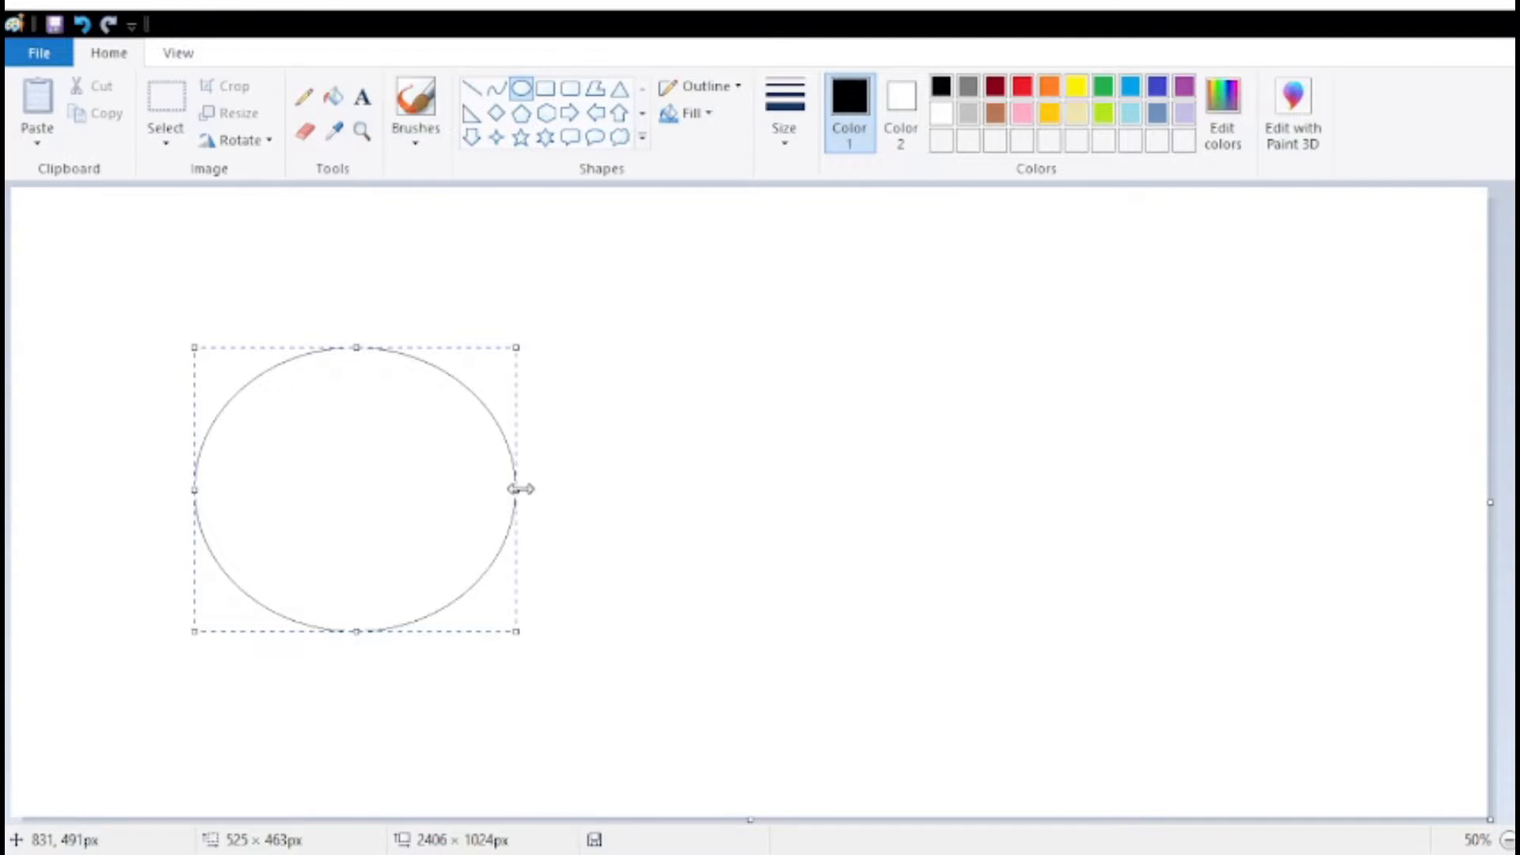
Draw a flat horizontal ellipse about 523 × 131 px across the middle of the large circle.
click(625, 479)
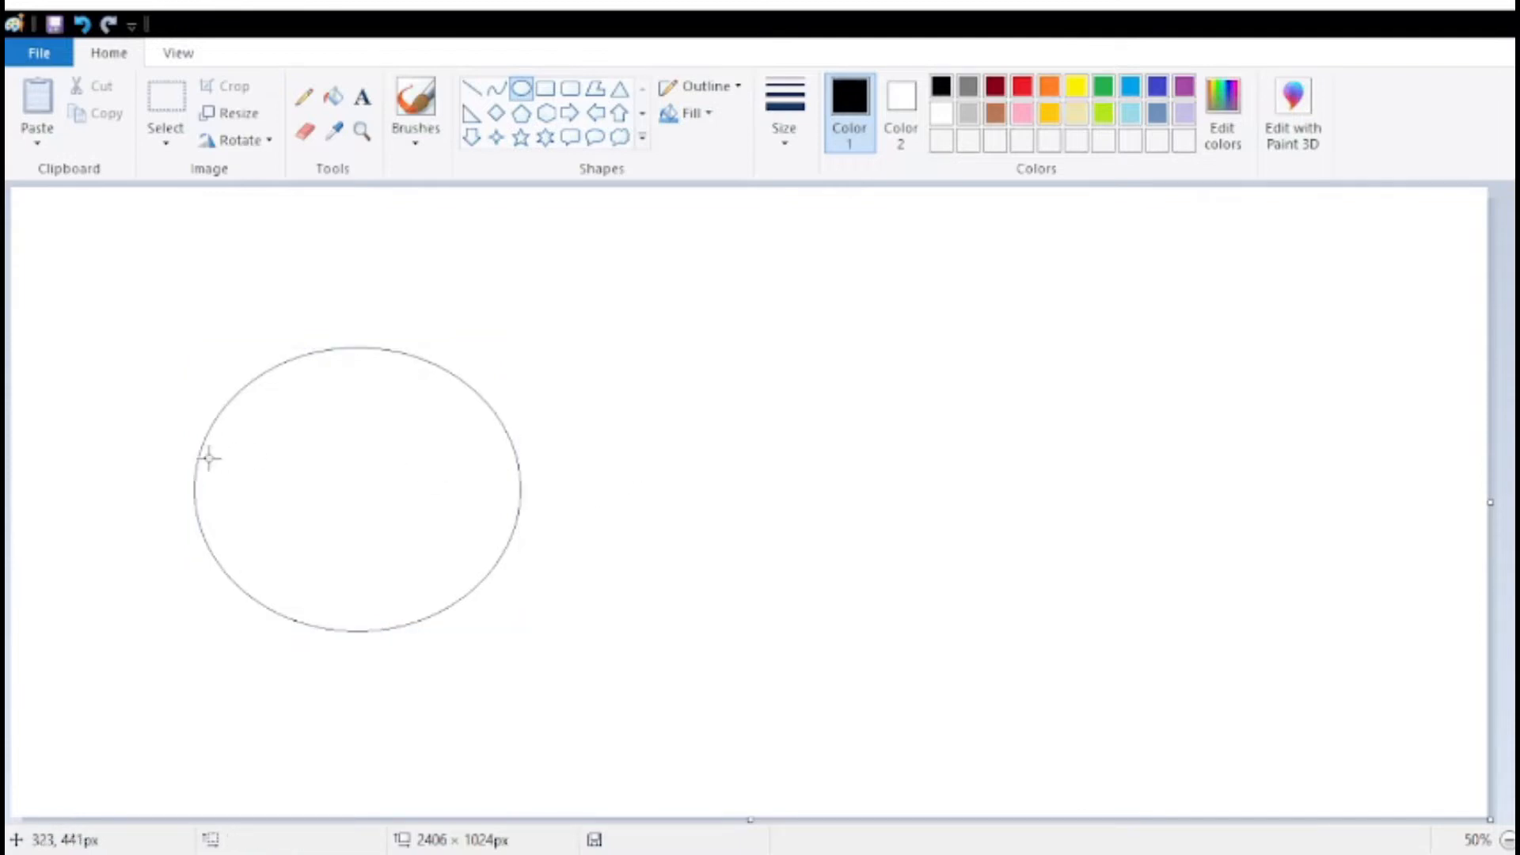
drag(198, 473, 507, 550)
drag(390, 502, 393, 486)
drag(499, 492, 520, 500)
drag(361, 454, 362, 454)
drag(360, 531, 364, 535)
drag(363, 455, 360, 455)
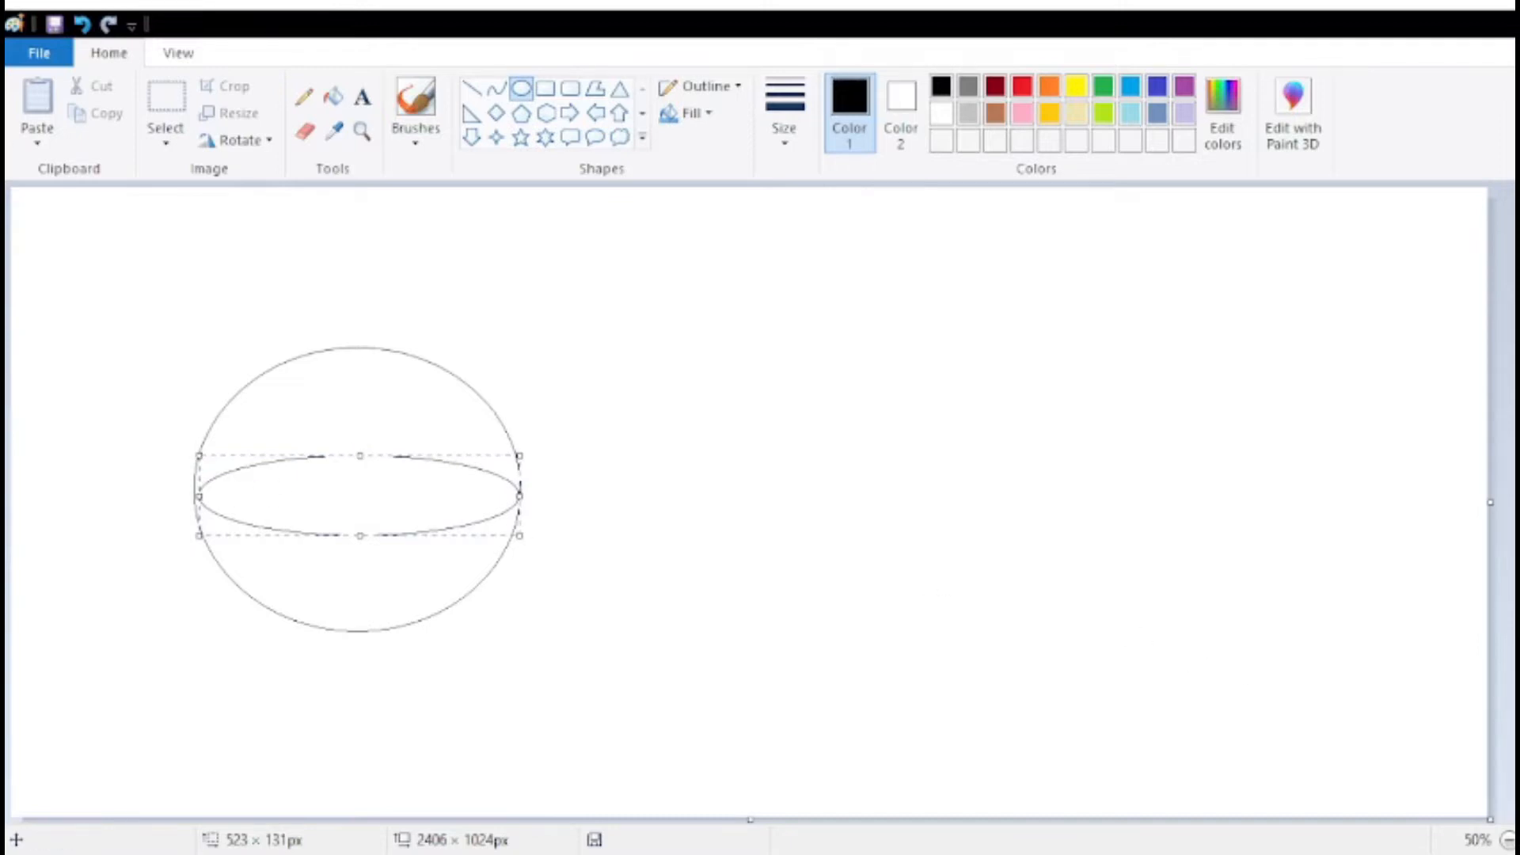
Widen the inner ellipse to about 528 × 131 px so its left end meets the circle's outline.
click(1518, 839)
scroll(1216, 654, down, 1)
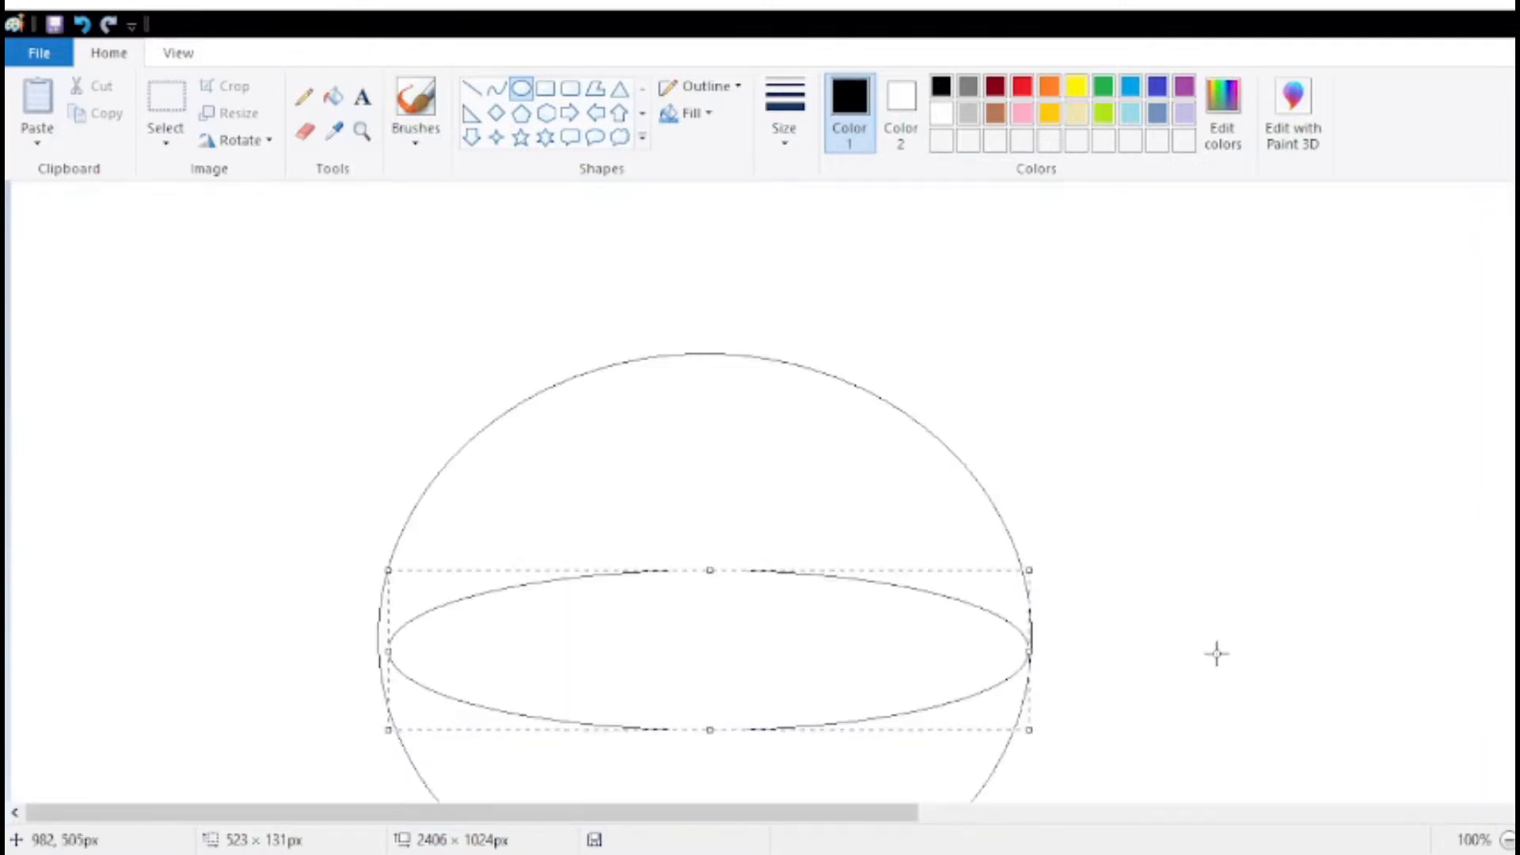
drag(394, 647, 380, 643)
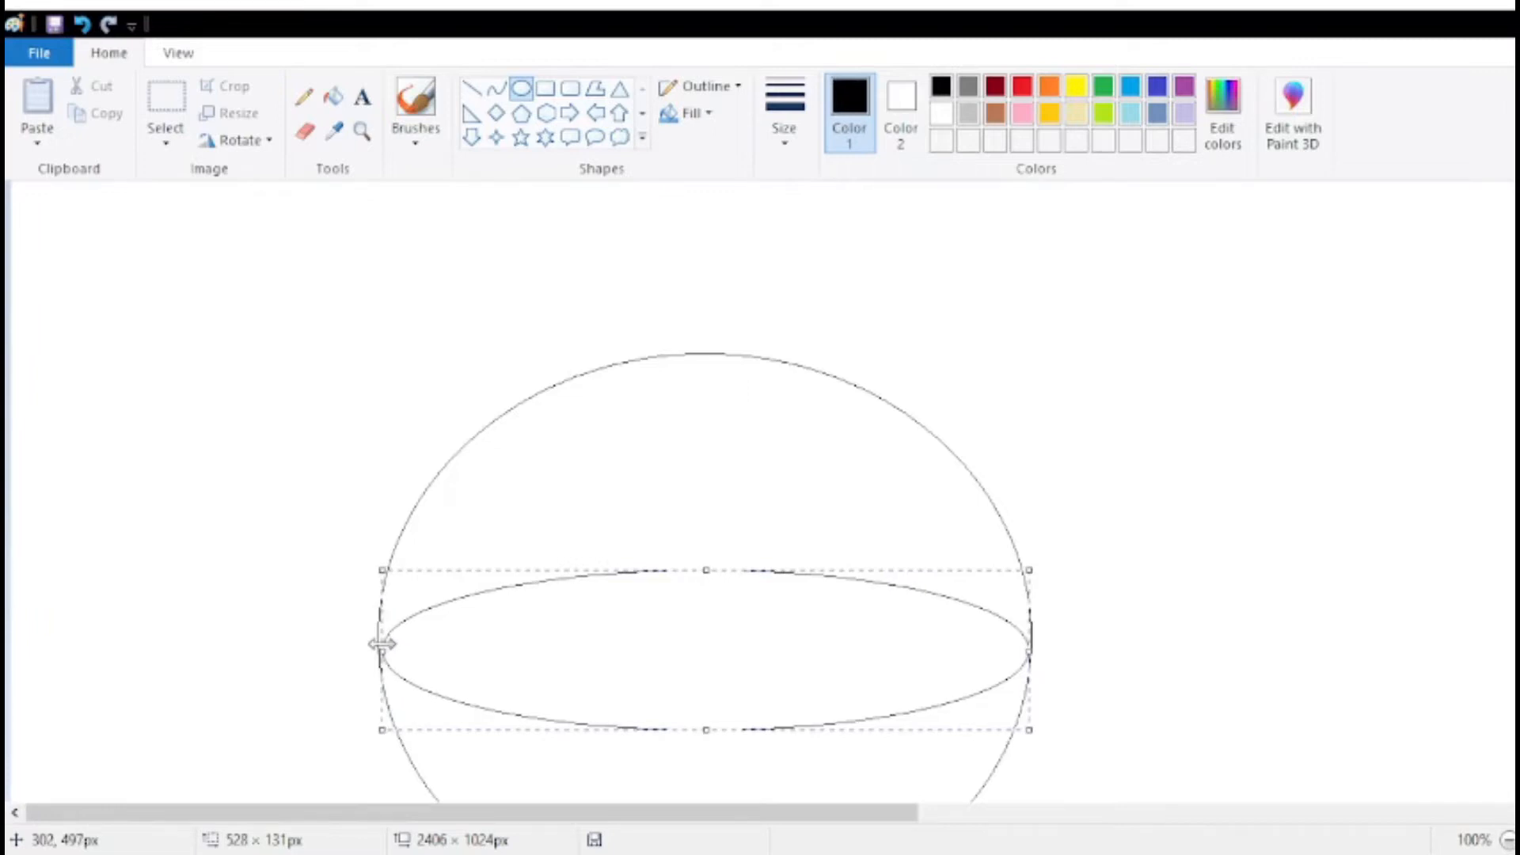
scroll(1070, 591, down, 3)
click(1508, 840)
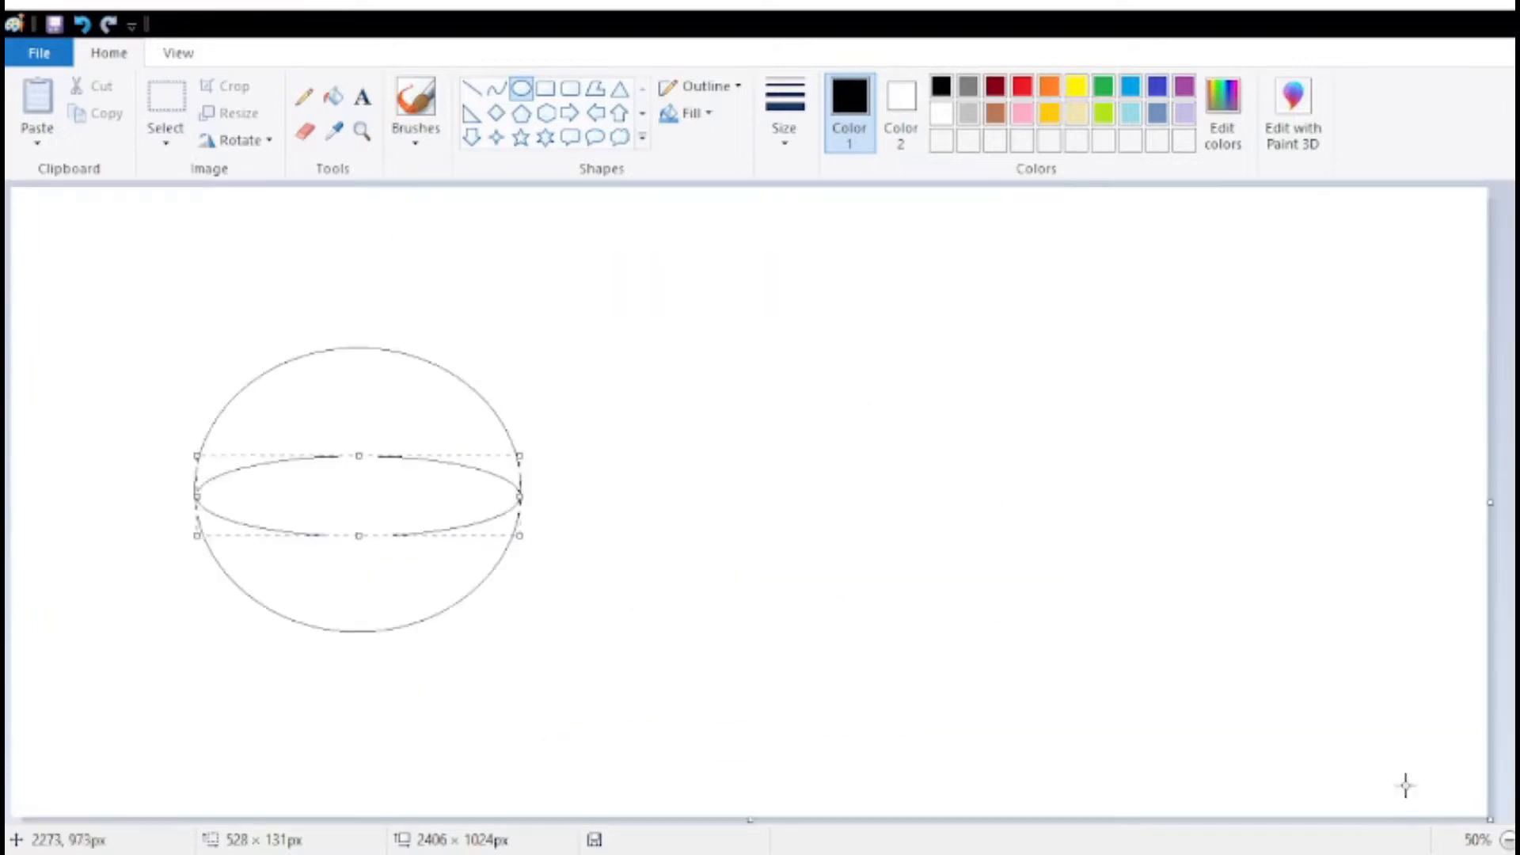
click(638, 493)
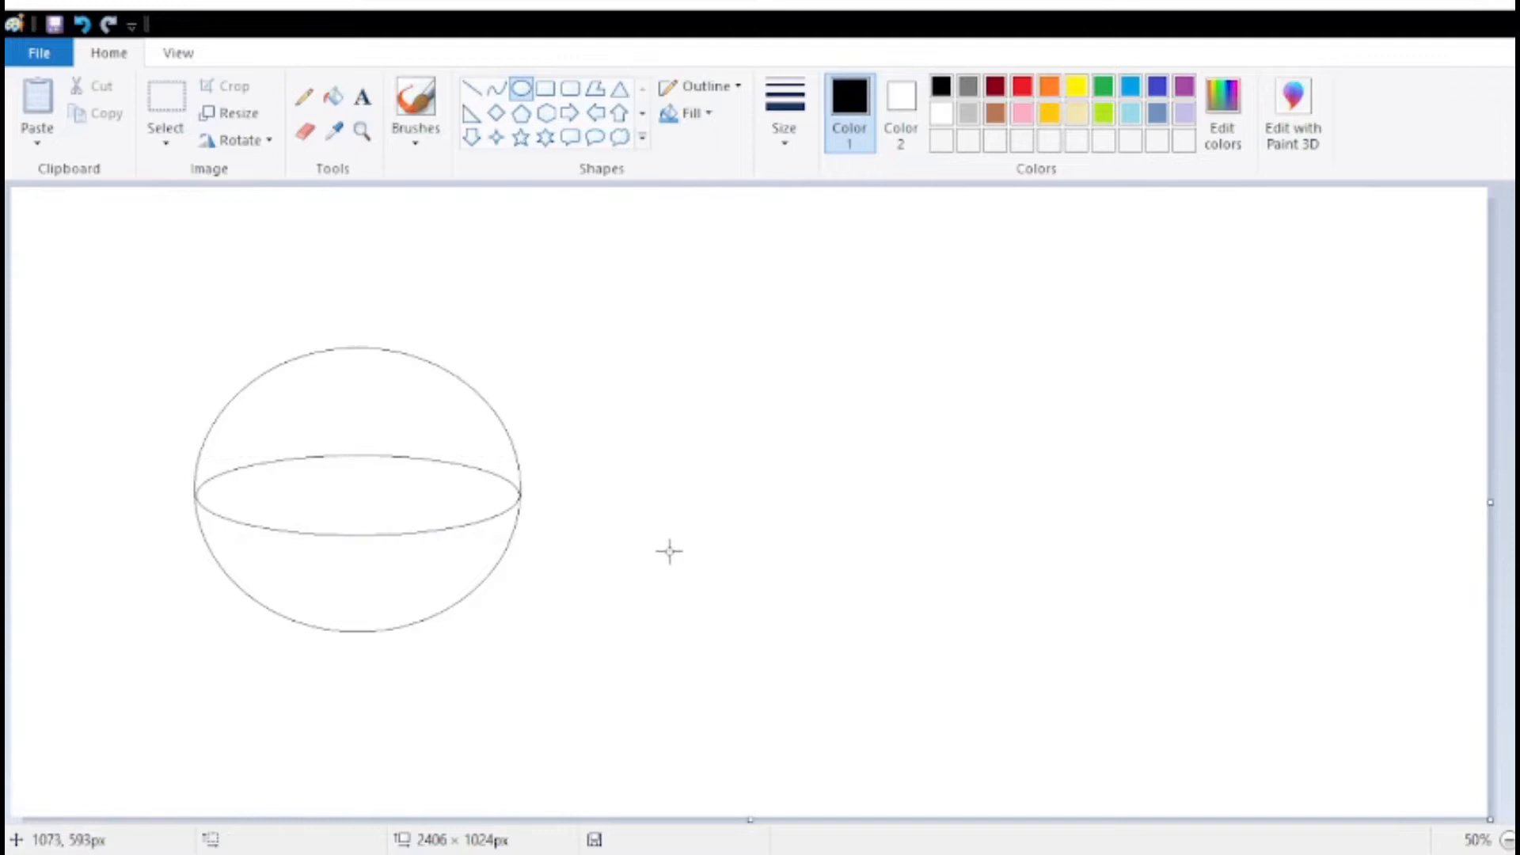
Draw a gently sagging curve that rises toward the upper right in the empty space beside the circle.
drag(664, 498, 871, 451)
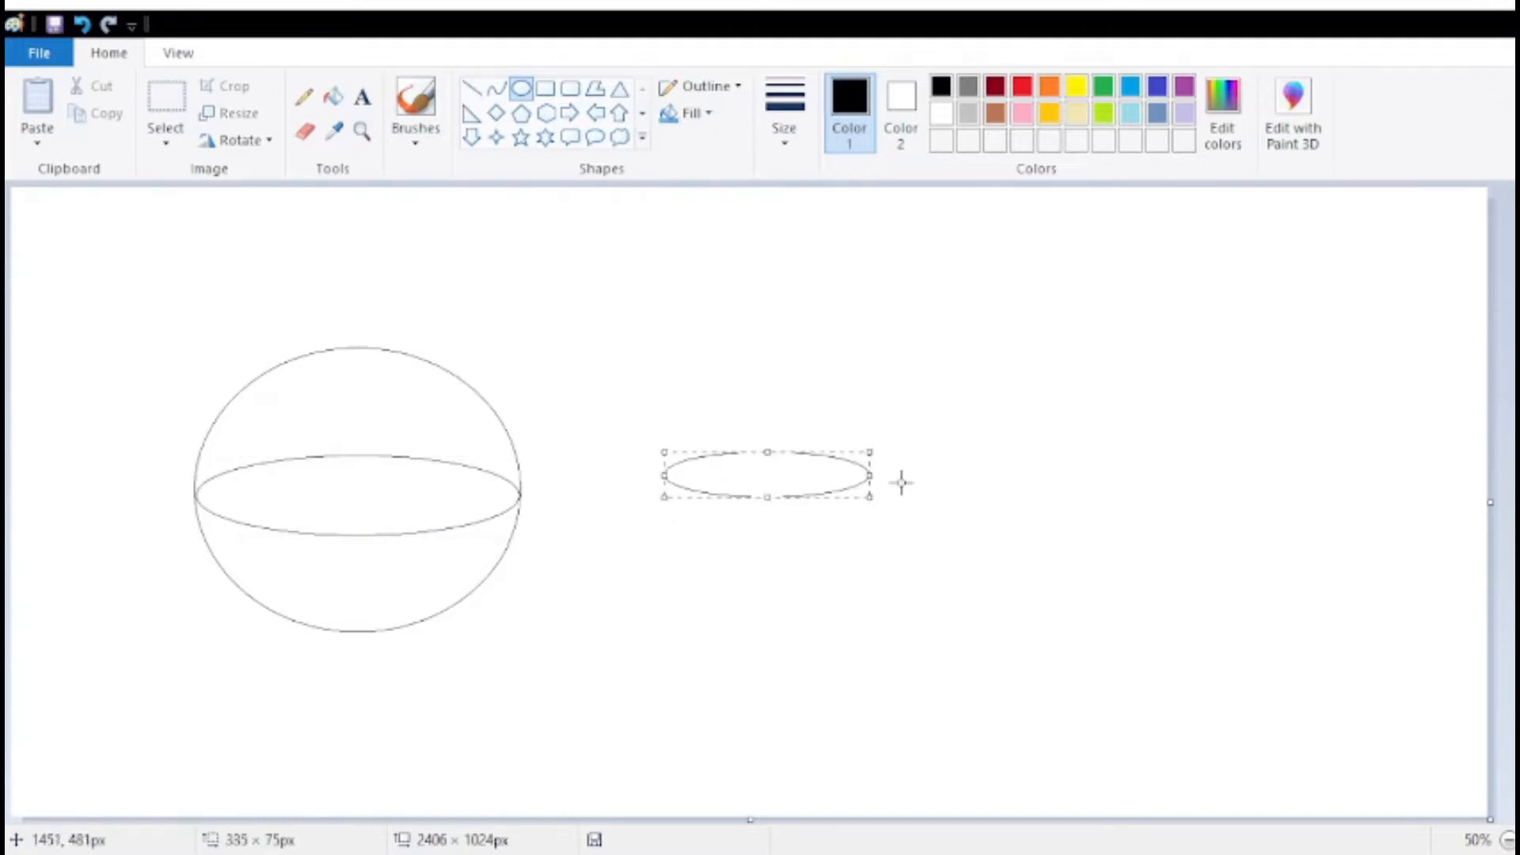
key(ctrl+z)
click(496, 88)
mouse_move(661, 496)
mouse_down()
mouse_move(780, 492)
mouse_move(960, 407)
mouse_up()
drag(884, 451, 835, 467)
click(947, 516)
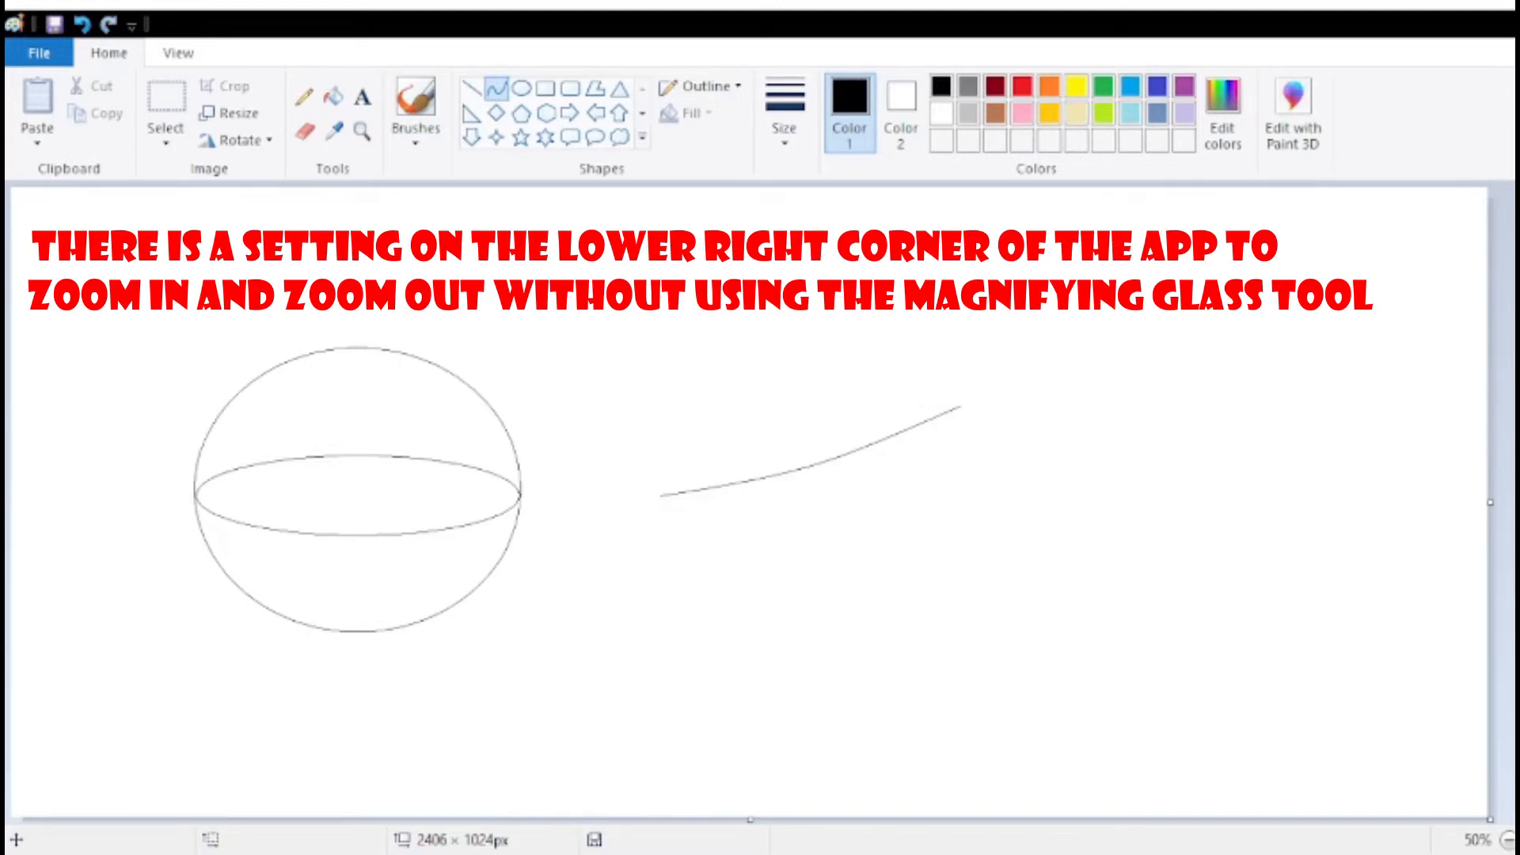
click(1518, 841)
scroll(1279, 691, down, 3)
drag(865, 815, 1245, 814)
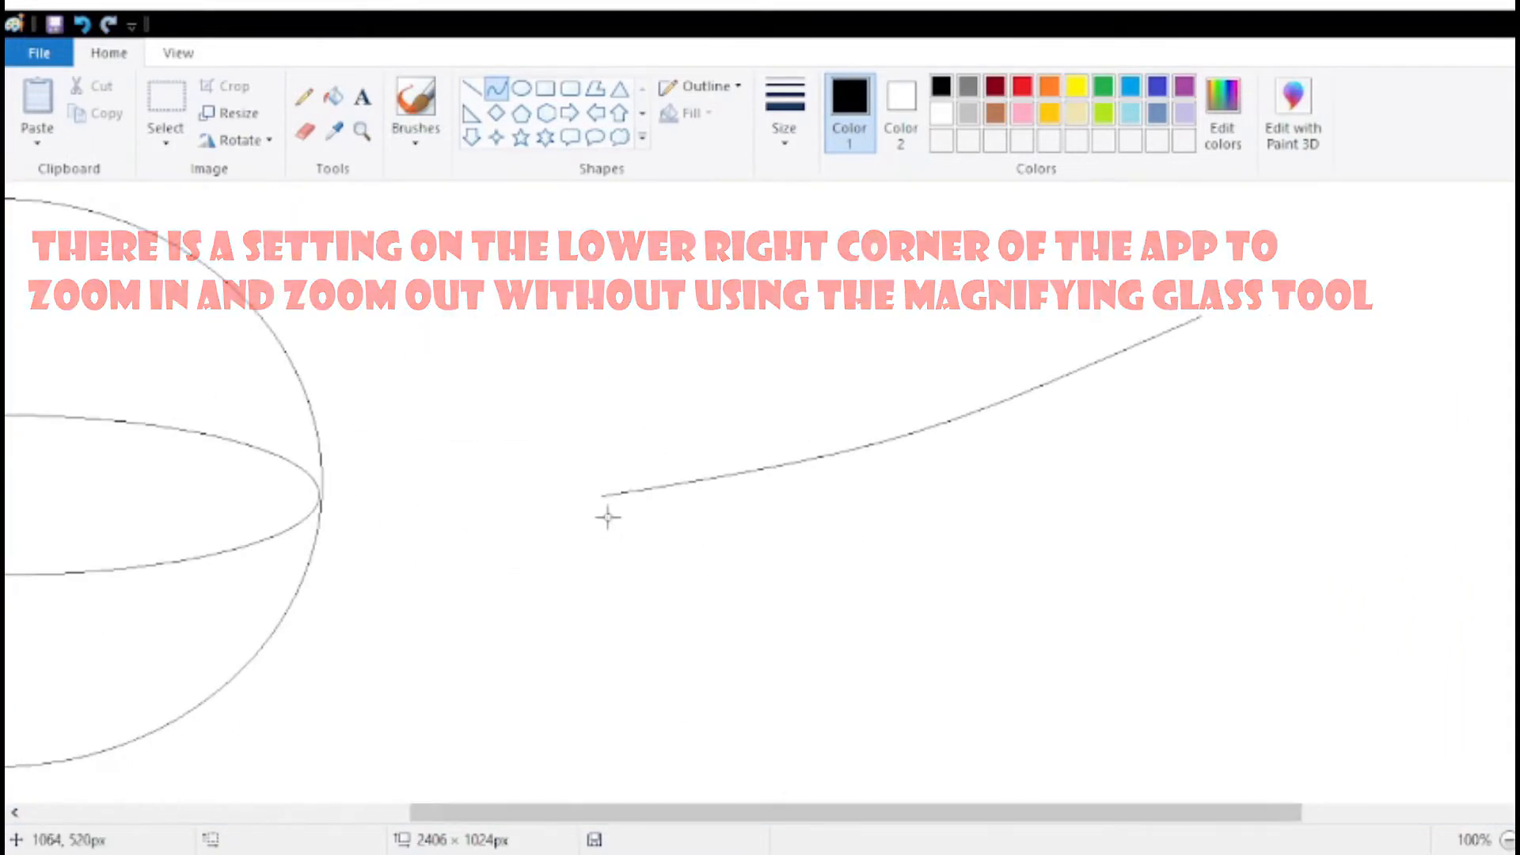
drag(604, 496, 851, 643)
click(851, 642)
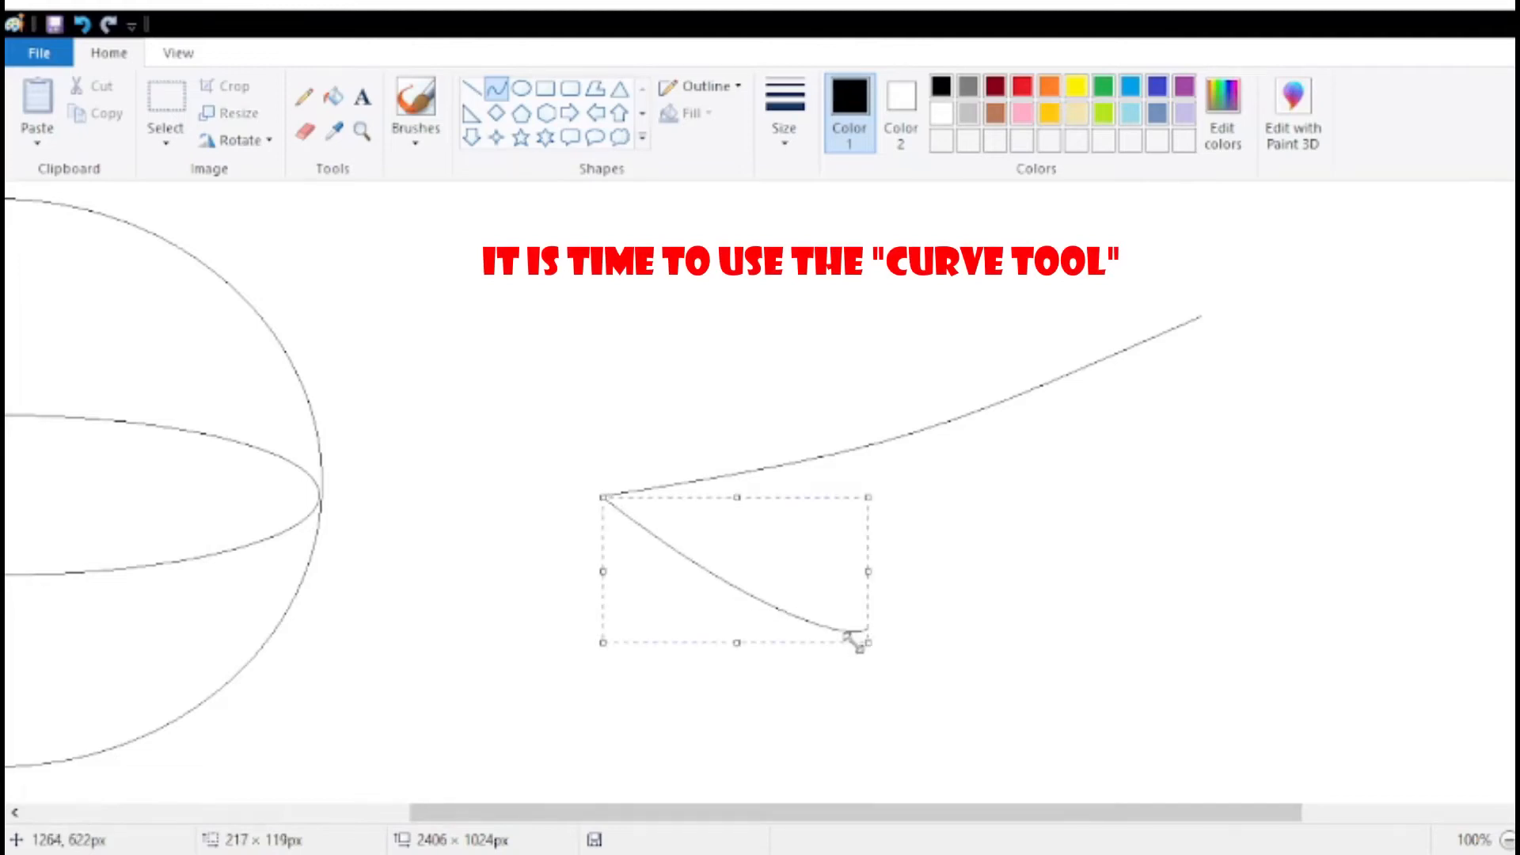
key(ctrl+z)
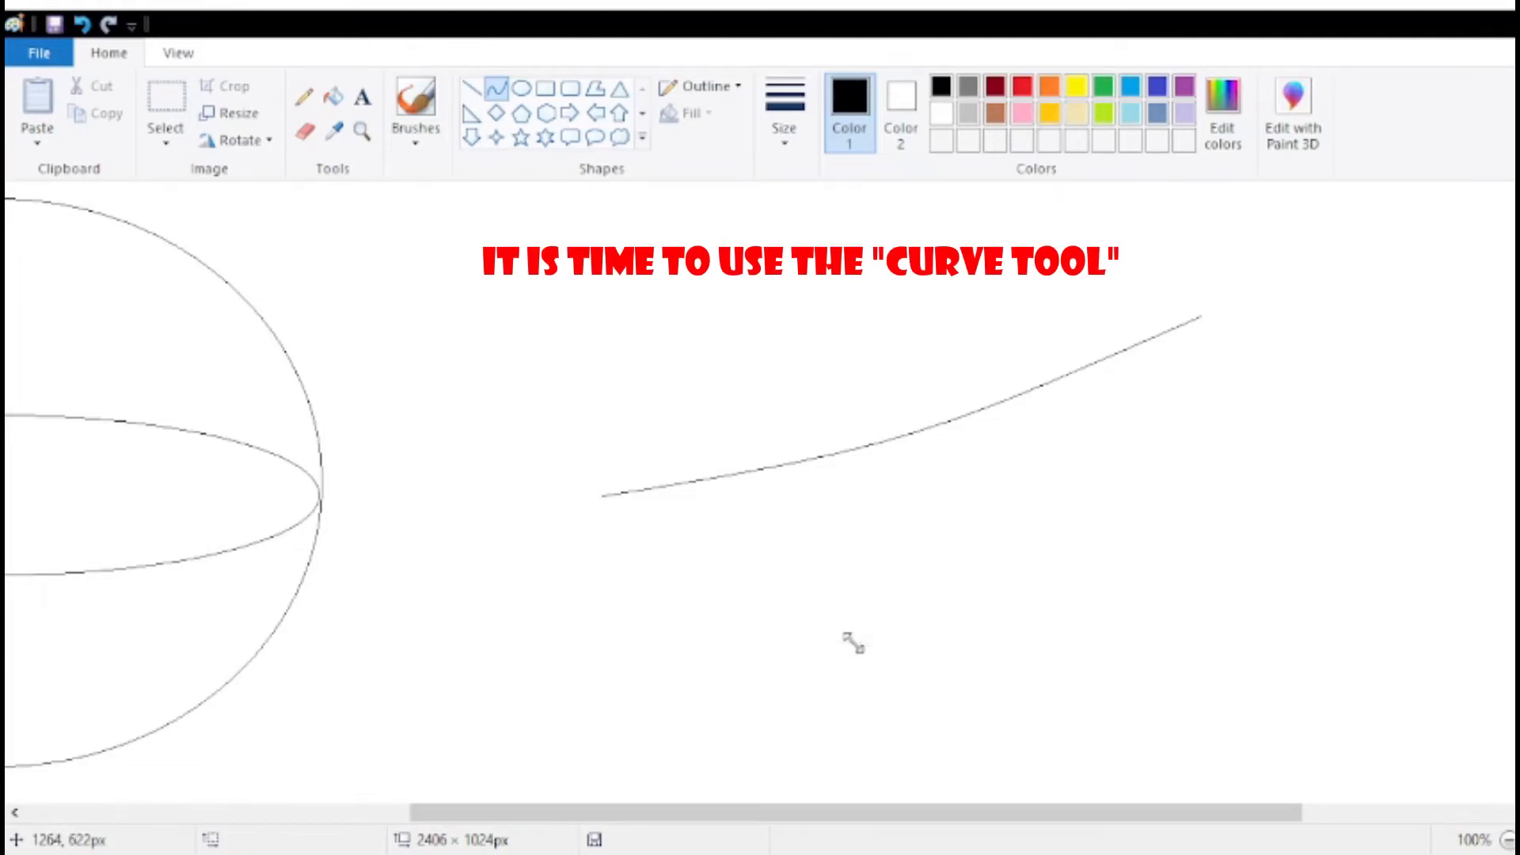
Draw a downward-bowed curve about 242 × 131 px from the rising curve's left end toward the lower right.
mouse_move(603, 497)
mouse_down()
mouse_move(834, 638)
mouse_move(896, 656)
mouse_up()
mouse_move(784, 637)
mouse_down()
mouse_move(757, 631)
mouse_move(834, 652)
mouse_move(809, 647)
mouse_up()
click(809, 646)
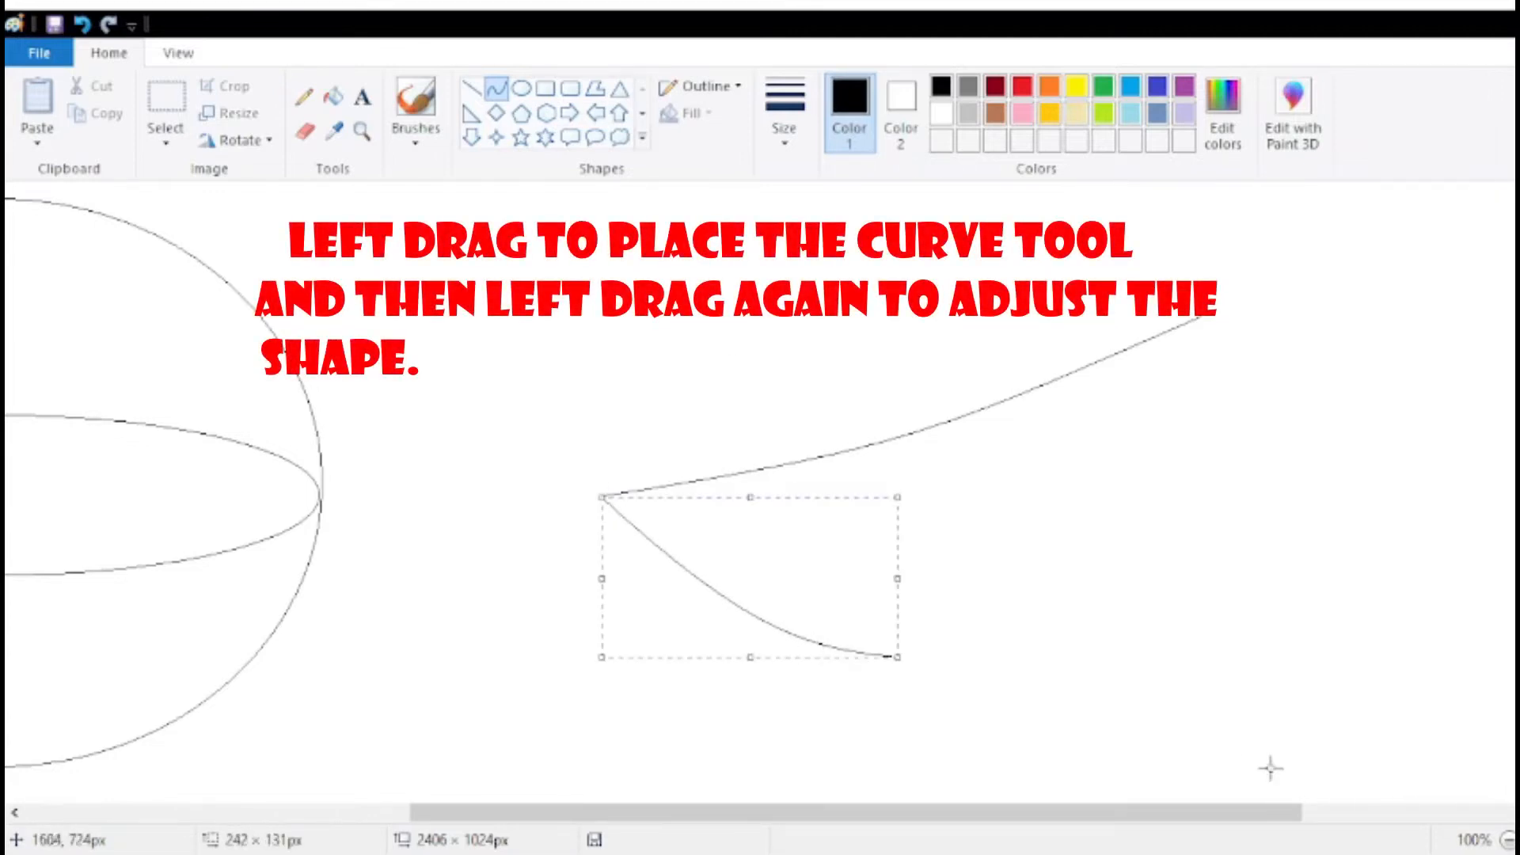
Enlarge the lower curve to about 313 × 189 px, keeping its start at the rising curve's left end.
click(1508, 840)
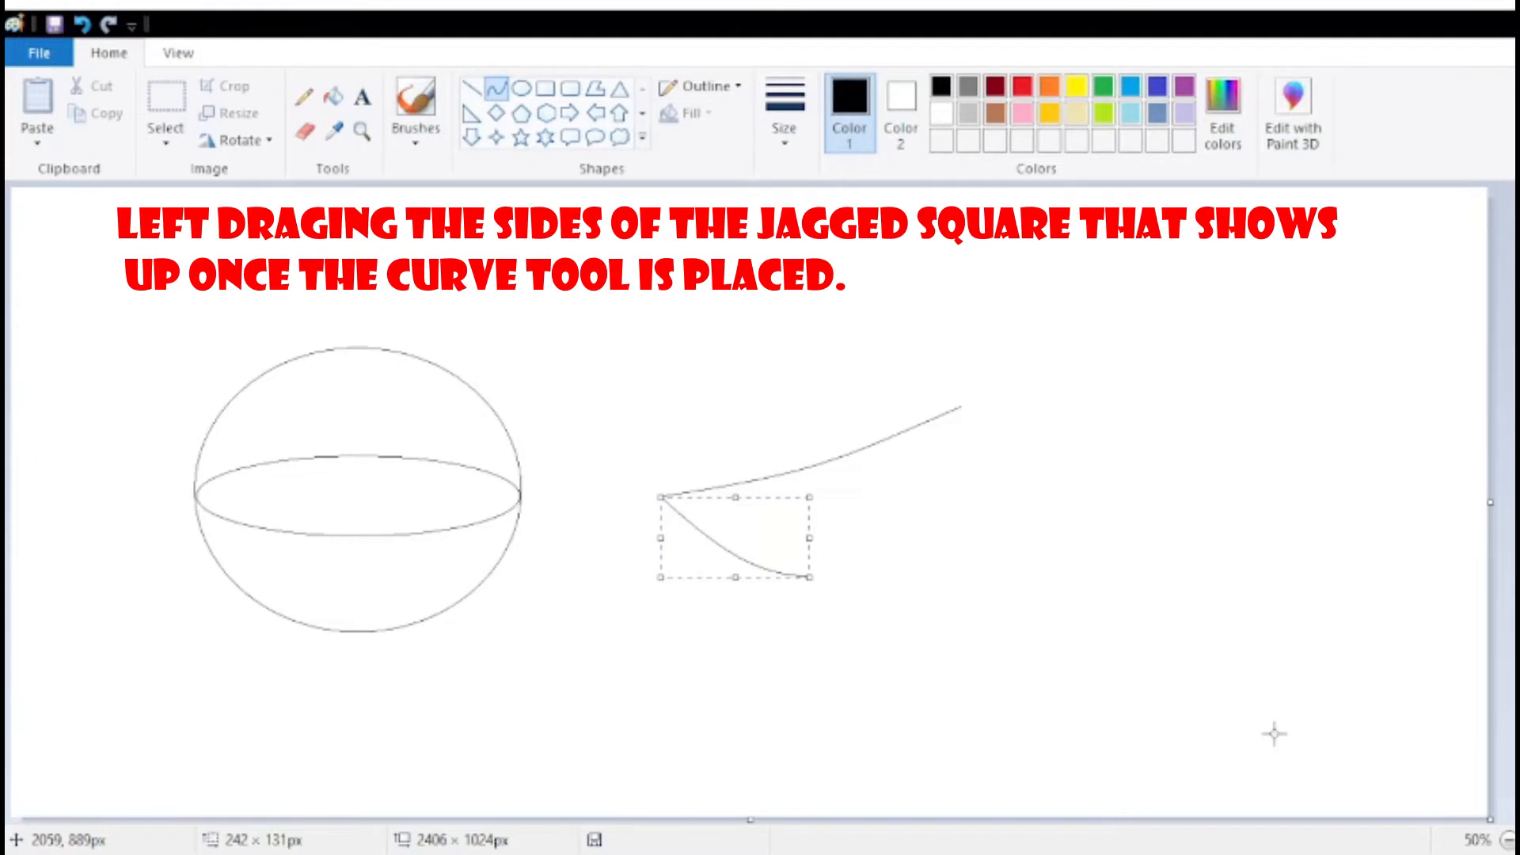
drag(809, 577, 842, 604)
click(1518, 839)
scroll(1366, 760, down, 3)
drag(902, 815, 1227, 820)
drag(1074, 712, 1092, 729)
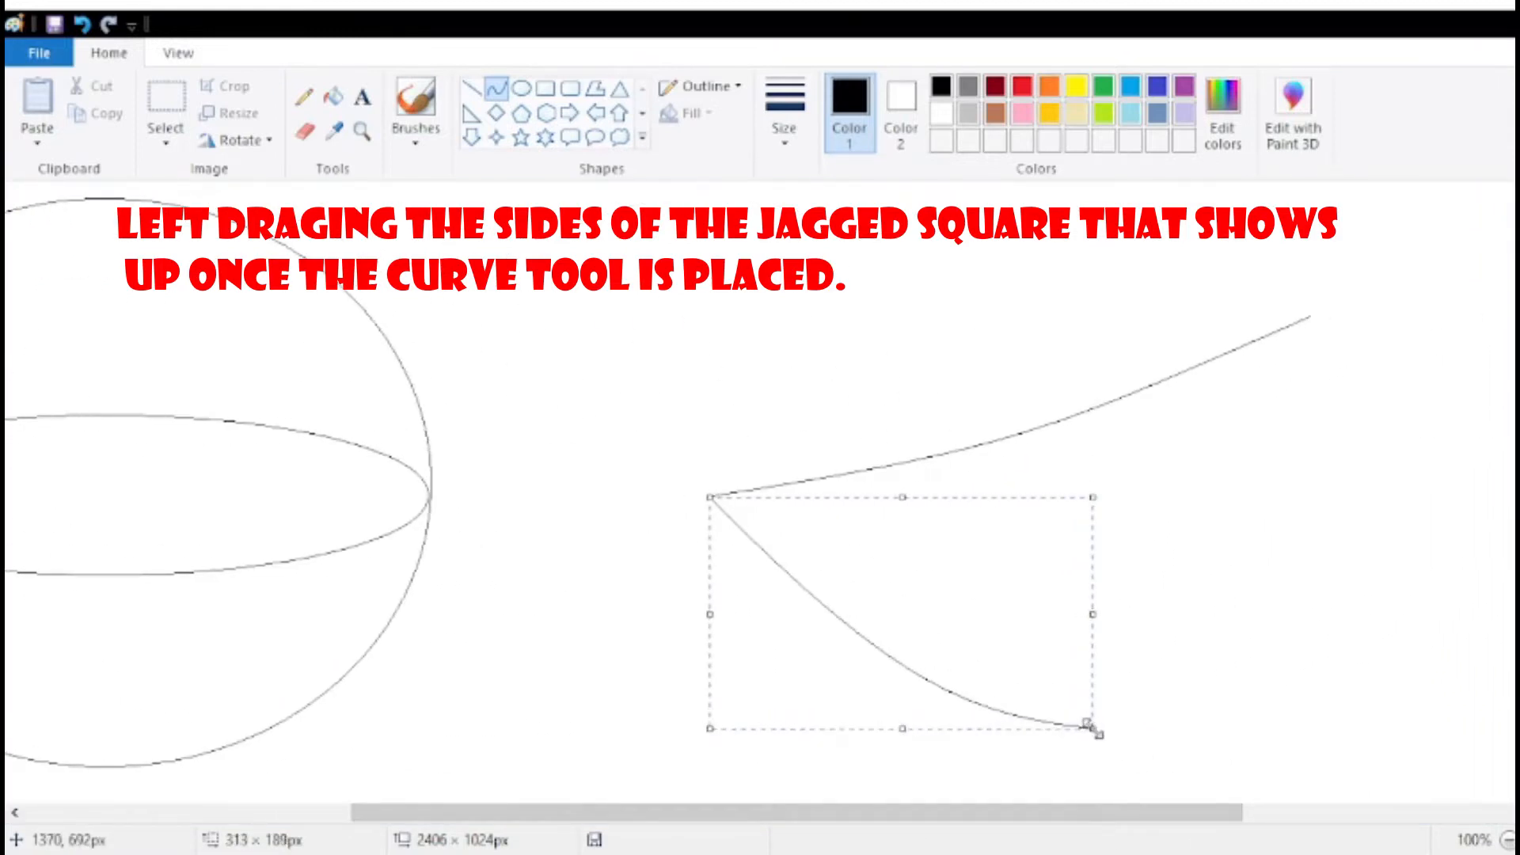
click(1509, 840)
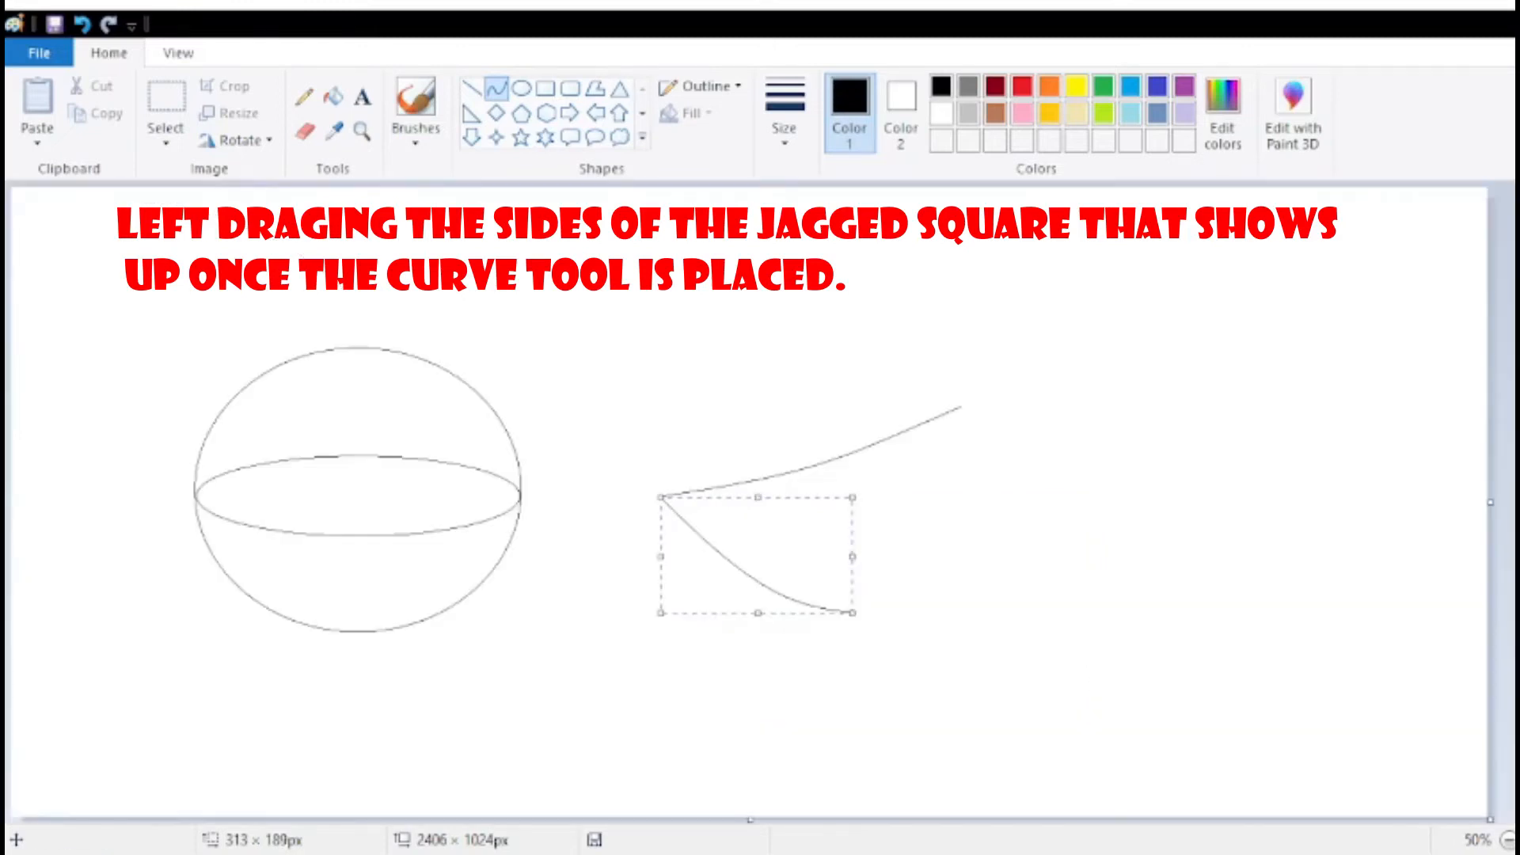
click(911, 683)
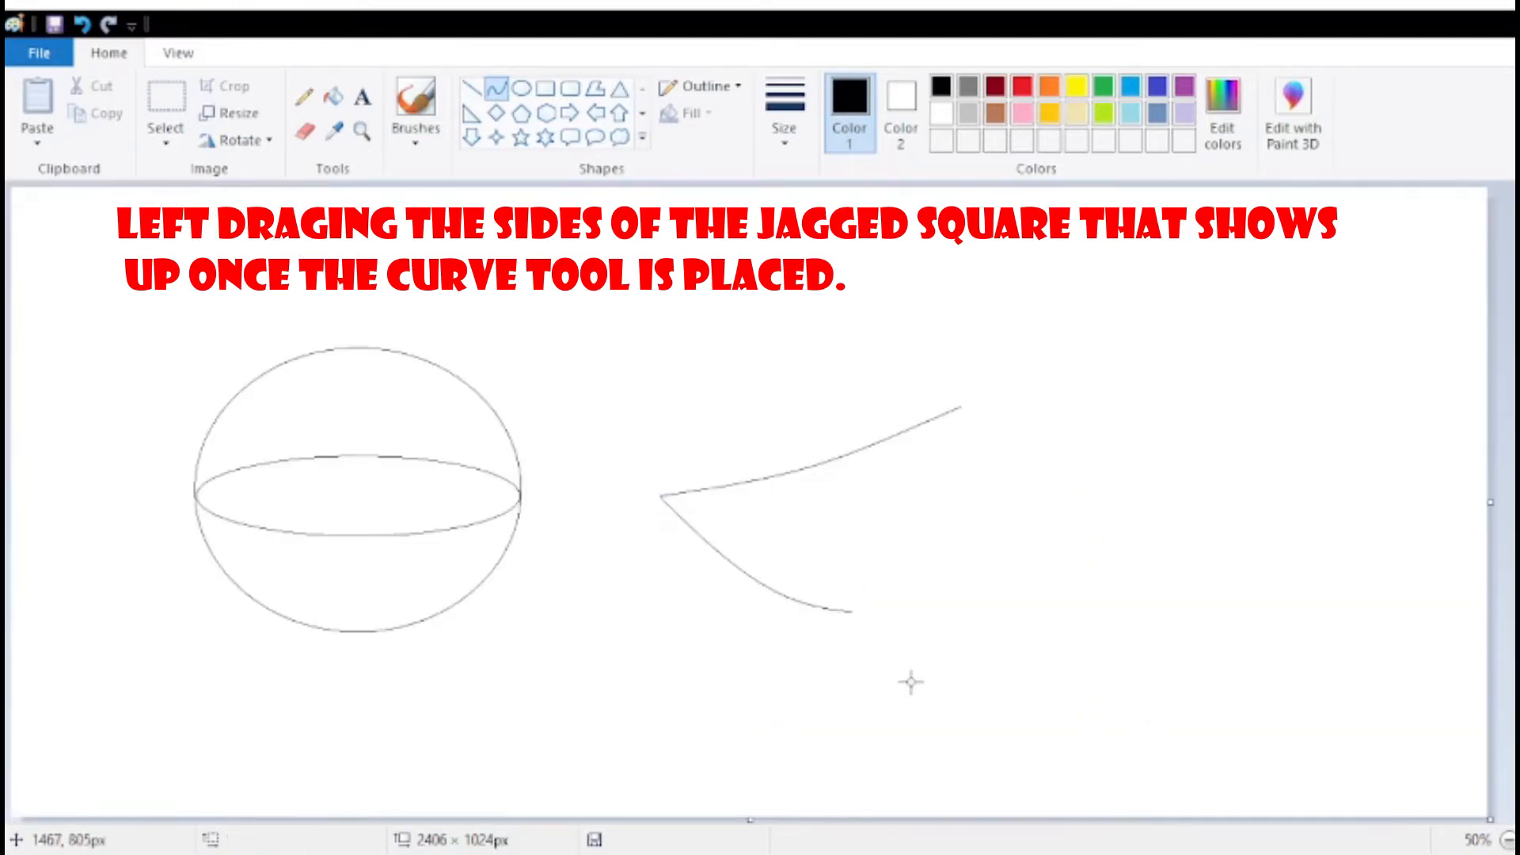
Close the wedge outline with an outward-bowed curve down from its upper-right tip and another joining it to the lower curve's end.
drag(852, 611, 894, 611)
key(Delete)
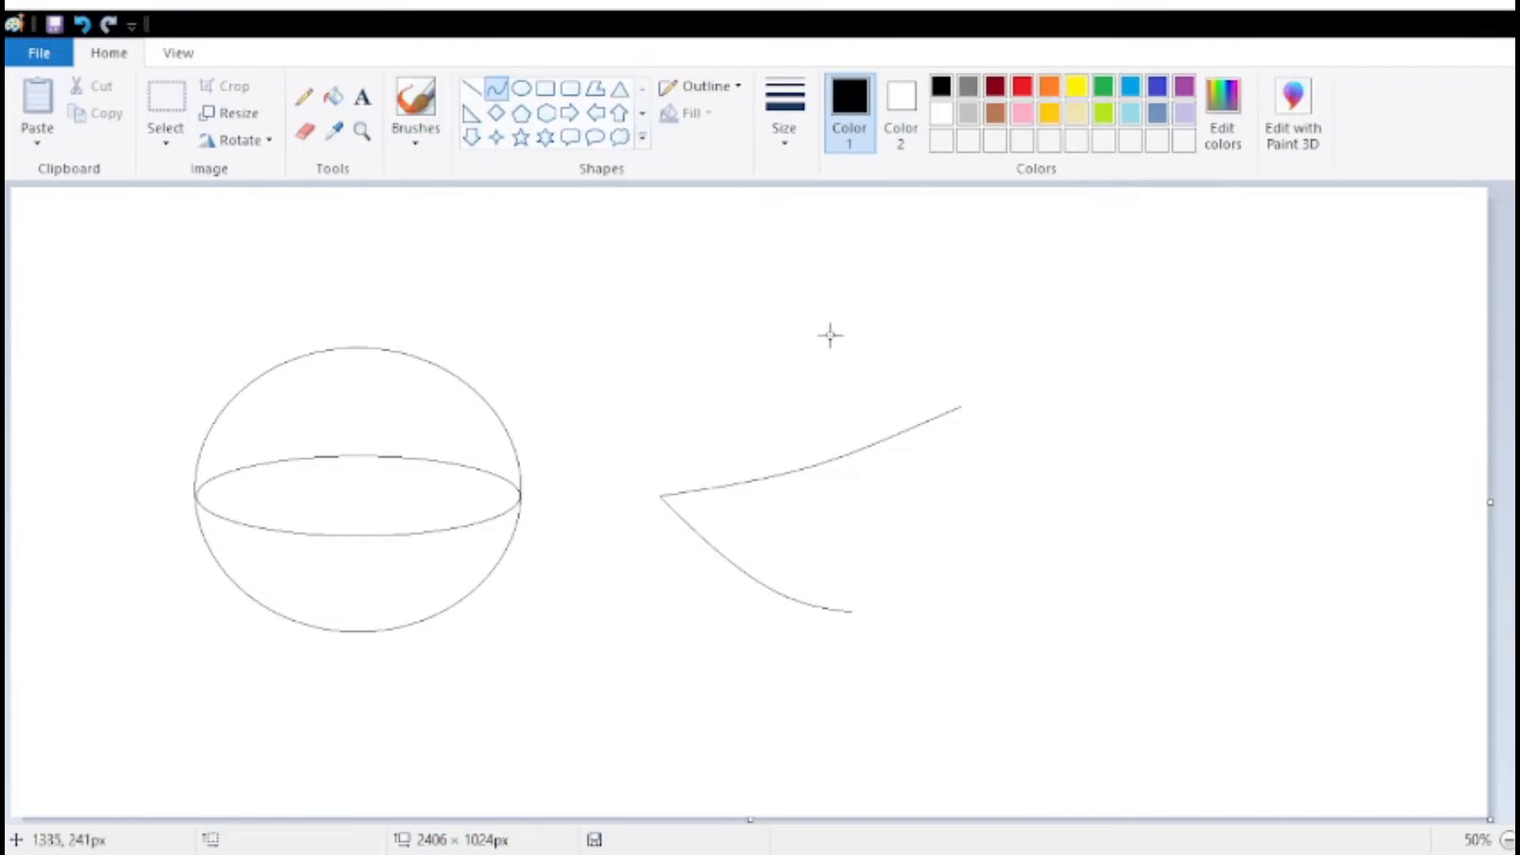
drag(964, 407, 960, 546)
drag(957, 475, 966, 509)
click(1005, 553)
mouse_move(852, 607)
mouse_down()
mouse_move(939, 577)
mouse_move(960, 544)
mouse_move(923, 598)
mouse_move(947, 583)
mouse_up()
click(931, 627)
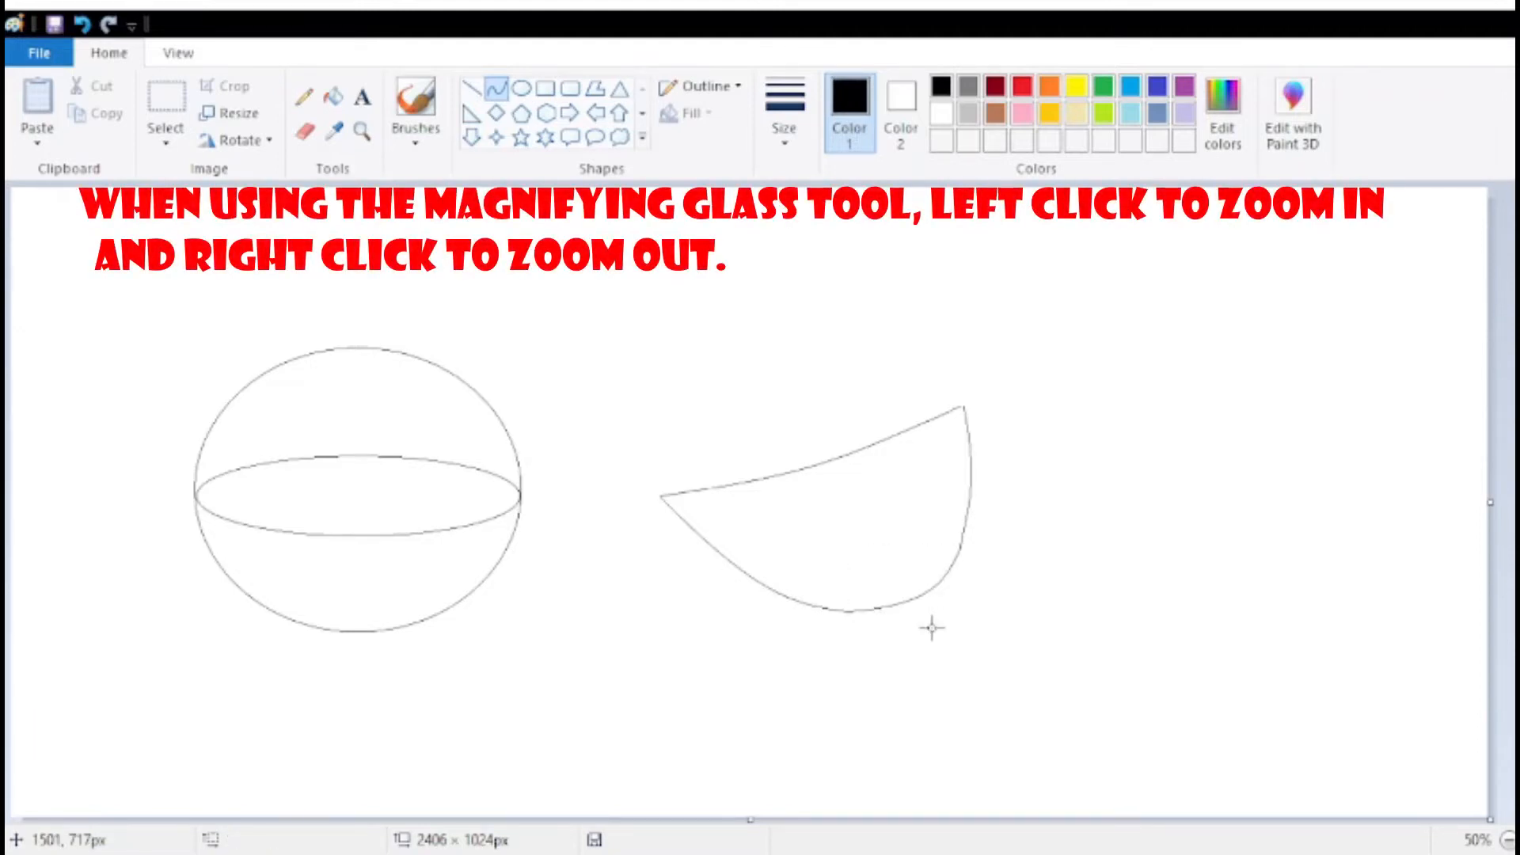
Bridge the gap at the wedge's upper-right tip with a tiny curve about 5 × 5 px and activate the Pencil tool.
click(364, 141)
click(744, 445)
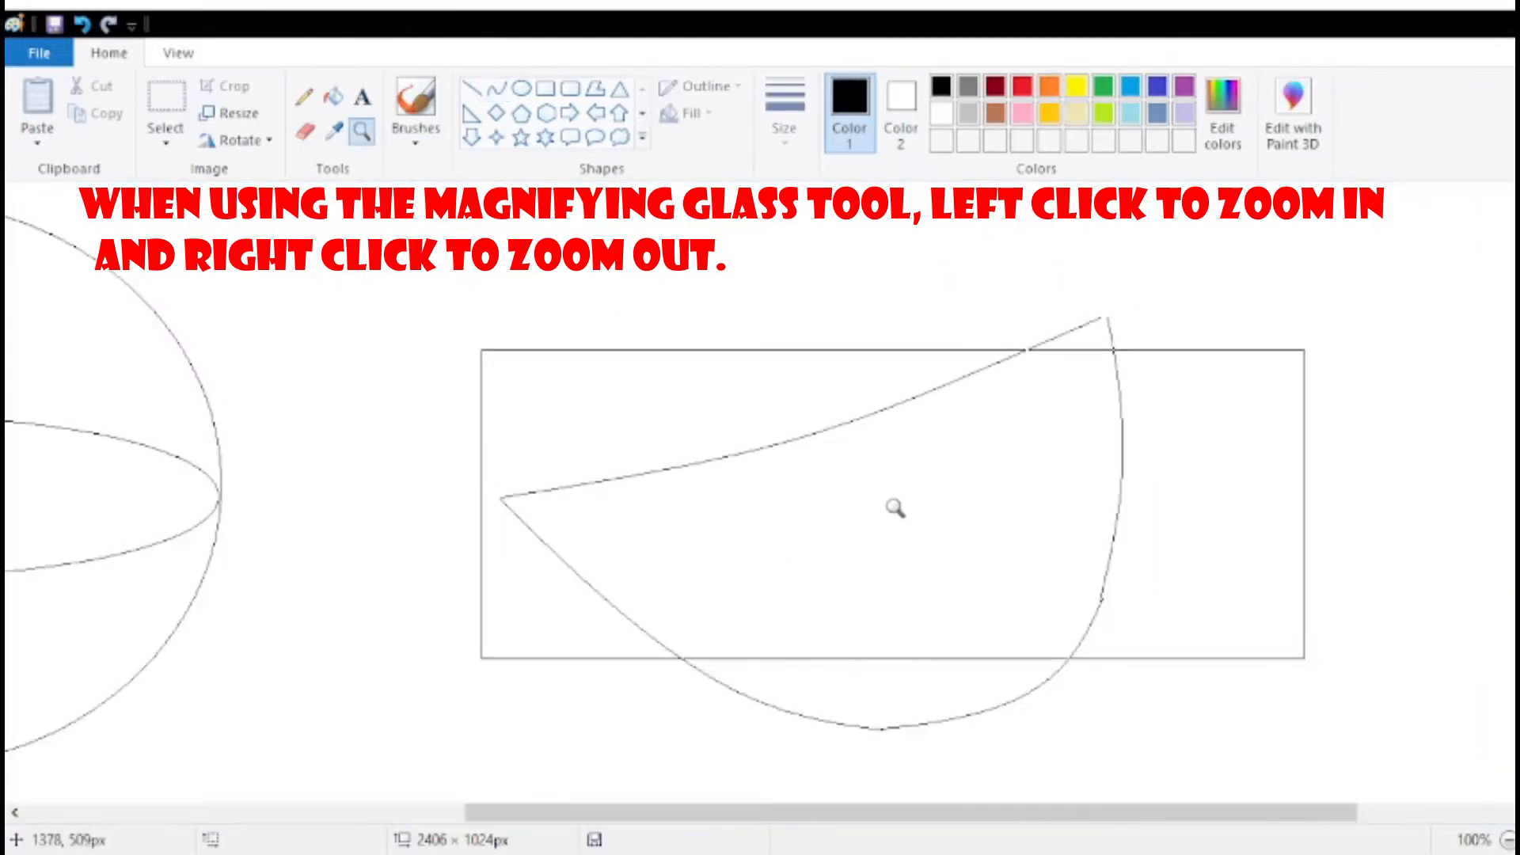
click(873, 567)
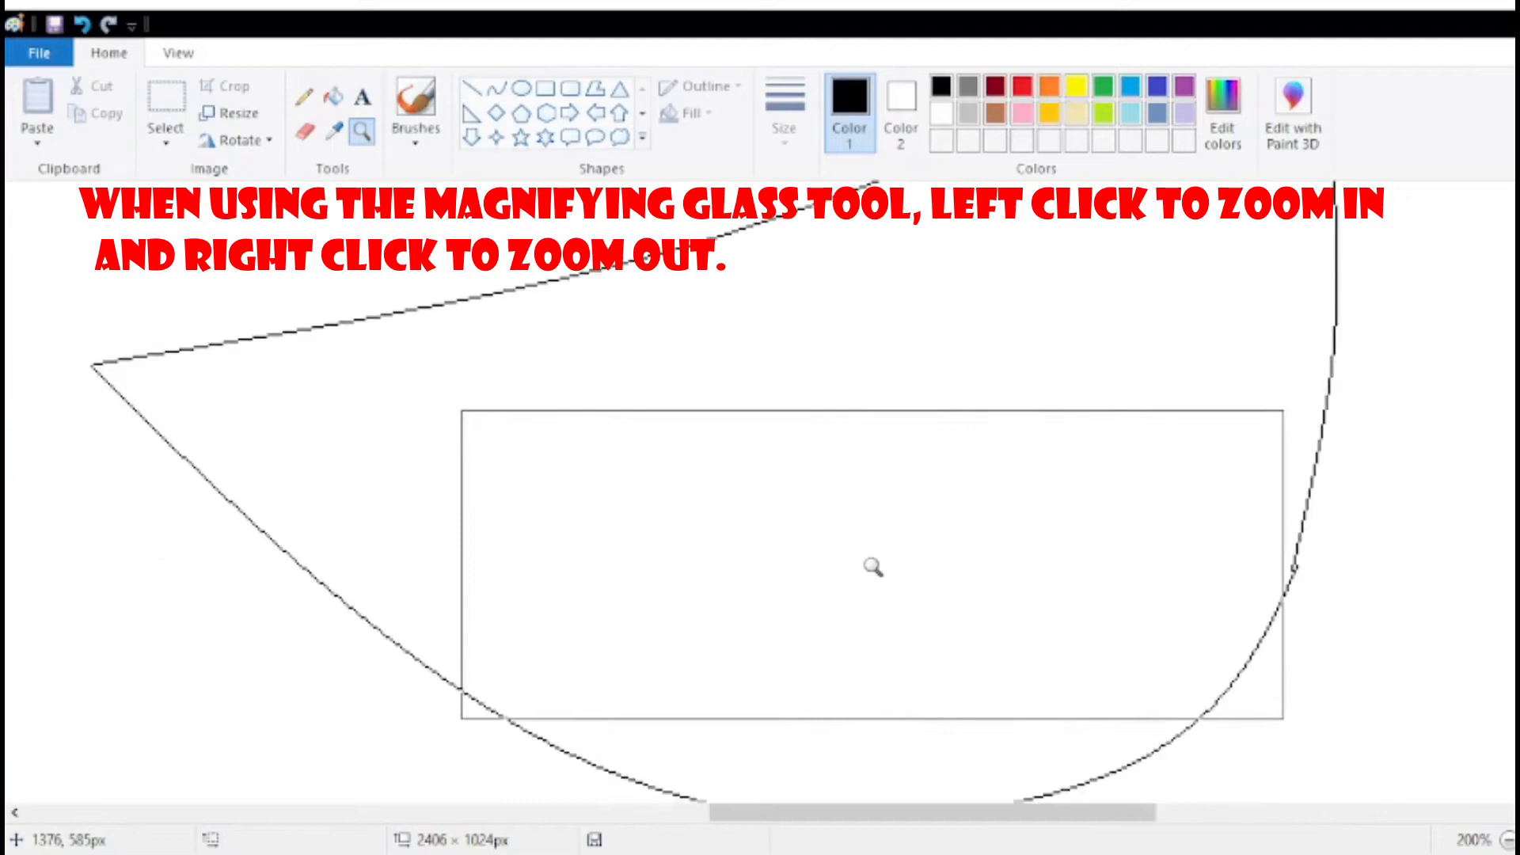
right_click(870, 567)
right_click(514, 483)
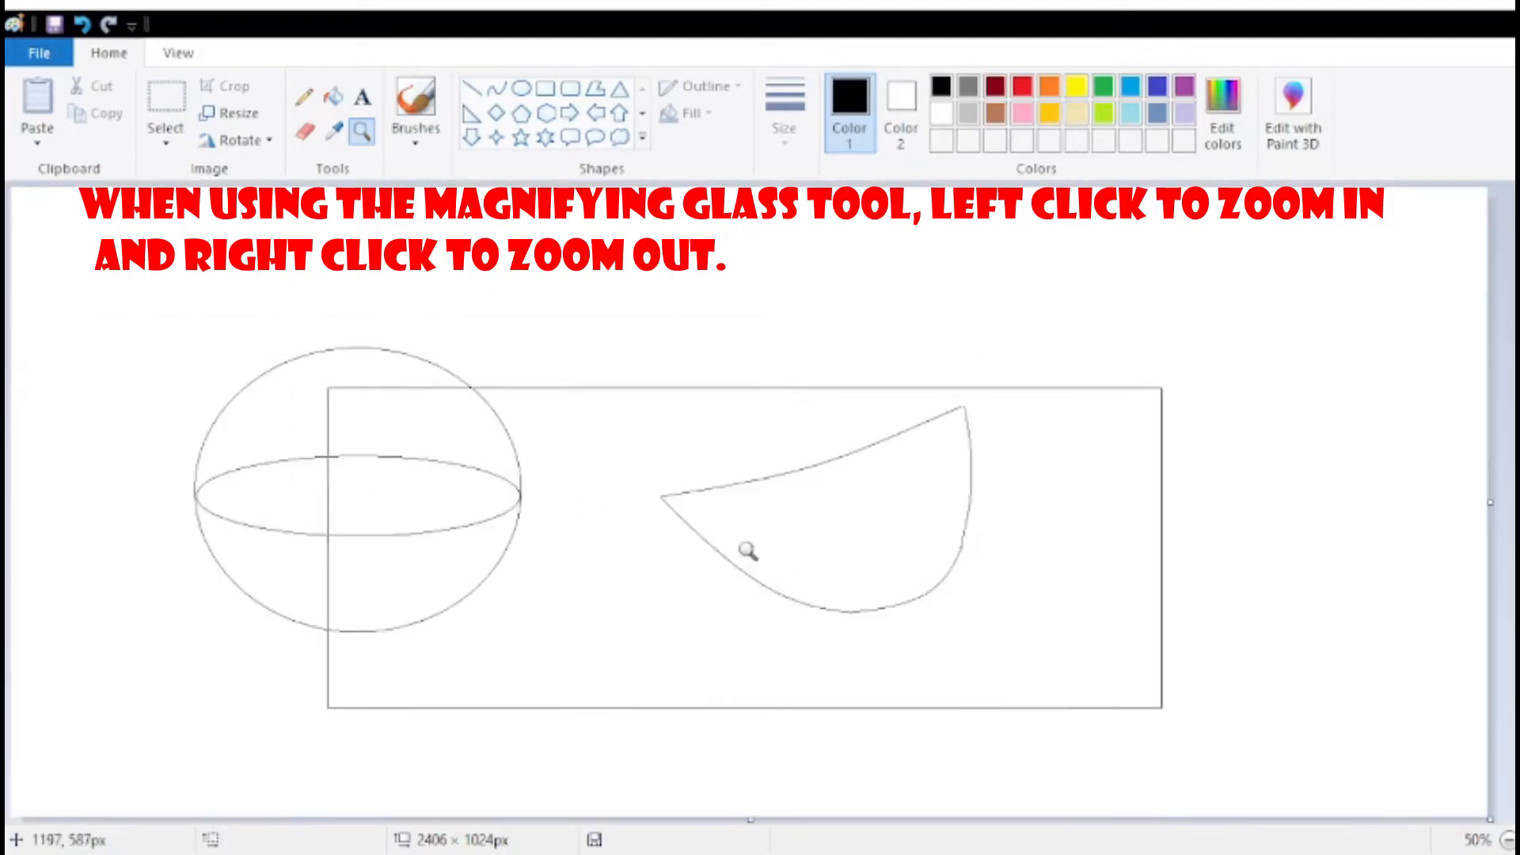
click(812, 560)
scroll(871, 554, up, 3)
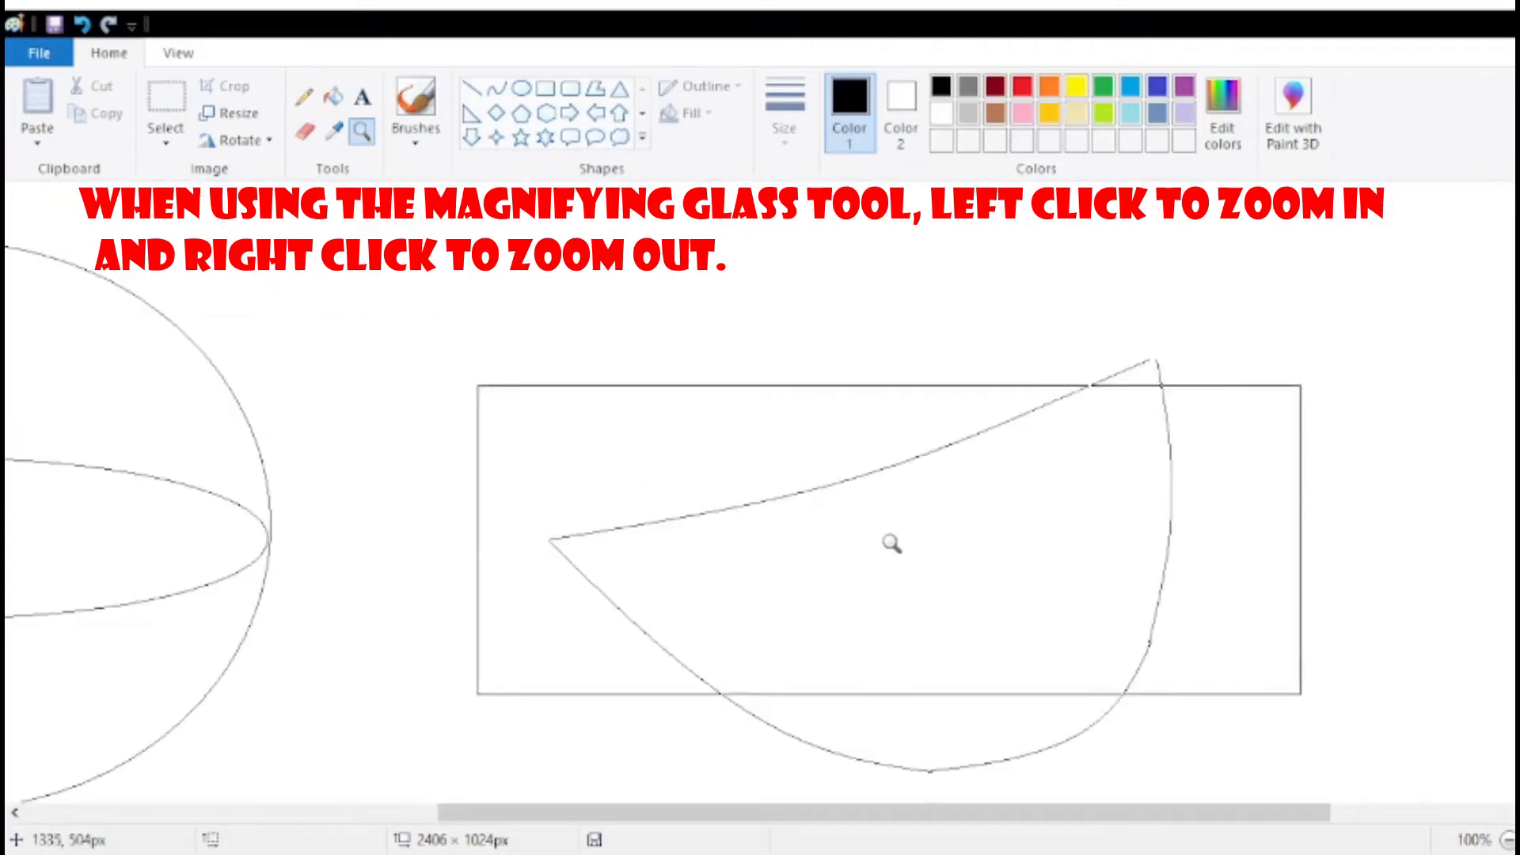
click(963, 481)
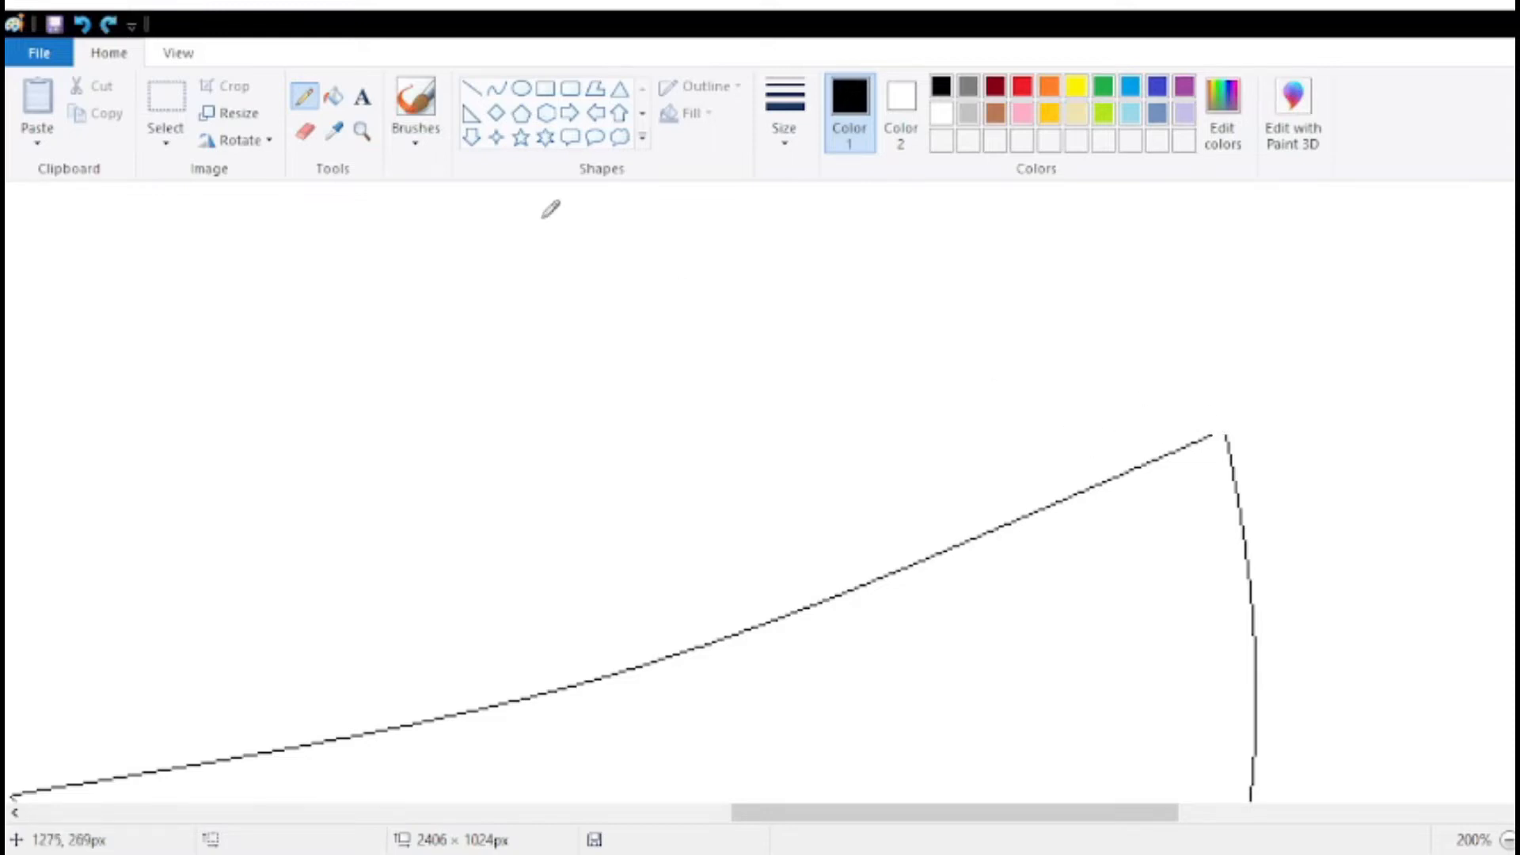
click(496, 88)
drag(1212, 436, 1222, 428)
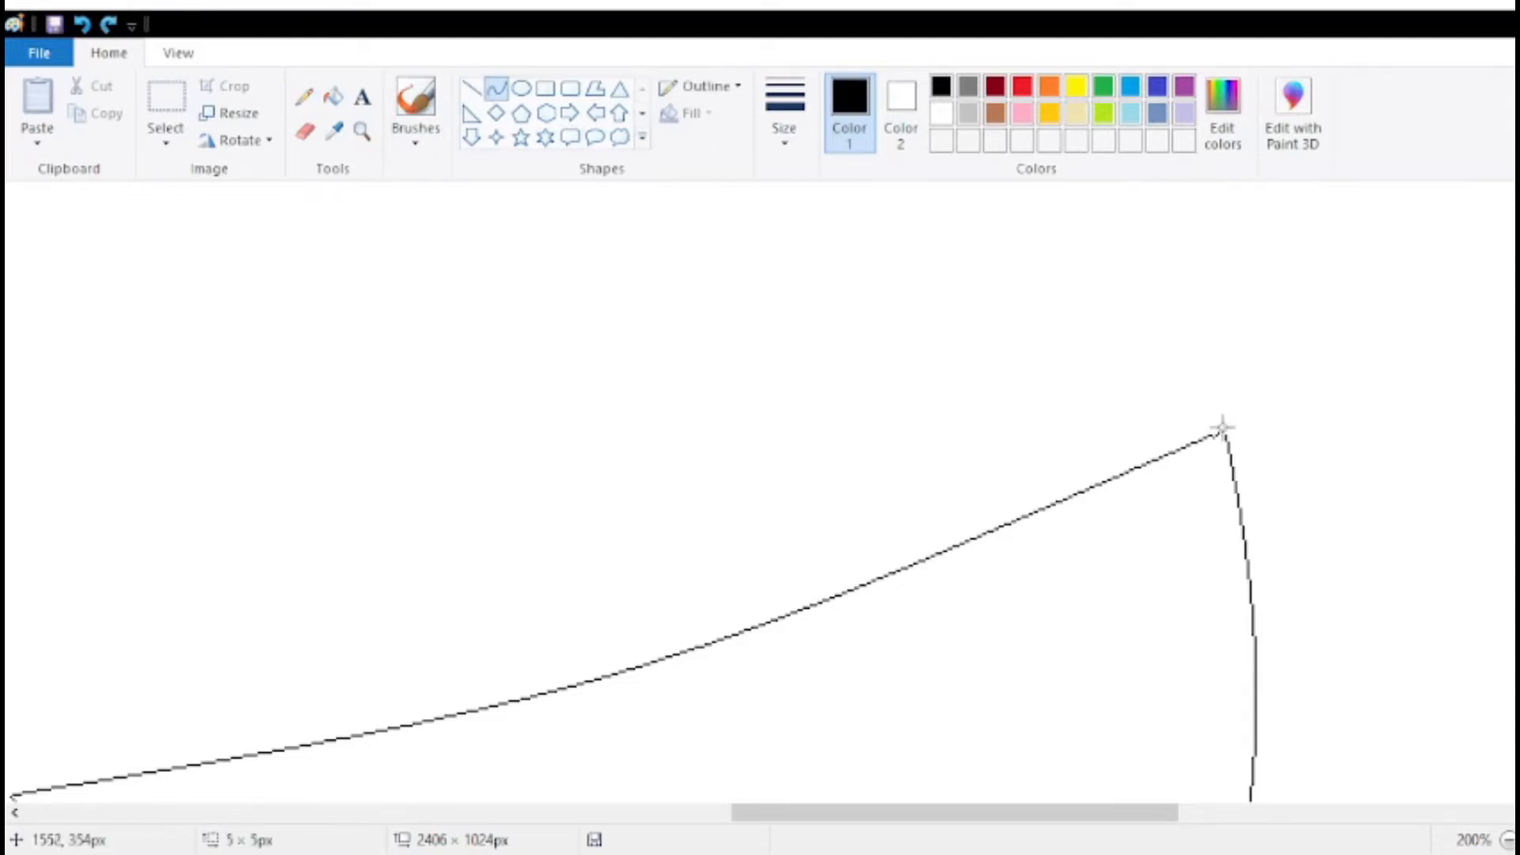
click(303, 96)
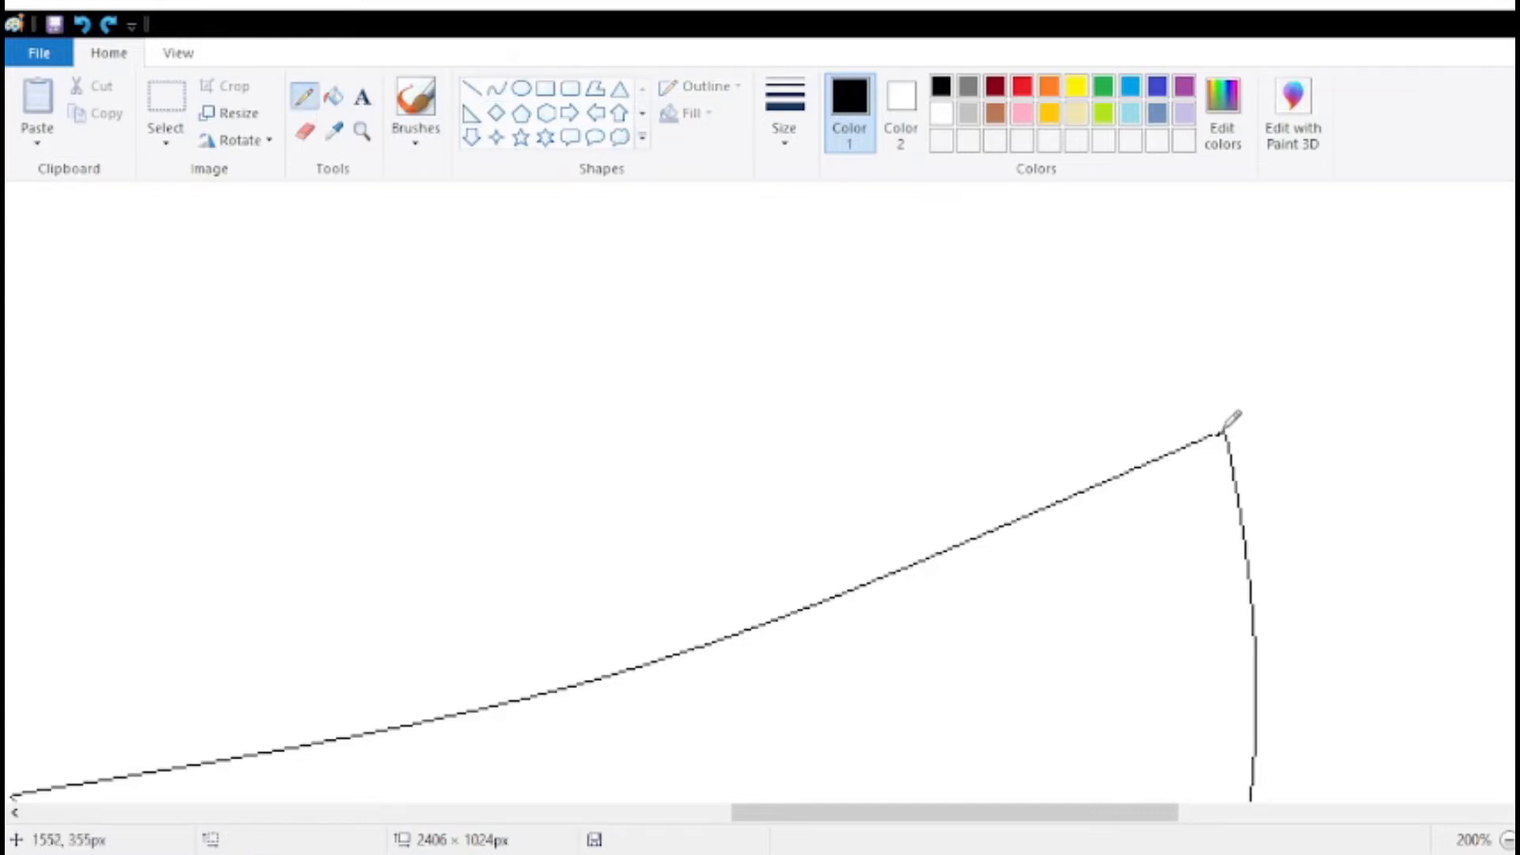
scroll(997, 403, down, 2)
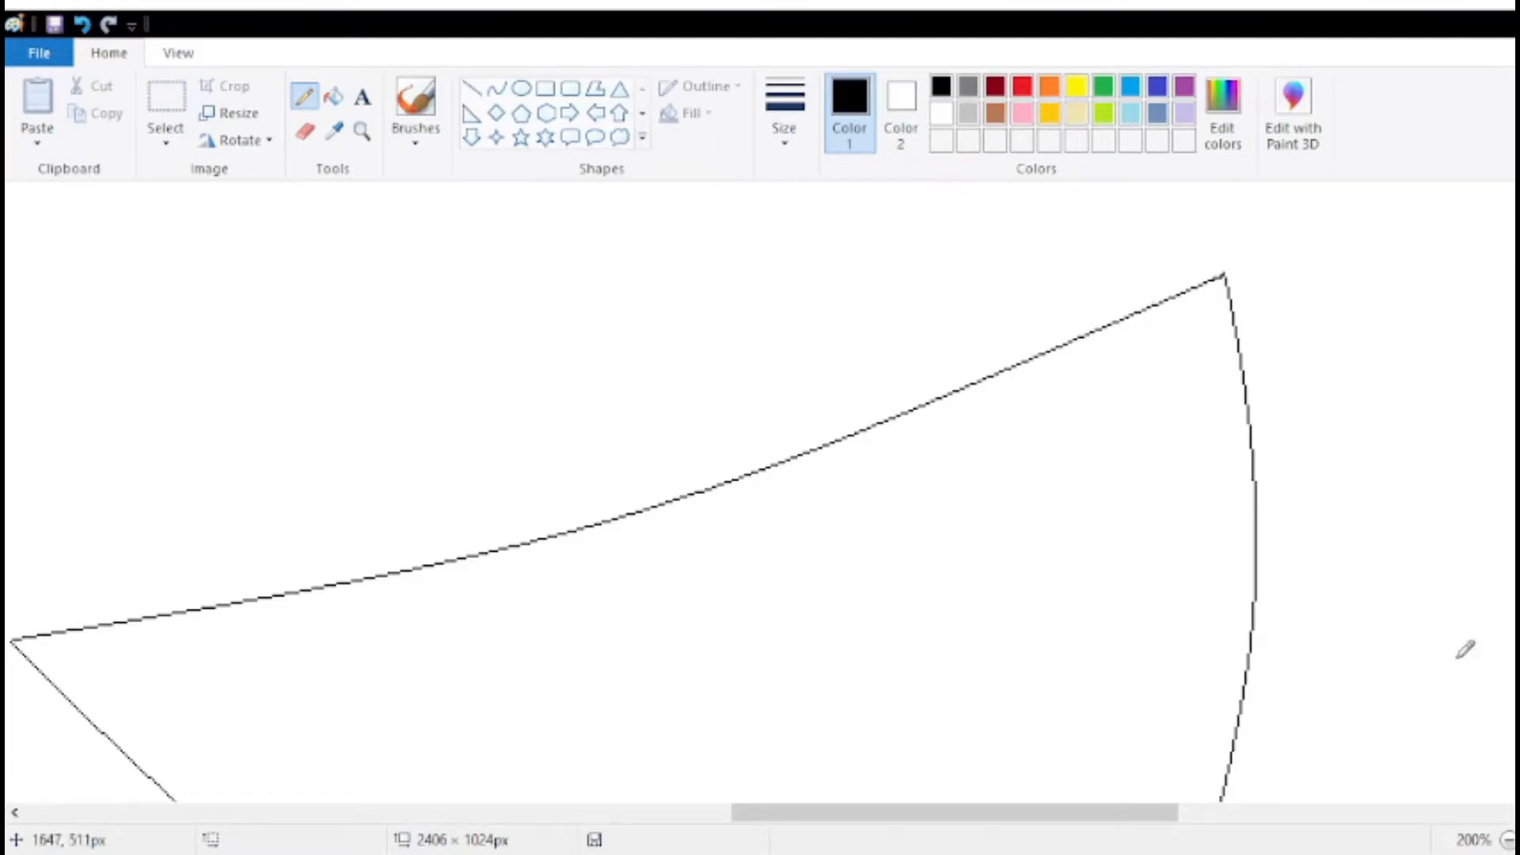
click(1507, 841)
drag(1286, 816, 870, 841)
click(470, 87)
drag(768, 412, 767, 492)
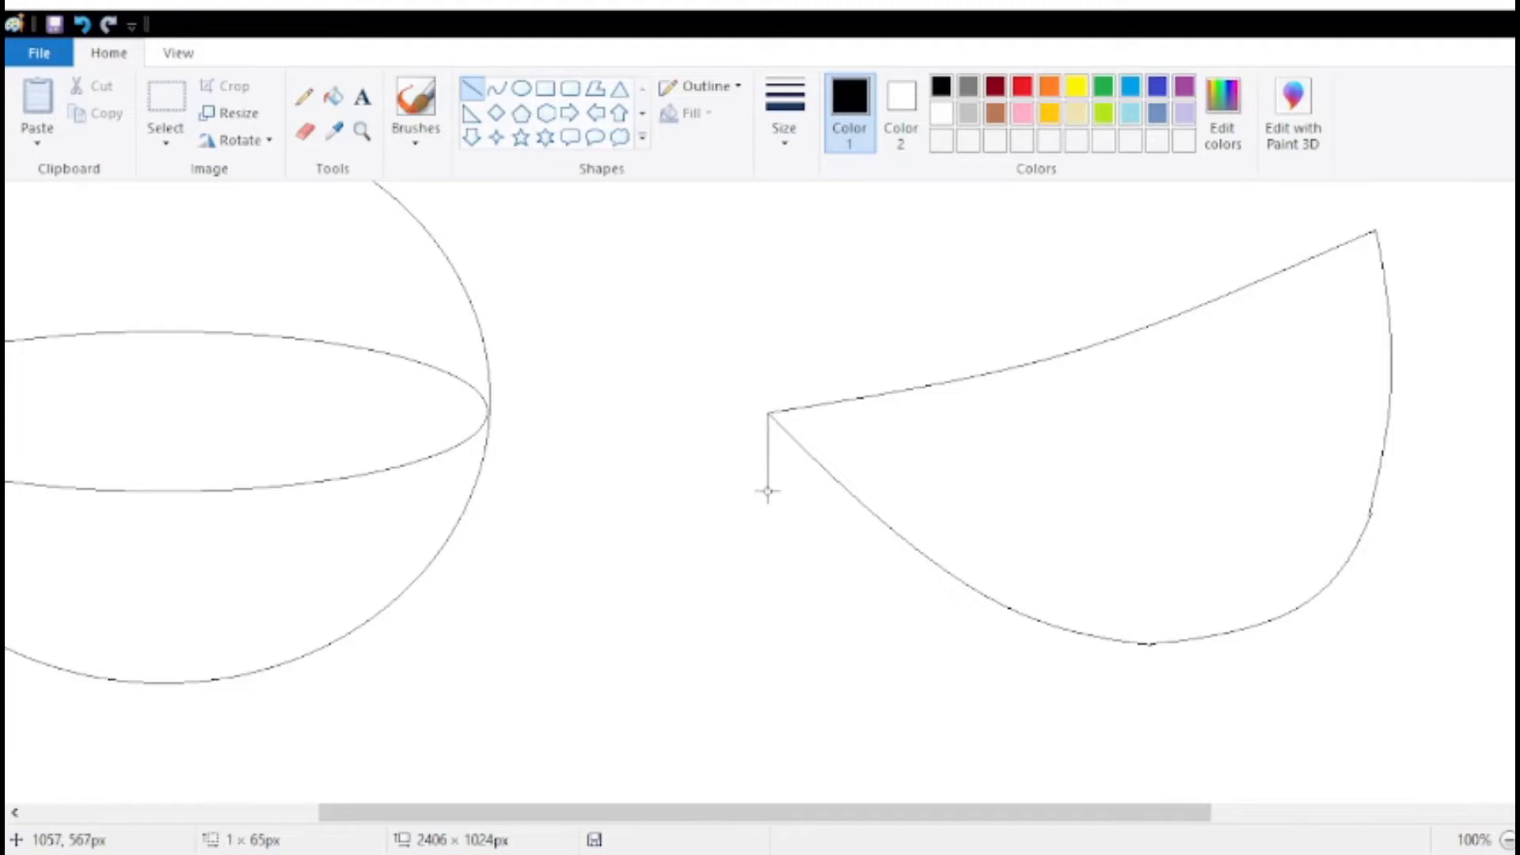
key(ctrl+z)
click(497, 87)
drag(769, 410, 772, 491)
drag(772, 490, 762, 454)
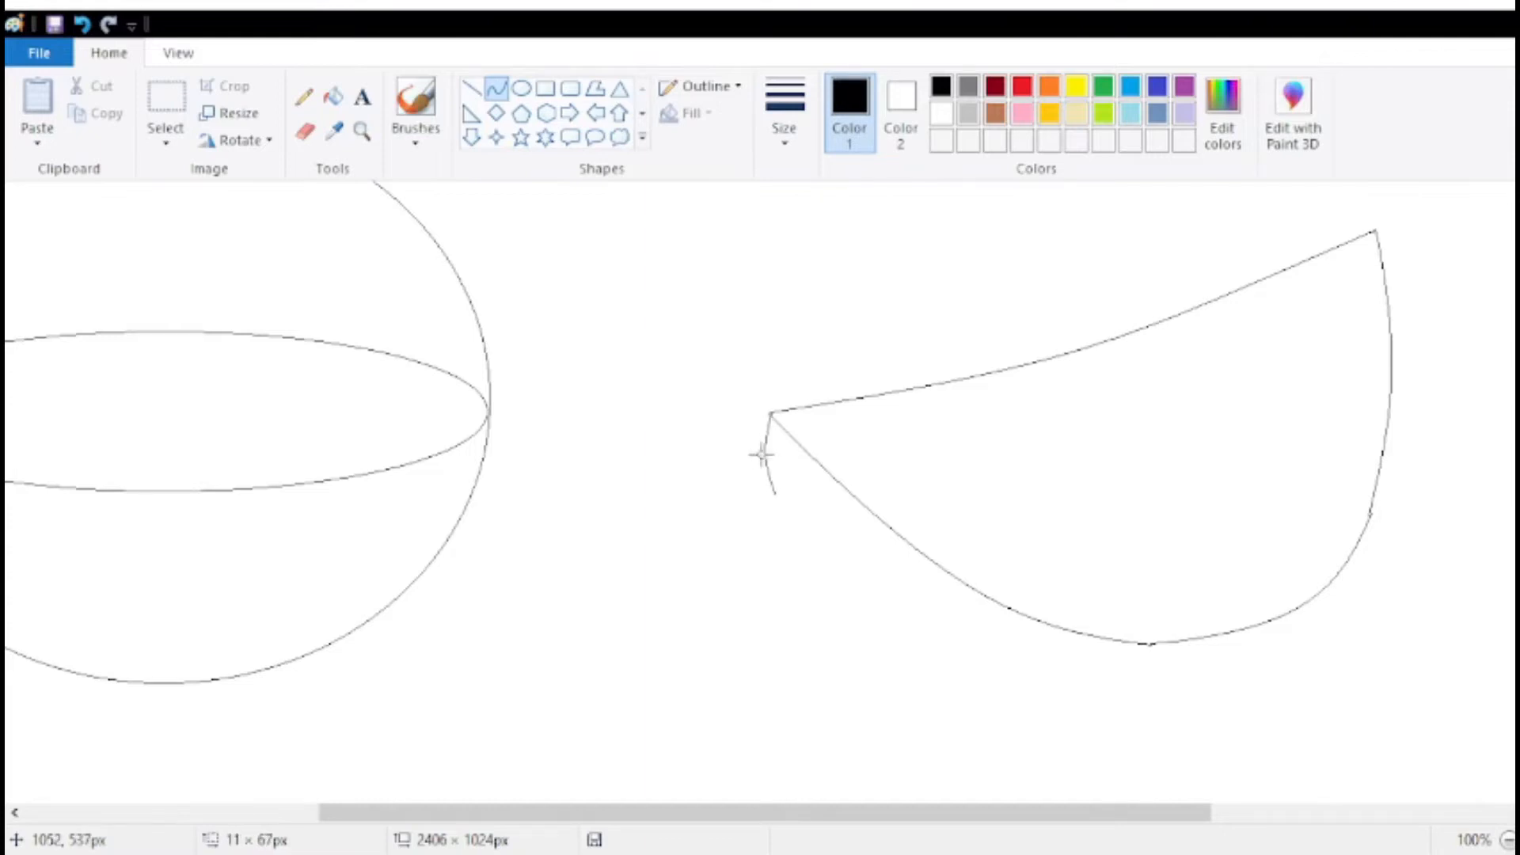
key(ctrl+z)
Draw a short, slightly bowed curve running down from the wedge's left tip as the start of its outer edge.
mouse_move(768, 412)
mouse_down()
mouse_move(783, 499)
mouse_move(772, 469)
mouse_up()
click(772, 468)
click(807, 577)
mouse_move(785, 501)
mouse_down()
mouse_move(864, 567)
mouse_move(784, 568)
mouse_up()
click(784, 566)
click(904, 610)
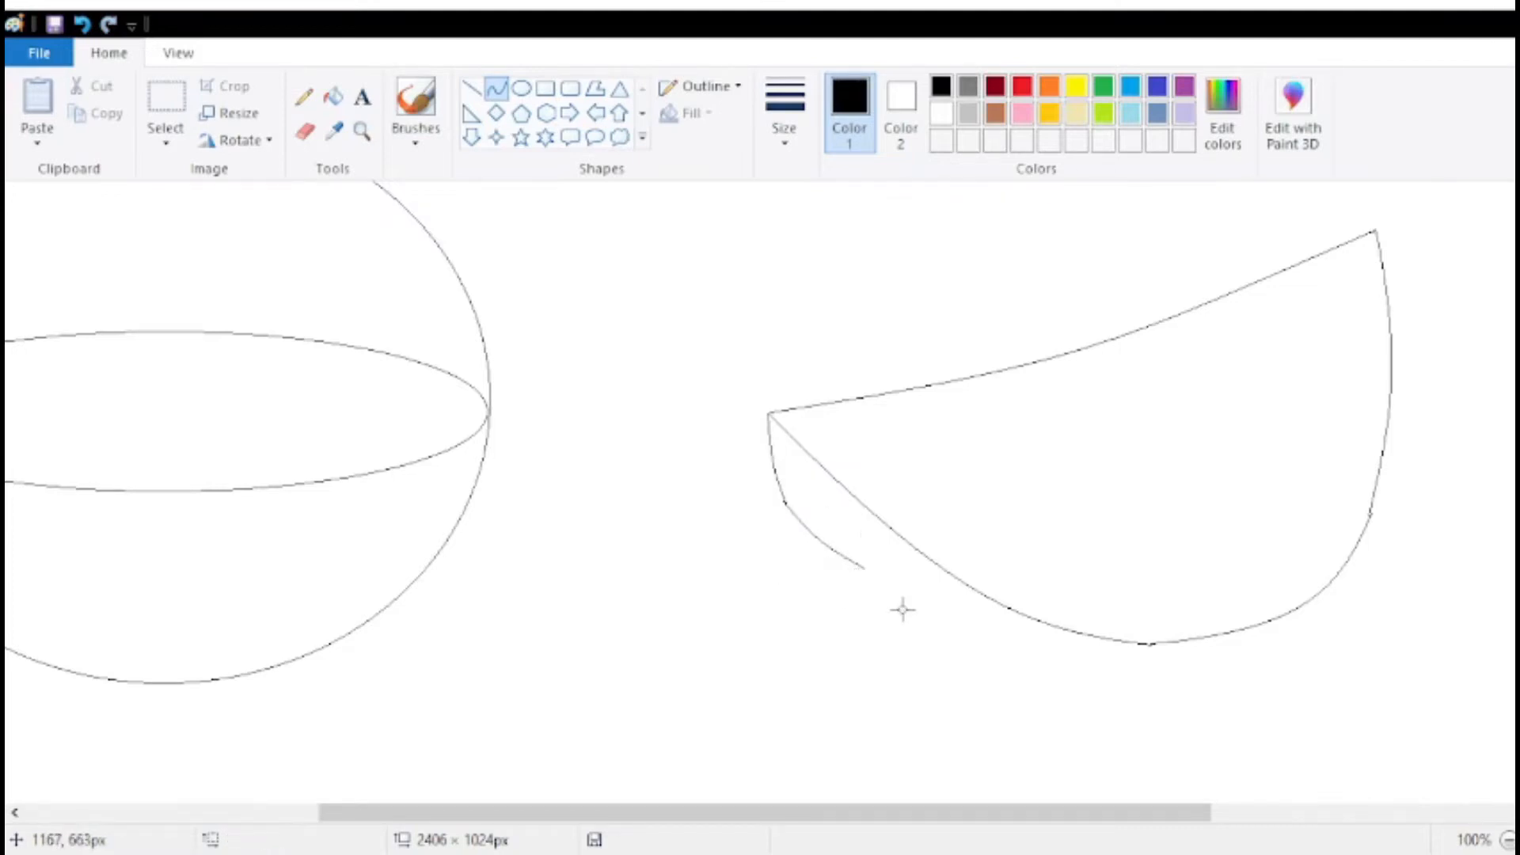
key(ctrl+z)
Continue the outer edge with bowed curves running down and rightward below the wedge's lower-left side.
click(1508, 840)
click(1518, 840)
scroll(1452, 668, down, 5)
drag(909, 815, 1211, 815)
mouse_move(770, 435)
mouse_down()
mouse_move(805, 499)
mouse_move(930, 554)
mouse_up()
click(787, 472)
click(787, 473)
click(876, 557)
click(876, 541)
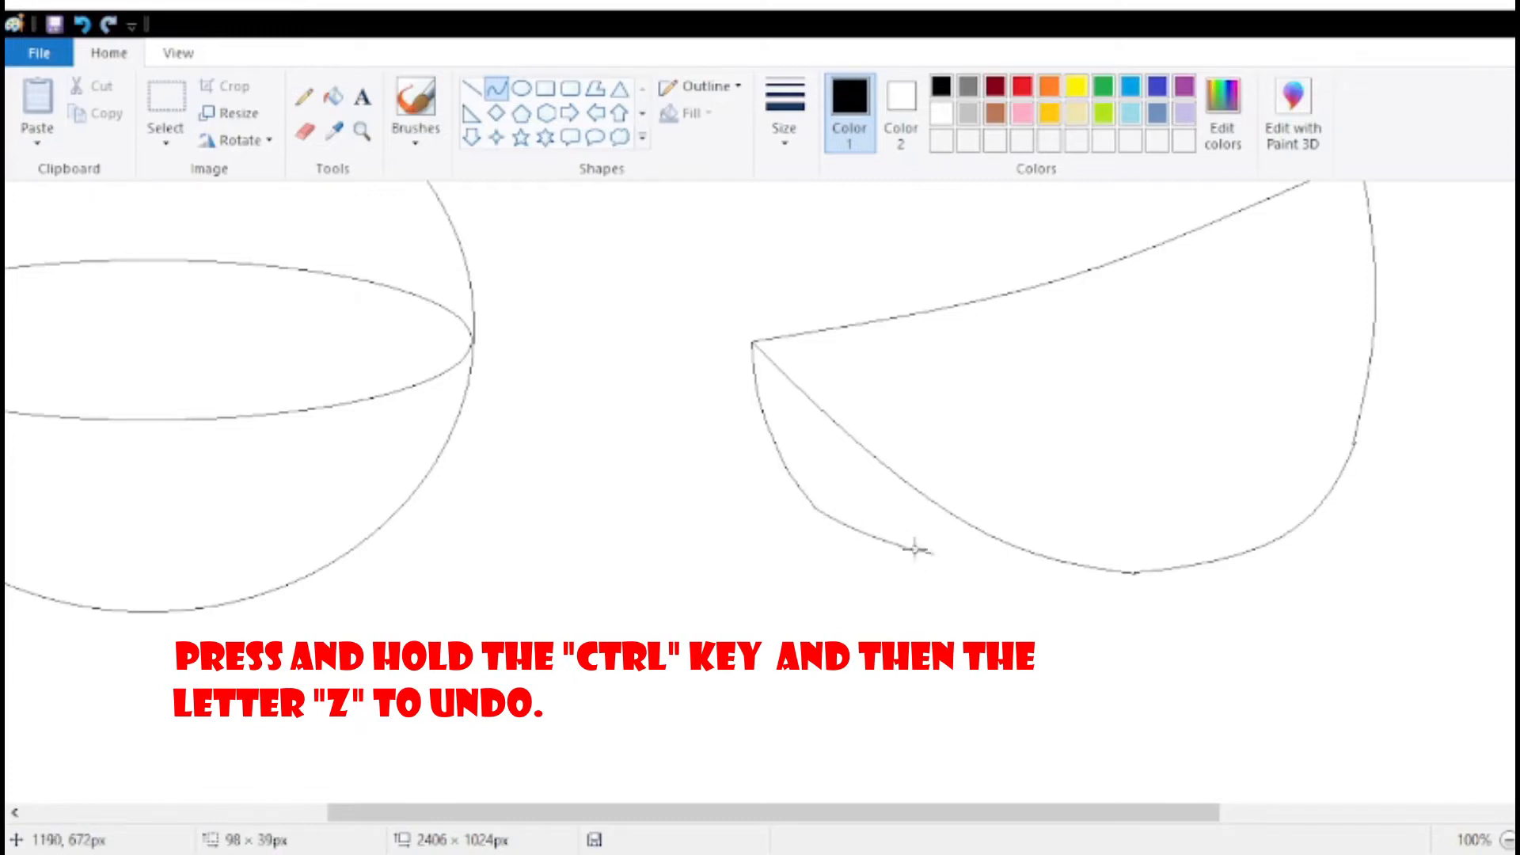
click(966, 617)
drag(930, 554, 1082, 578)
key(ctrl+z)
drag(930, 554, 1100, 577)
key(ctrl+z)
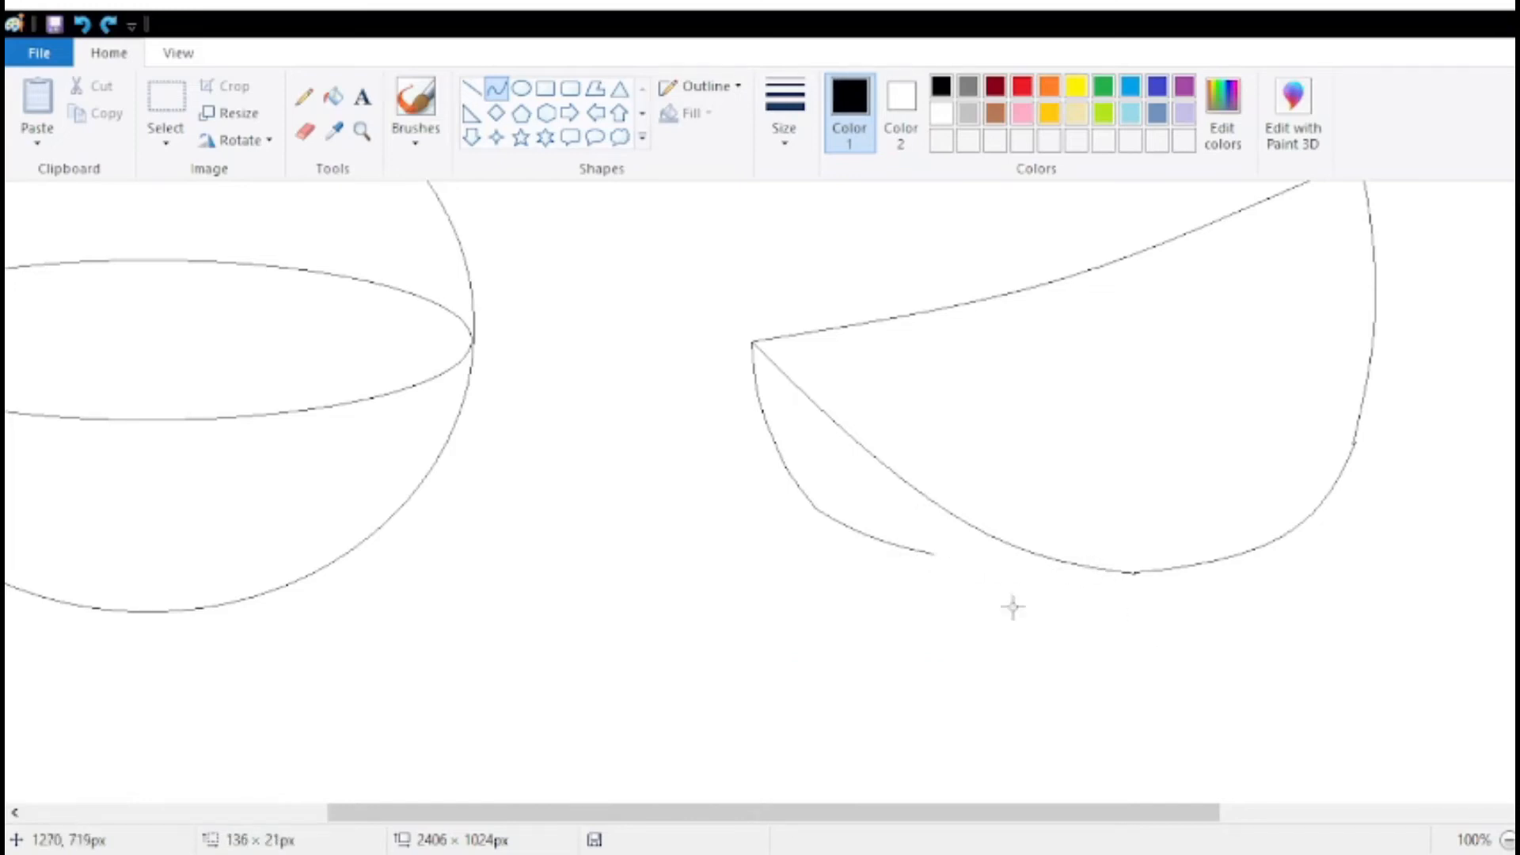
Extend the outer edge with a shallow curve toward the lowest point of the wedge.
drag(930, 554, 1124, 571)
click(1012, 561)
click(1039, 588)
drag(1032, 568, 1055, 567)
click(1104, 641)
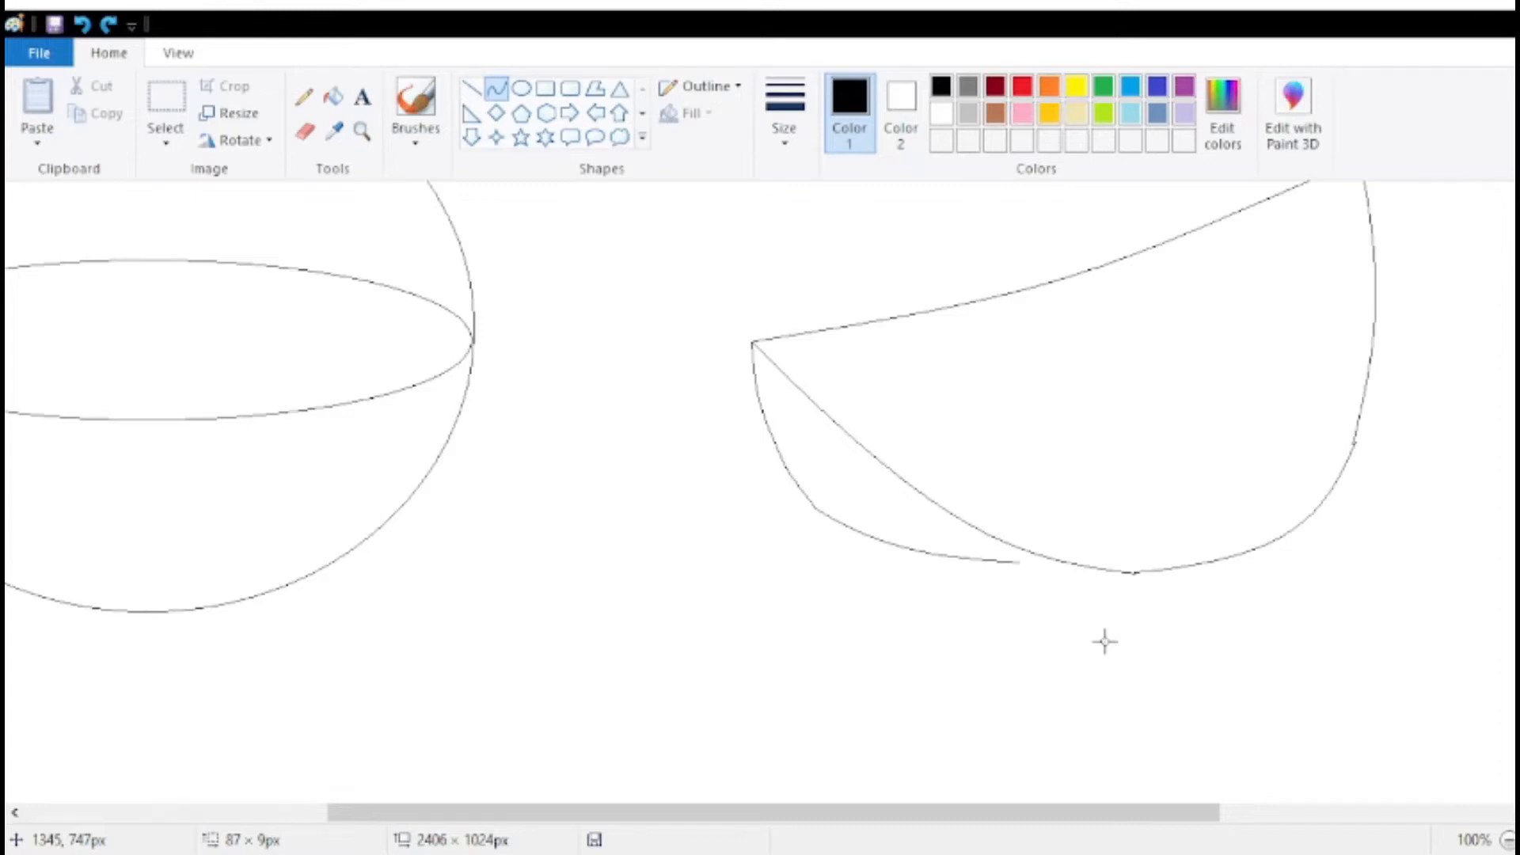
Shift the lower part of the outer edge slightly down and right using a free-form selection, and bridge the gap with a curve about 19 × 13 px.
click(168, 150)
click(197, 242)
mouse_move(829, 503)
mouse_down()
mouse_move(907, 565)
mouse_move(1028, 571)
mouse_move(1028, 554)
mouse_move(828, 501)
mouse_up()
drag(905, 527, 921, 545)
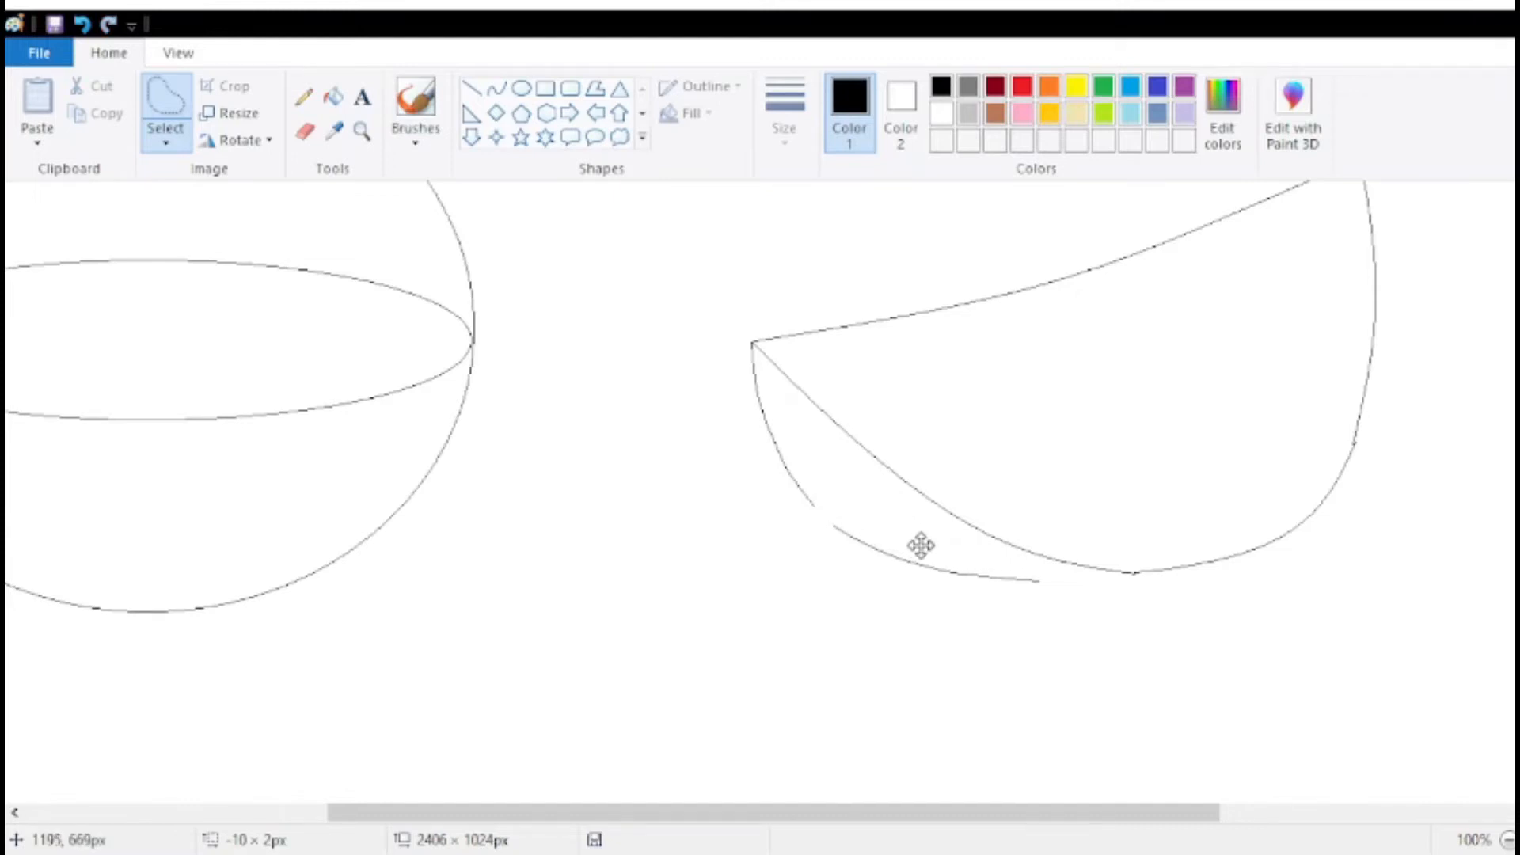
click(781, 451)
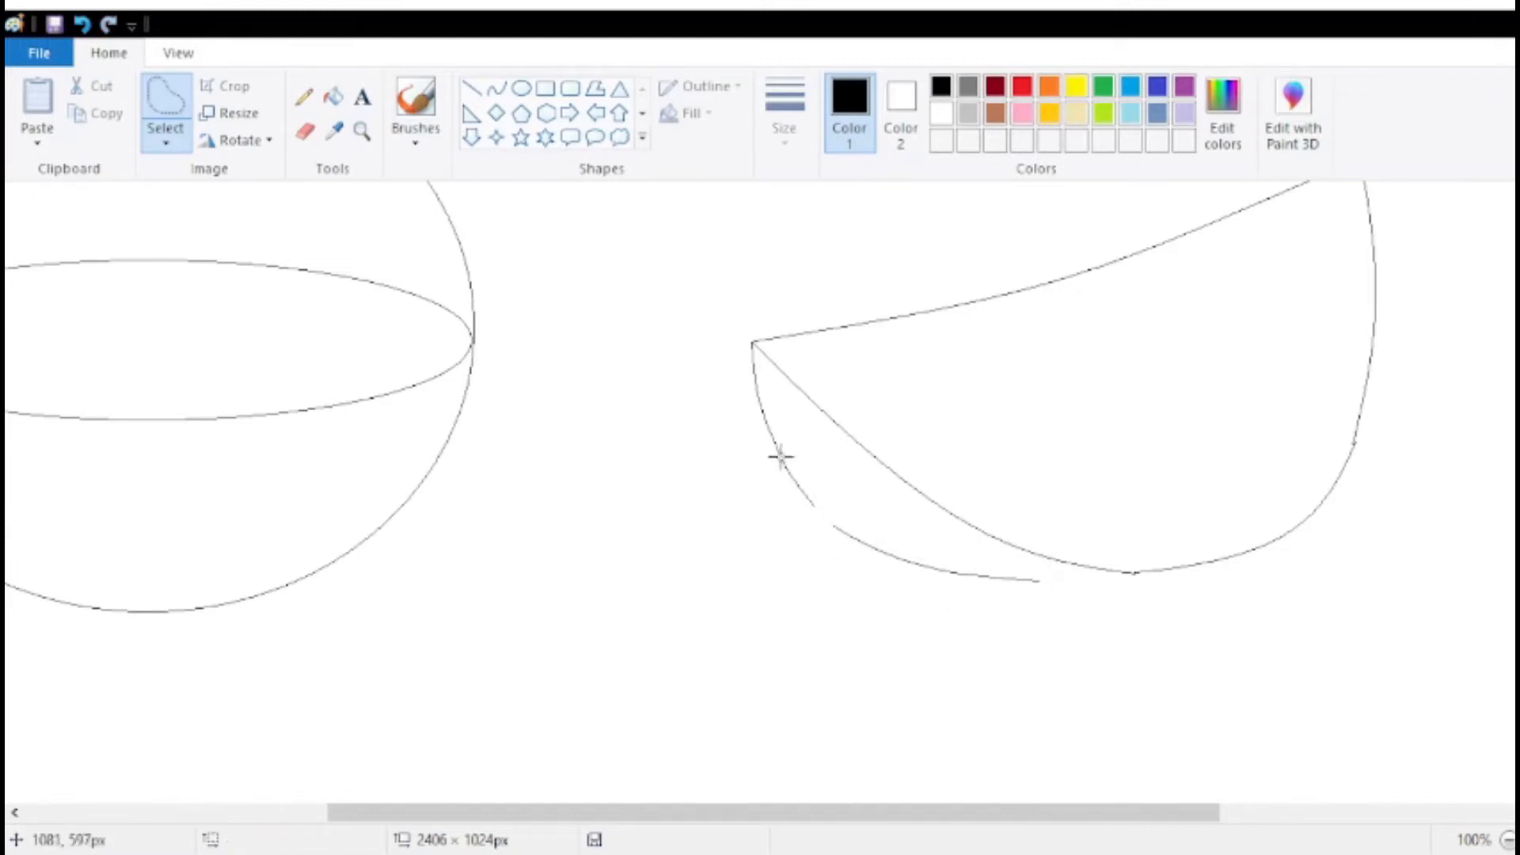
click(496, 88)
drag(812, 506, 835, 522)
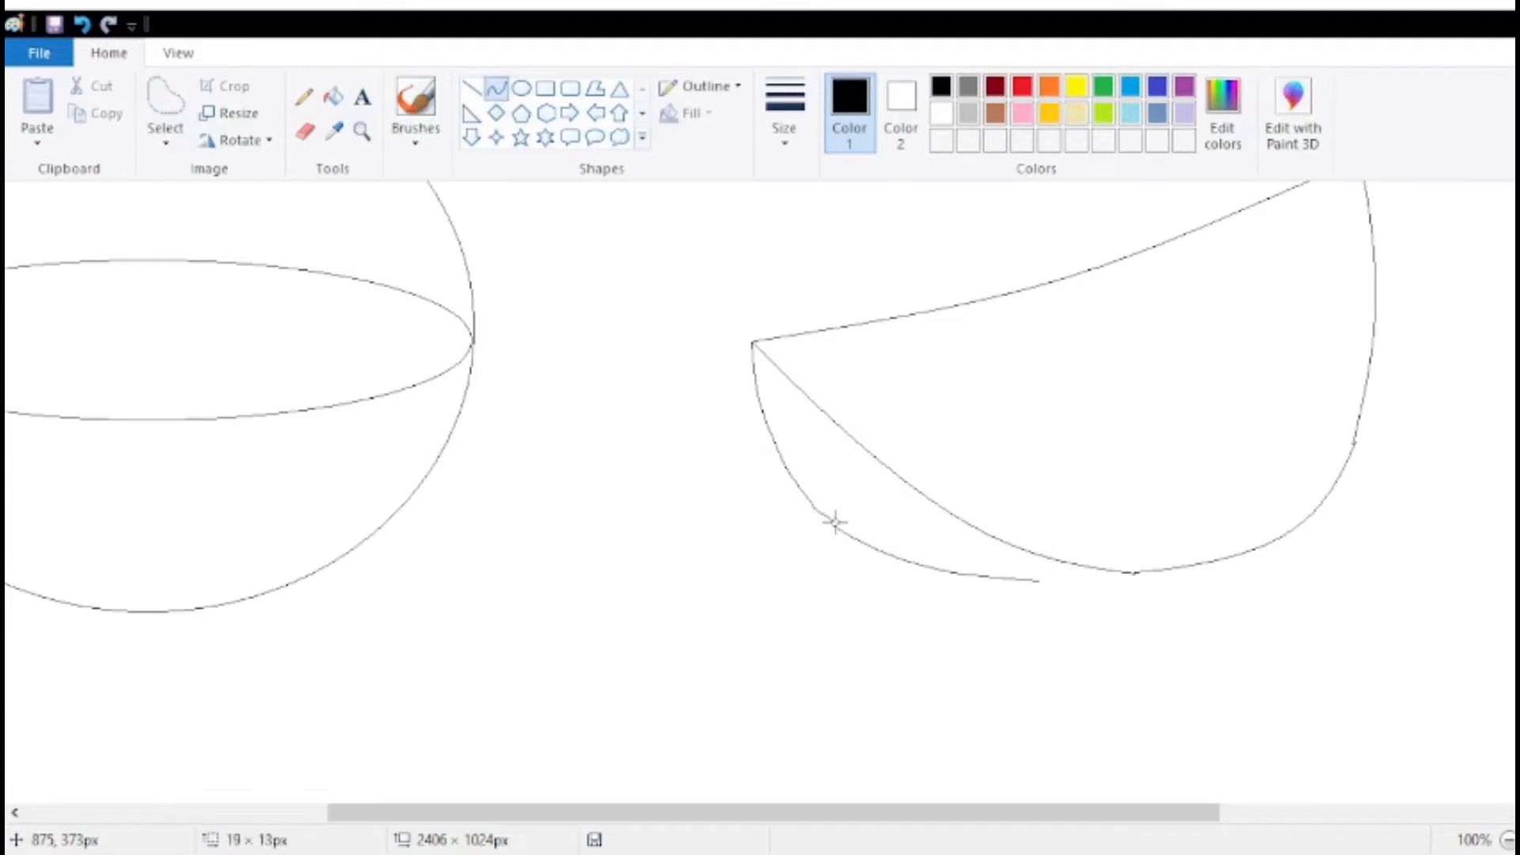
Extend the outer edge with a shallow curve ending just below the wedge's lowest point.
click(817, 512)
click(772, 576)
drag(1070, 580, 1138, 577)
click(1097, 583)
Continue the outer edge from below the lowest point with a bowed curve rising beside the wedge's lower-right boundary.
click(361, 132)
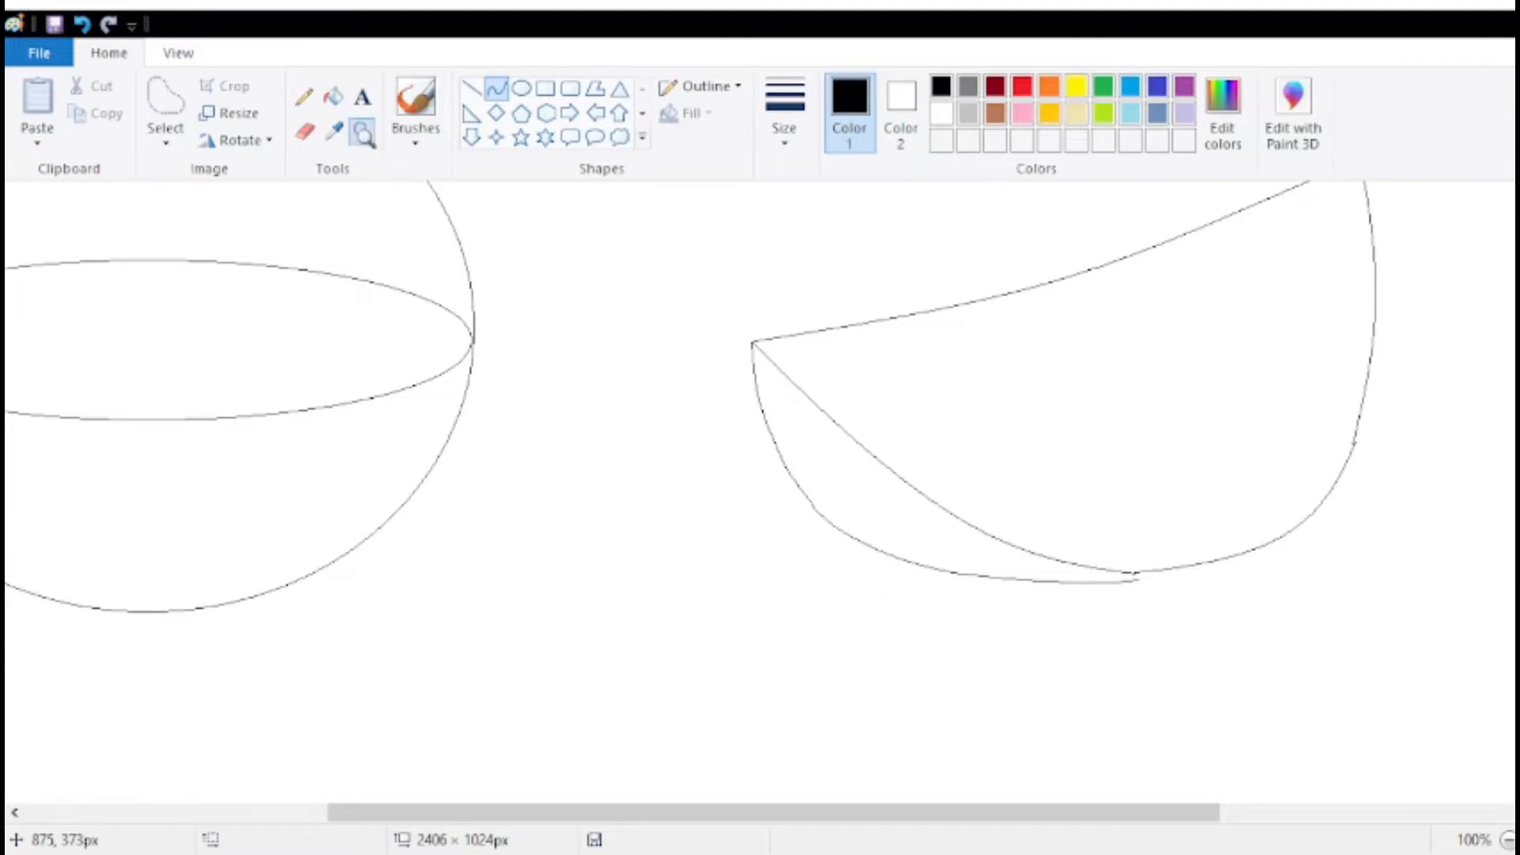
click(1211, 554)
click(495, 88)
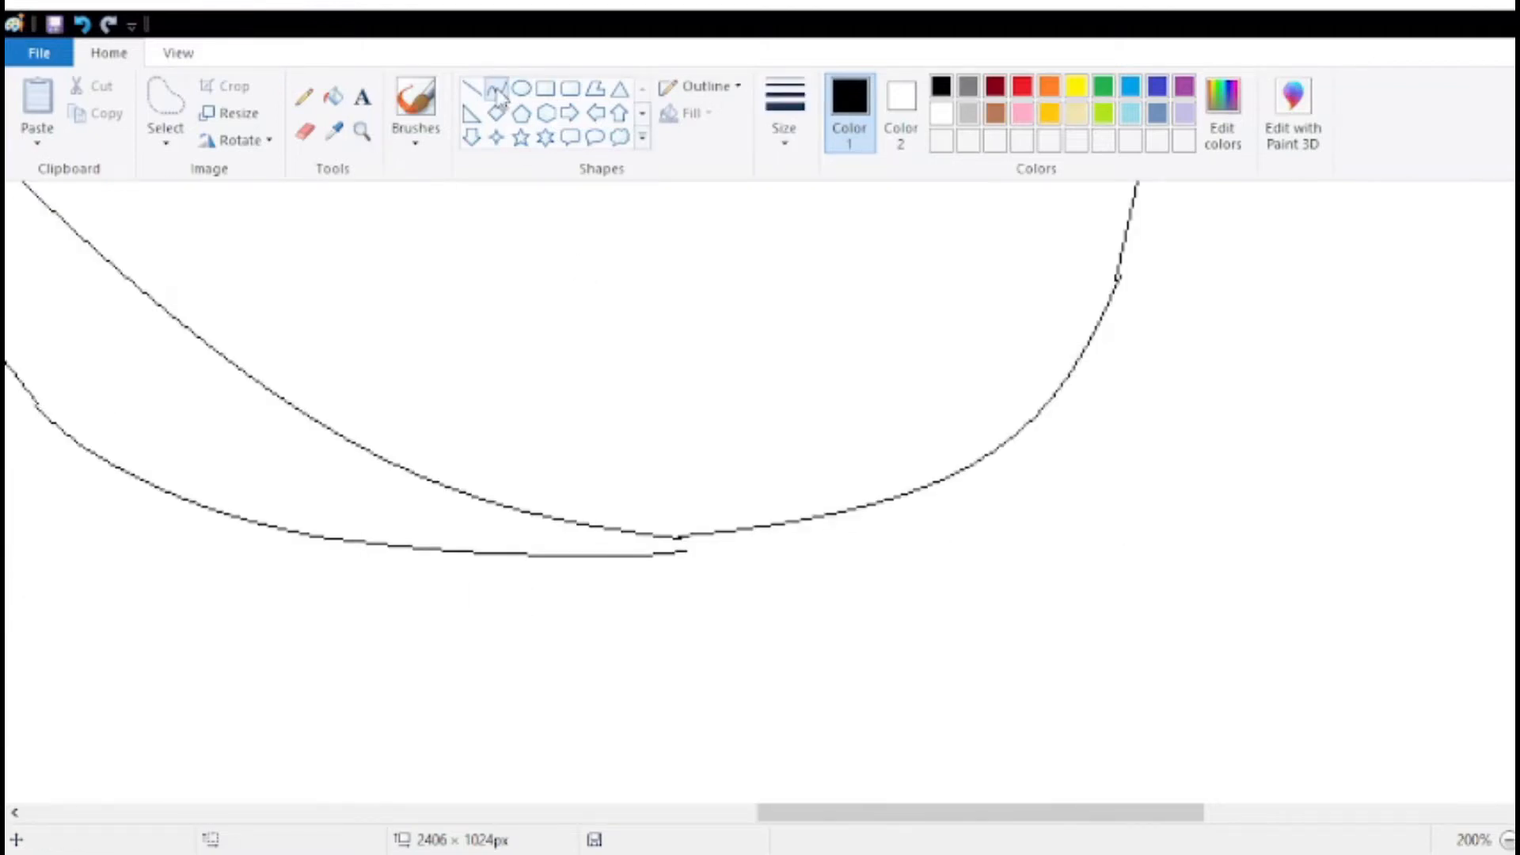
drag(685, 551, 905, 497)
drag(828, 534, 818, 529)
click(818, 530)
click(909, 577)
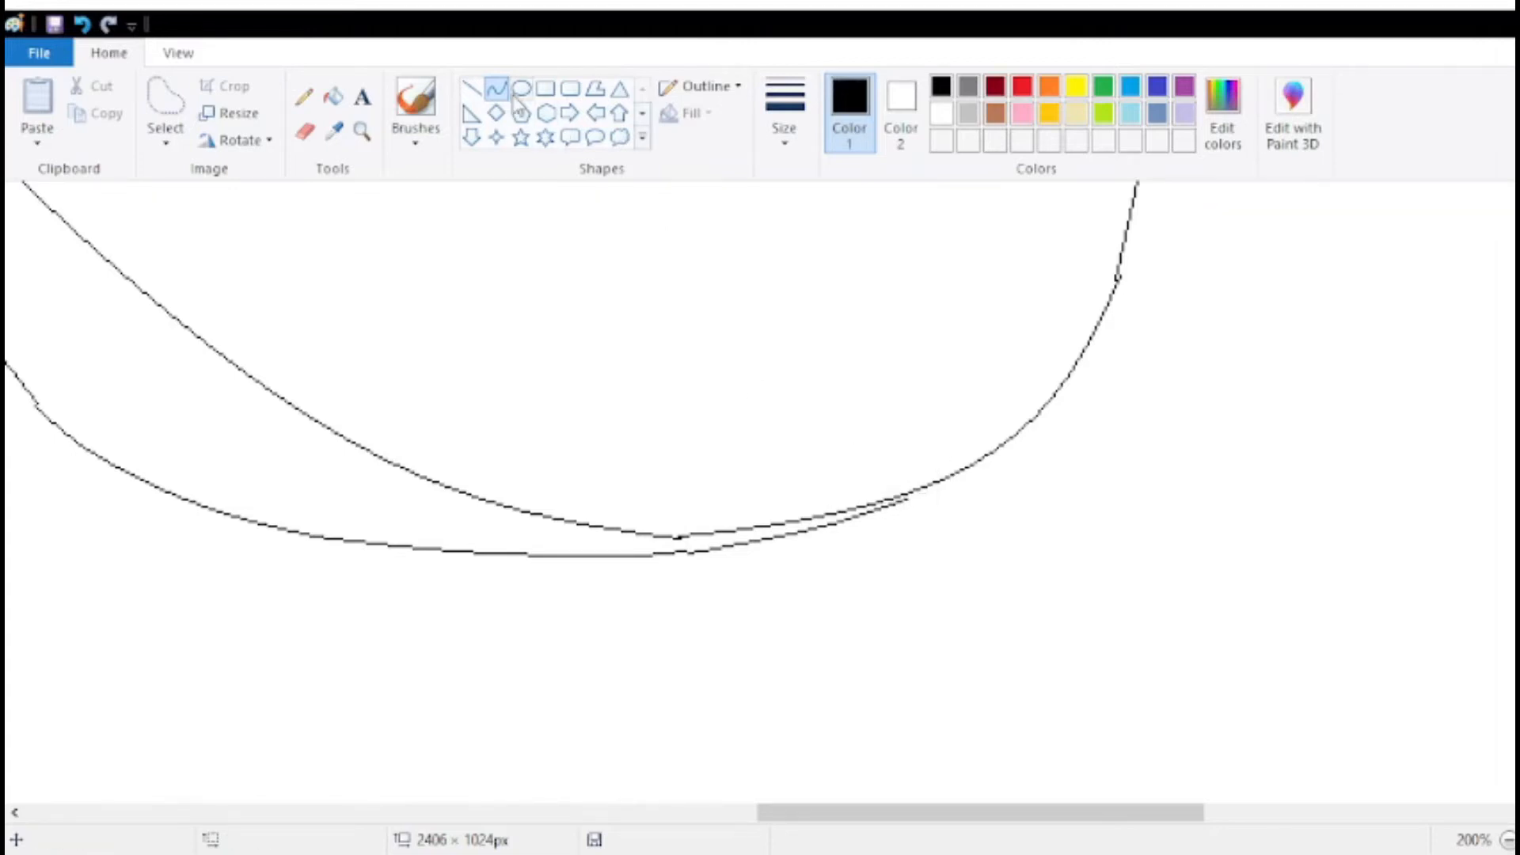
Finish the outer edge with a short curve up the lower-right boundary and close its end gap using the Pencil.
drag(908, 500, 909, 444)
click(986, 519)
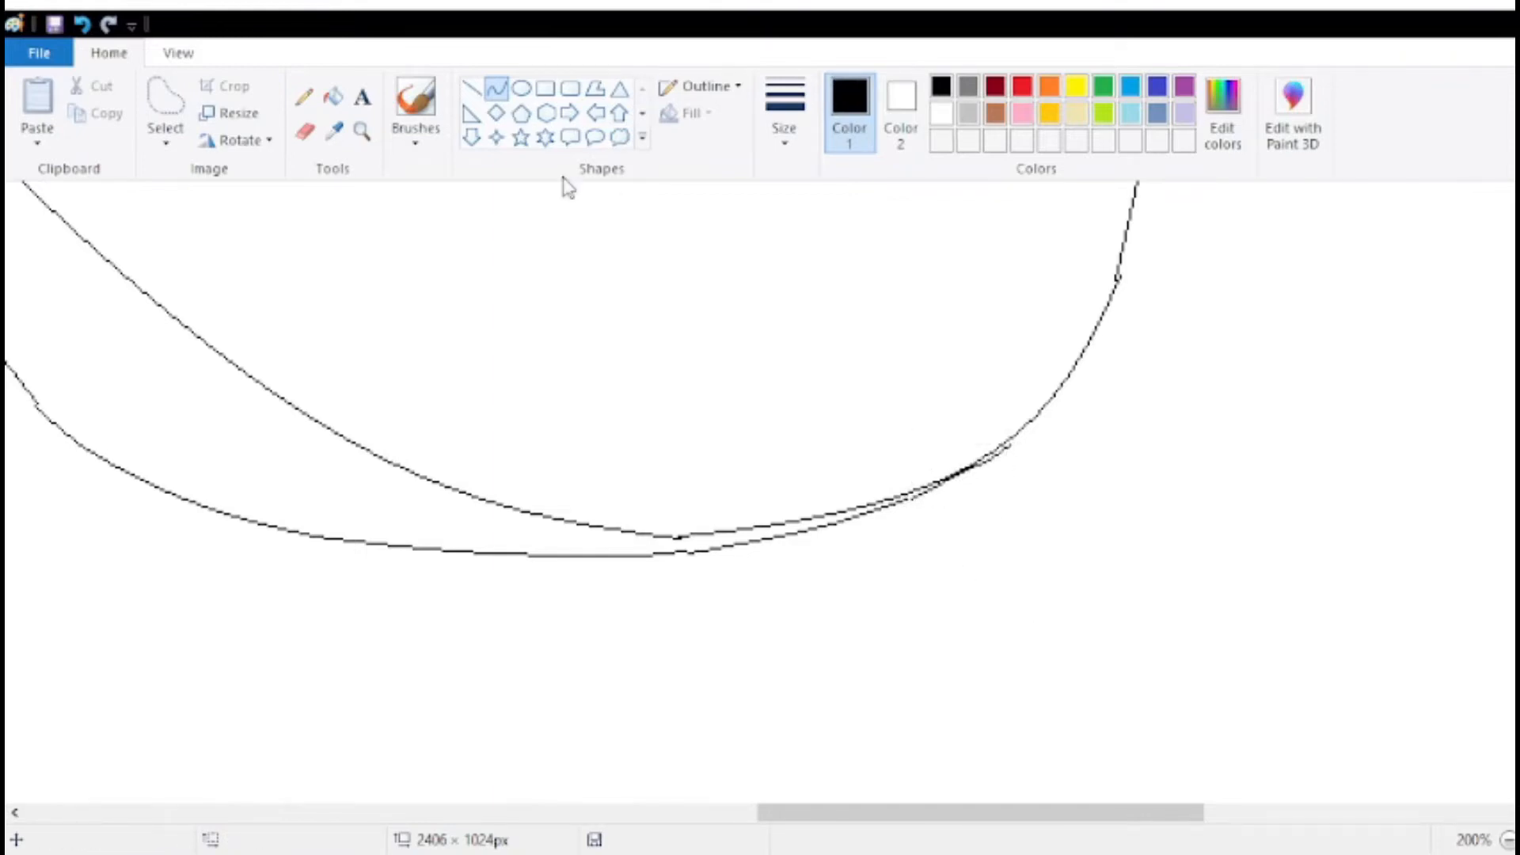
click(308, 98)
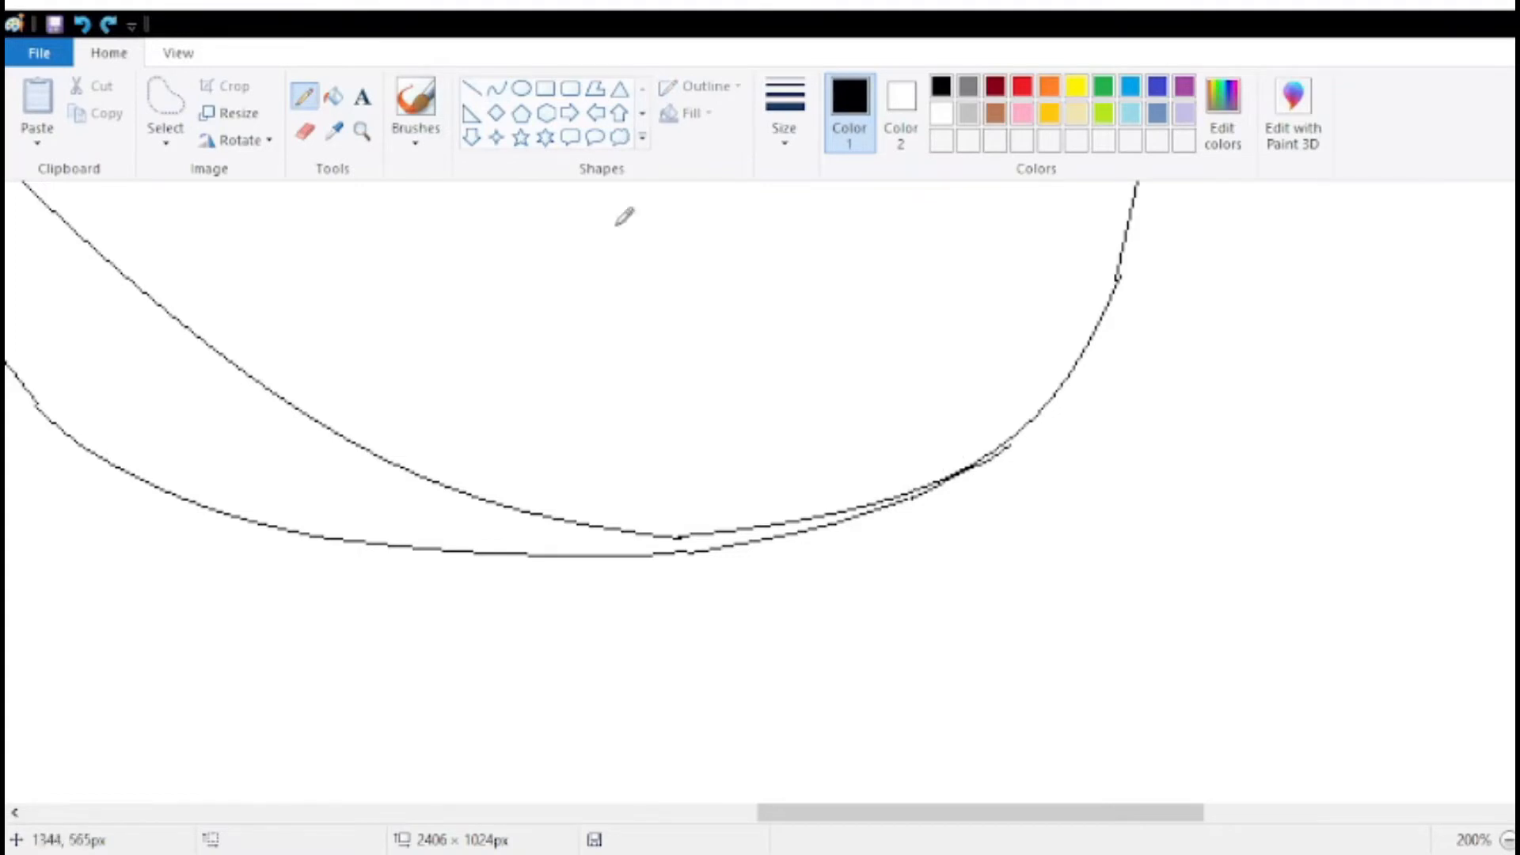
click(362, 131)
click(989, 507)
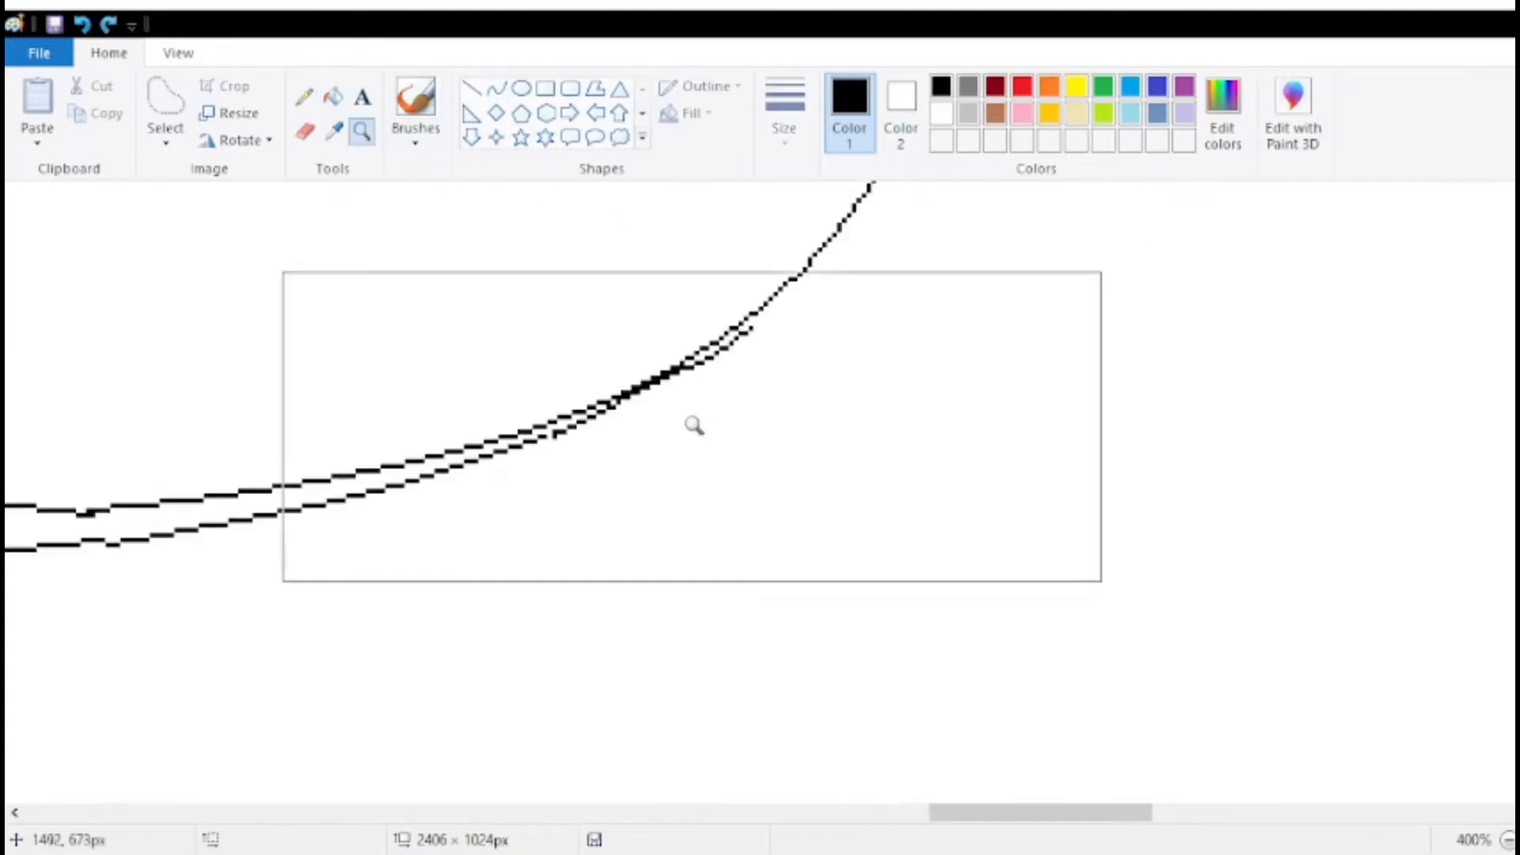
click(304, 97)
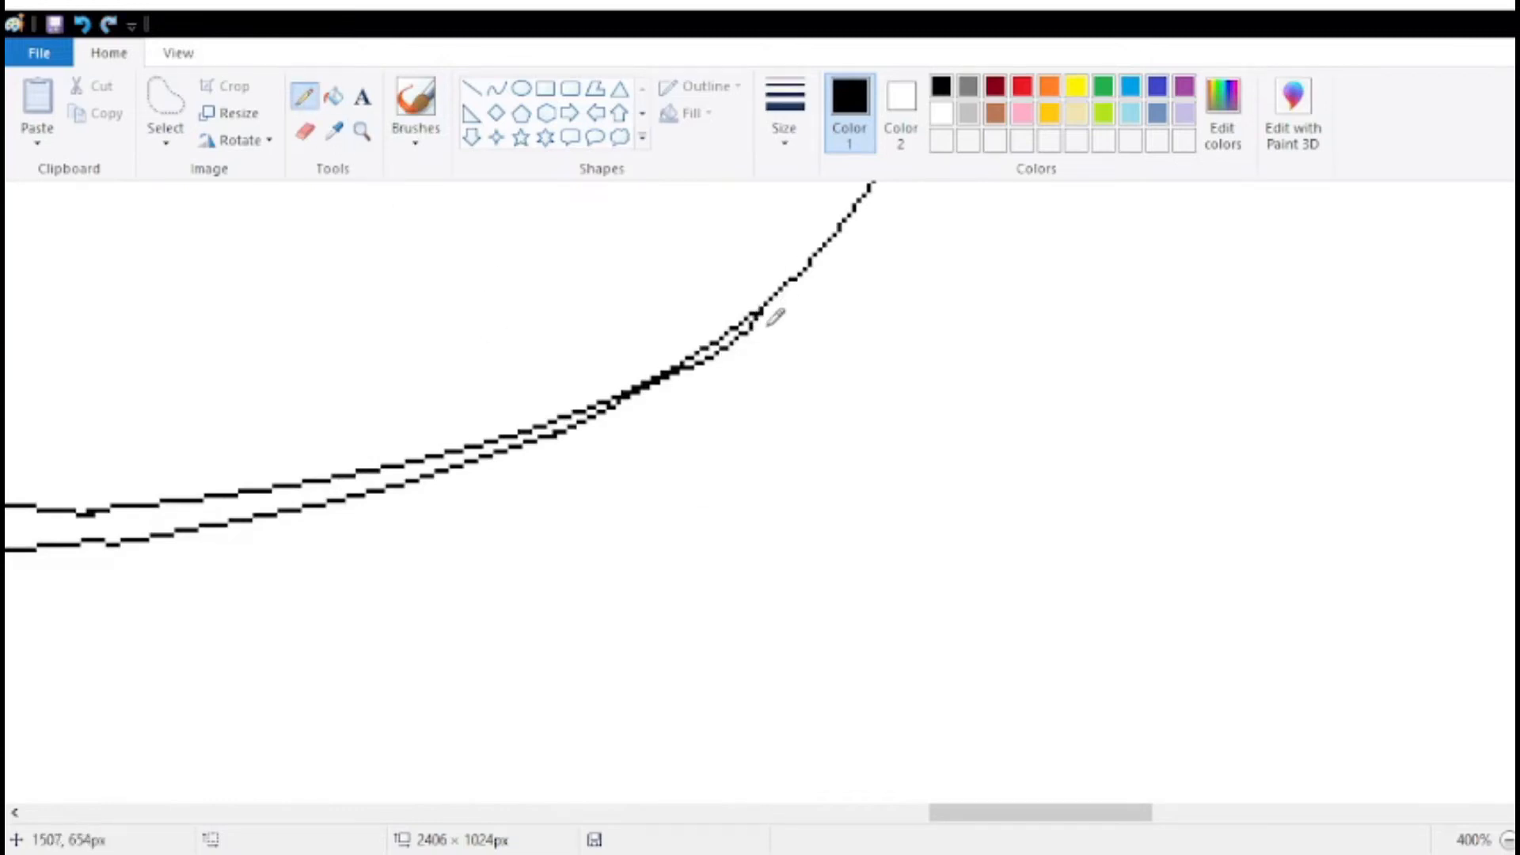
Examine the completed outer edge of the wedge and the drawing as a whole.
click(364, 133)
right_click(489, 375)
right_click(485, 380)
right_click(424, 408)
click(422, 410)
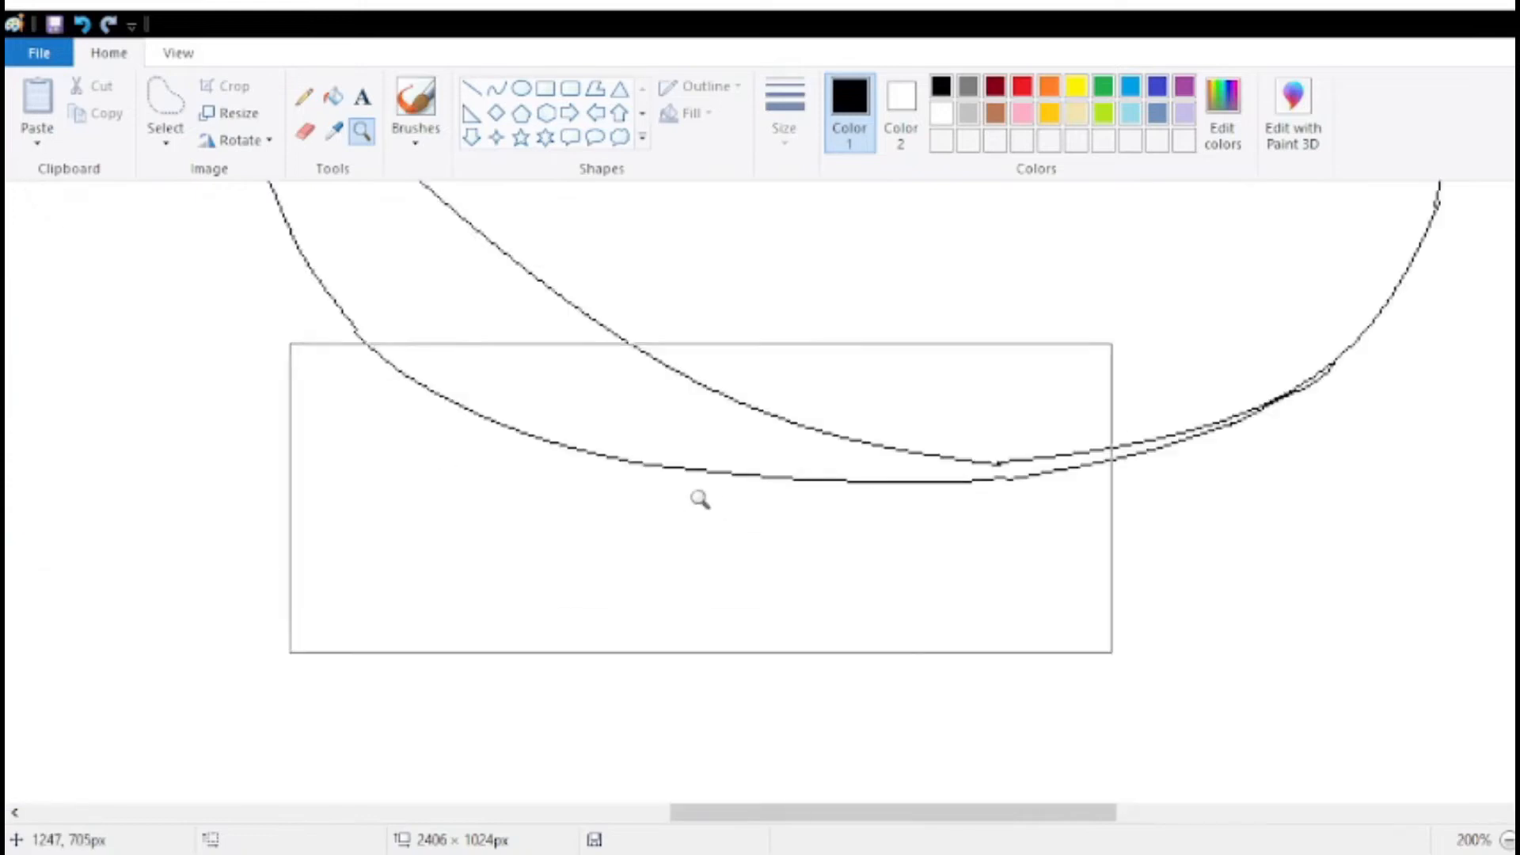
right_click(700, 498)
right_click(627, 529)
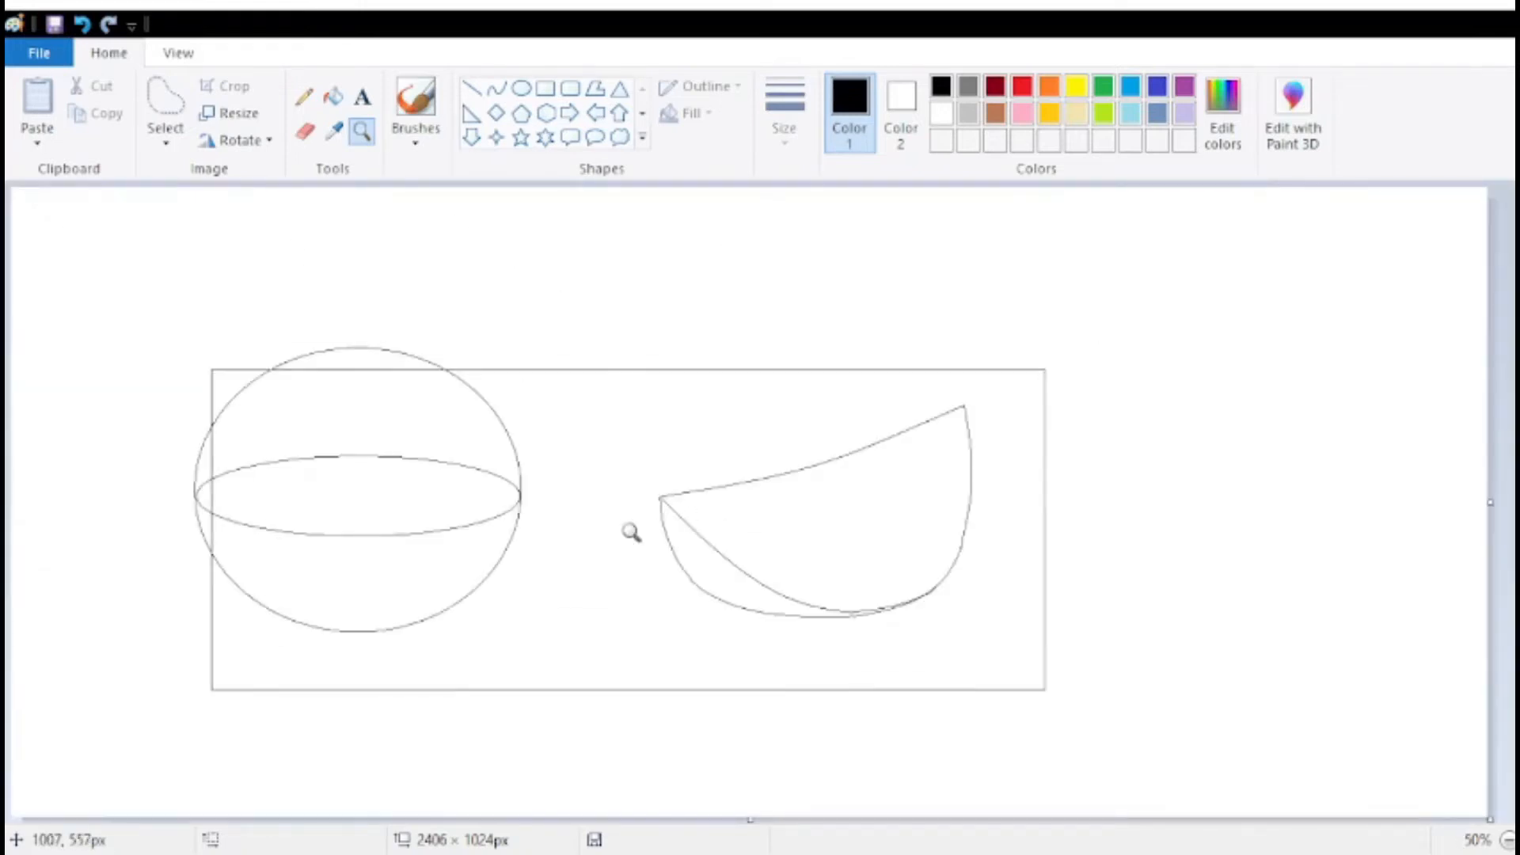
Draw a bowed inner curve about 218 × 139 px from the wedge's top edge near the left tip, following its lower-left side.
click(762, 489)
right_click(890, 565)
click(781, 544)
click(827, 510)
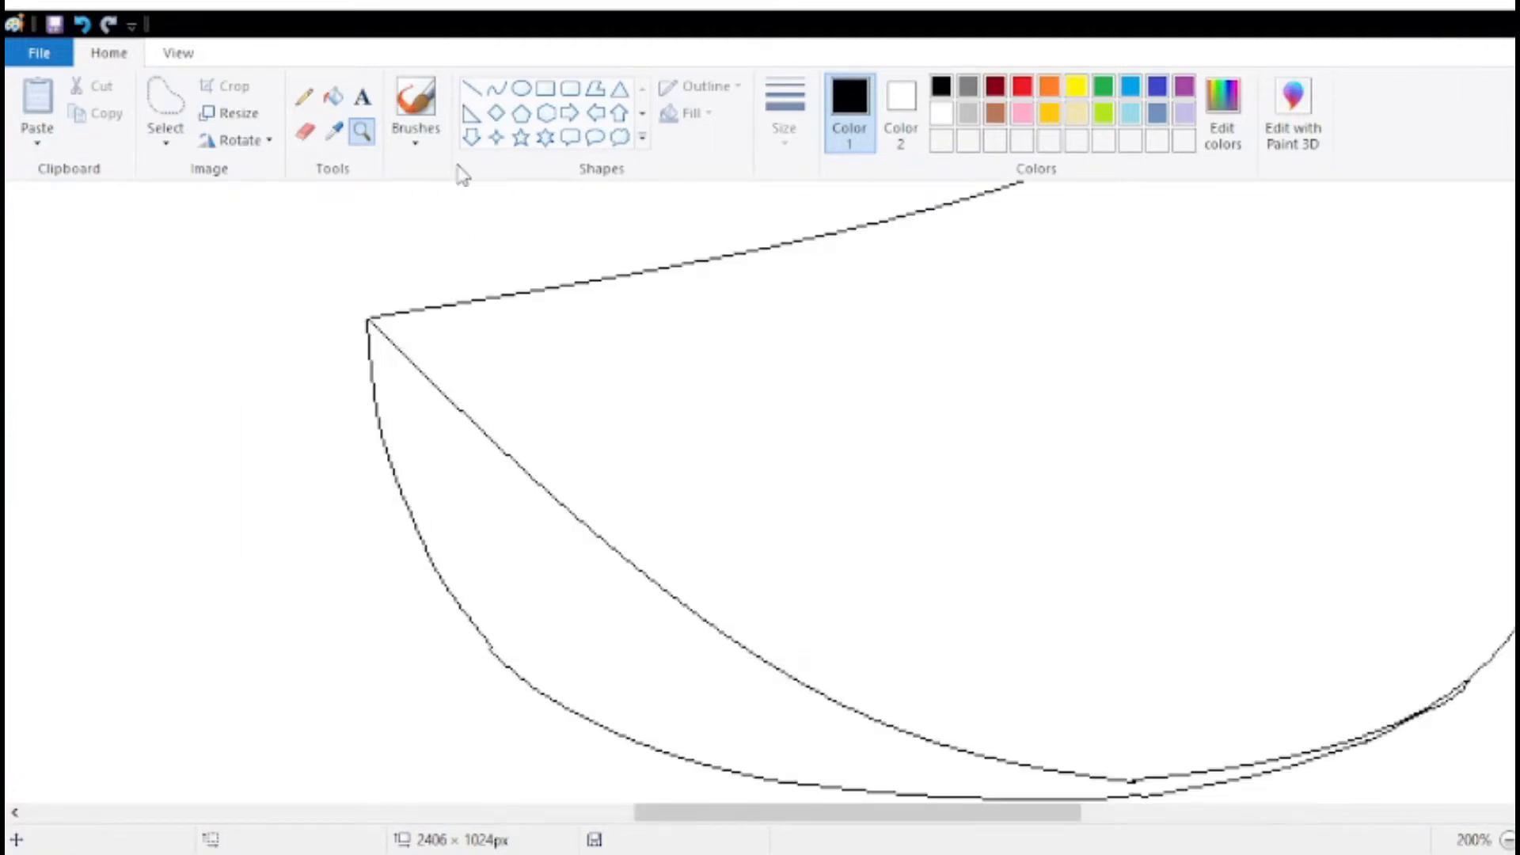
click(496, 88)
drag(421, 307, 957, 649)
drag(862, 604, 763, 639)
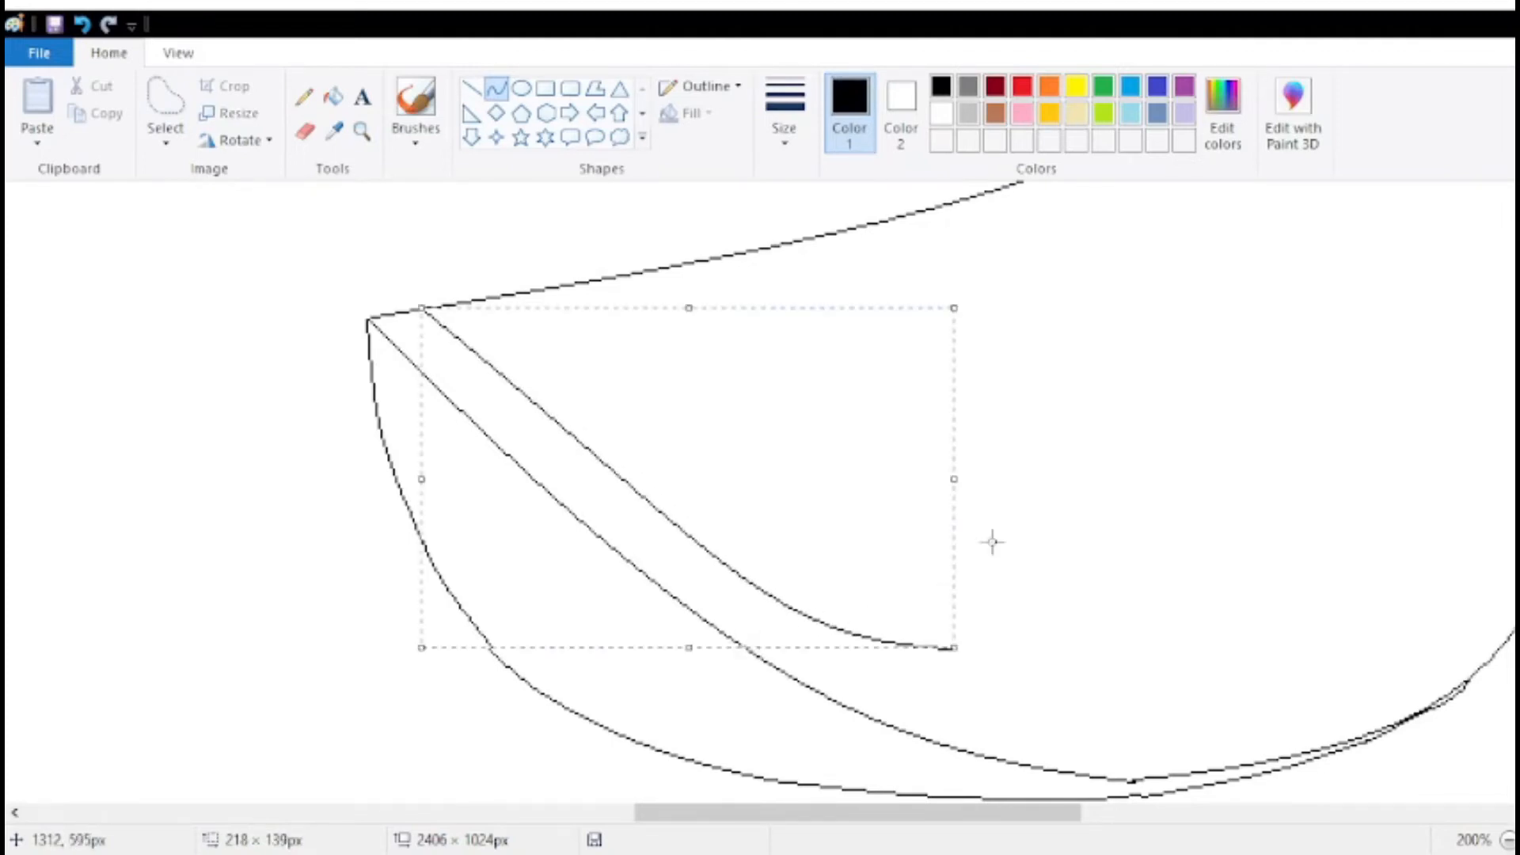
click(990, 539)
Trim the flattened lower end of the new inner curve using a free-form selection.
click(165, 111)
mouse_move(764, 555)
mouse_down()
mouse_move(942, 669)
mouse_move(881, 551)
mouse_move(766, 554)
mouse_up()
key(Delete)
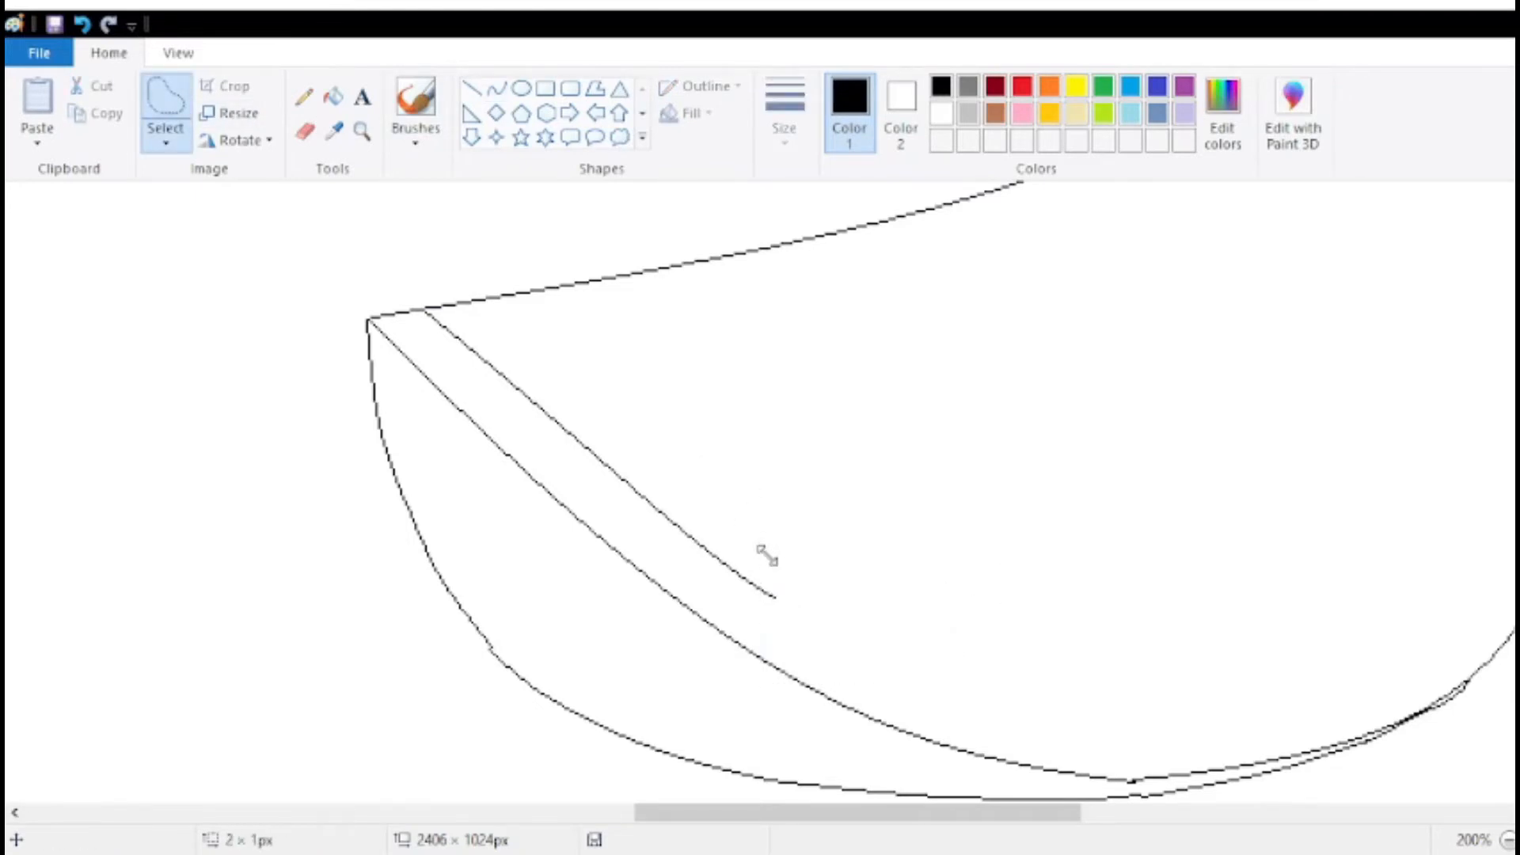
Continue the inner line with bowed curves along the wedge's bottom and up its right side to the top edge.
click(497, 88)
drag(774, 595, 1112, 696)
mouse_move(982, 672)
mouse_down()
mouse_move(975, 705)
mouse_move(958, 691)
mouse_up()
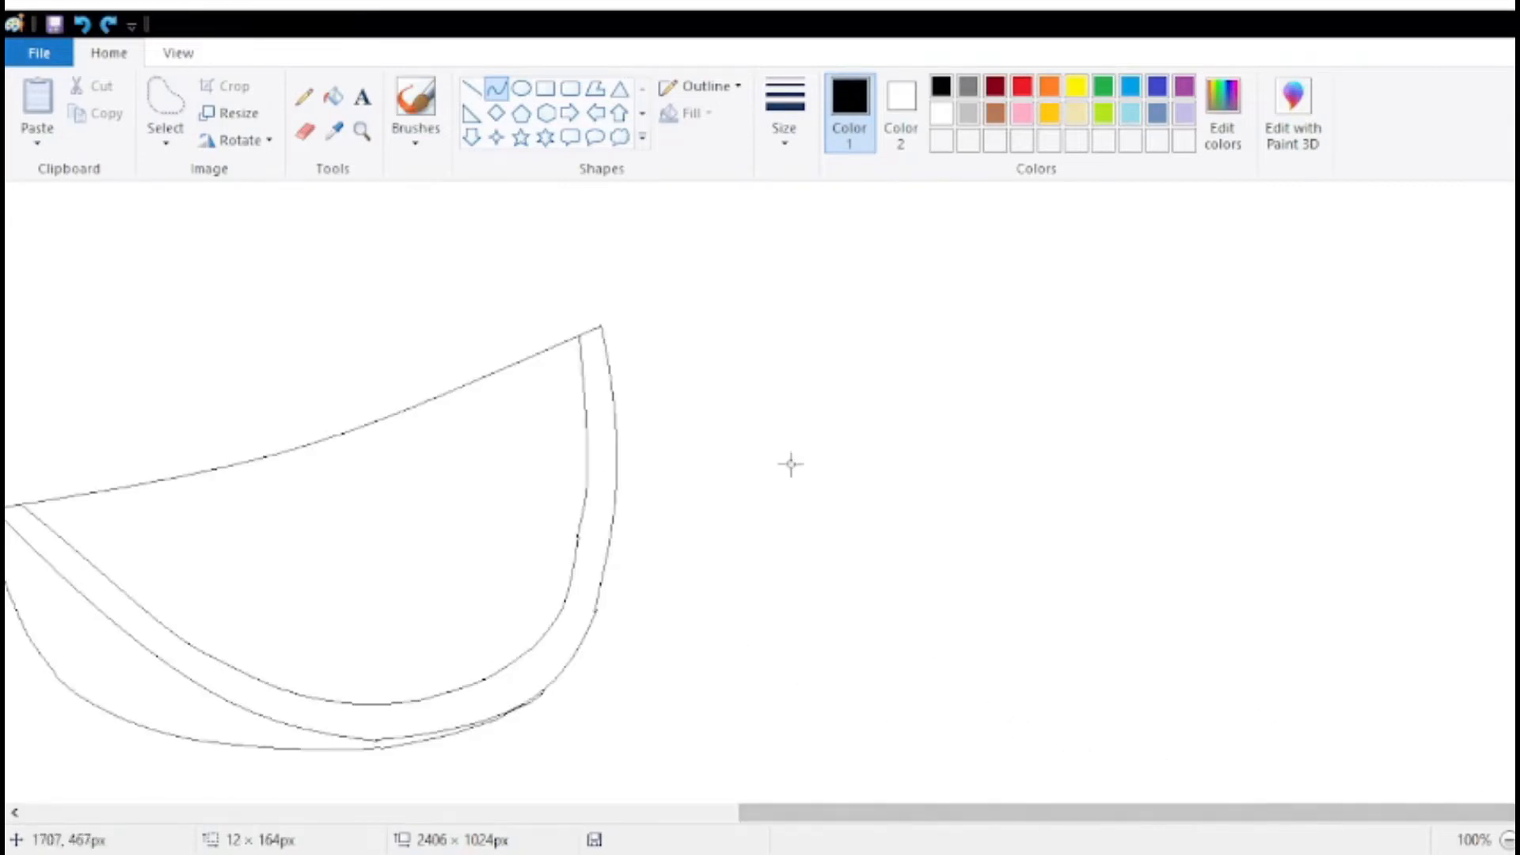
Shift the middle segment of the wedge's right edge slightly outward using a free-form selection.
click(361, 131)
click(431, 295)
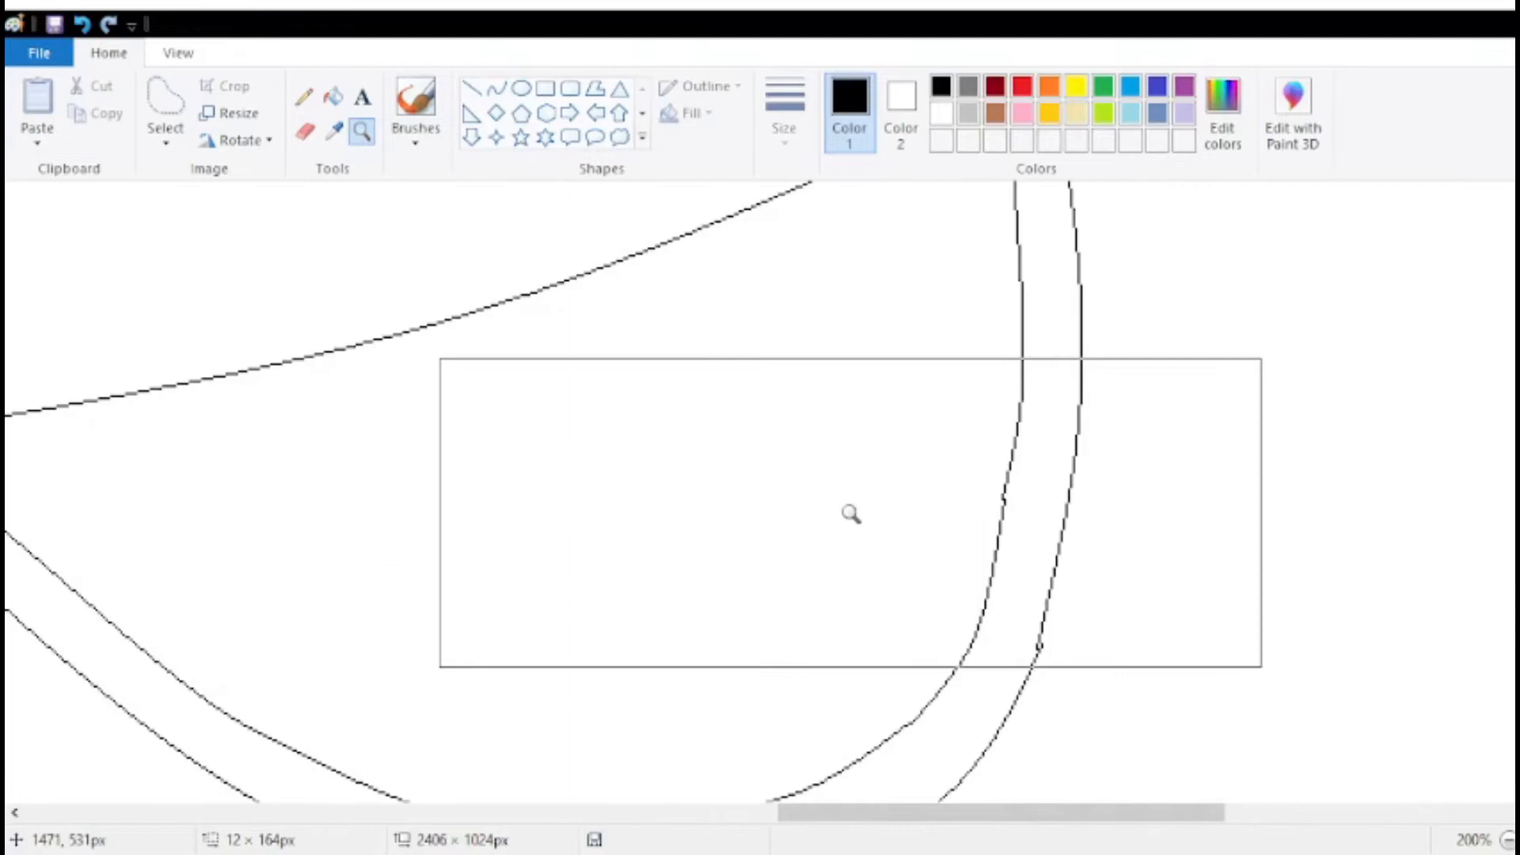
click(165, 99)
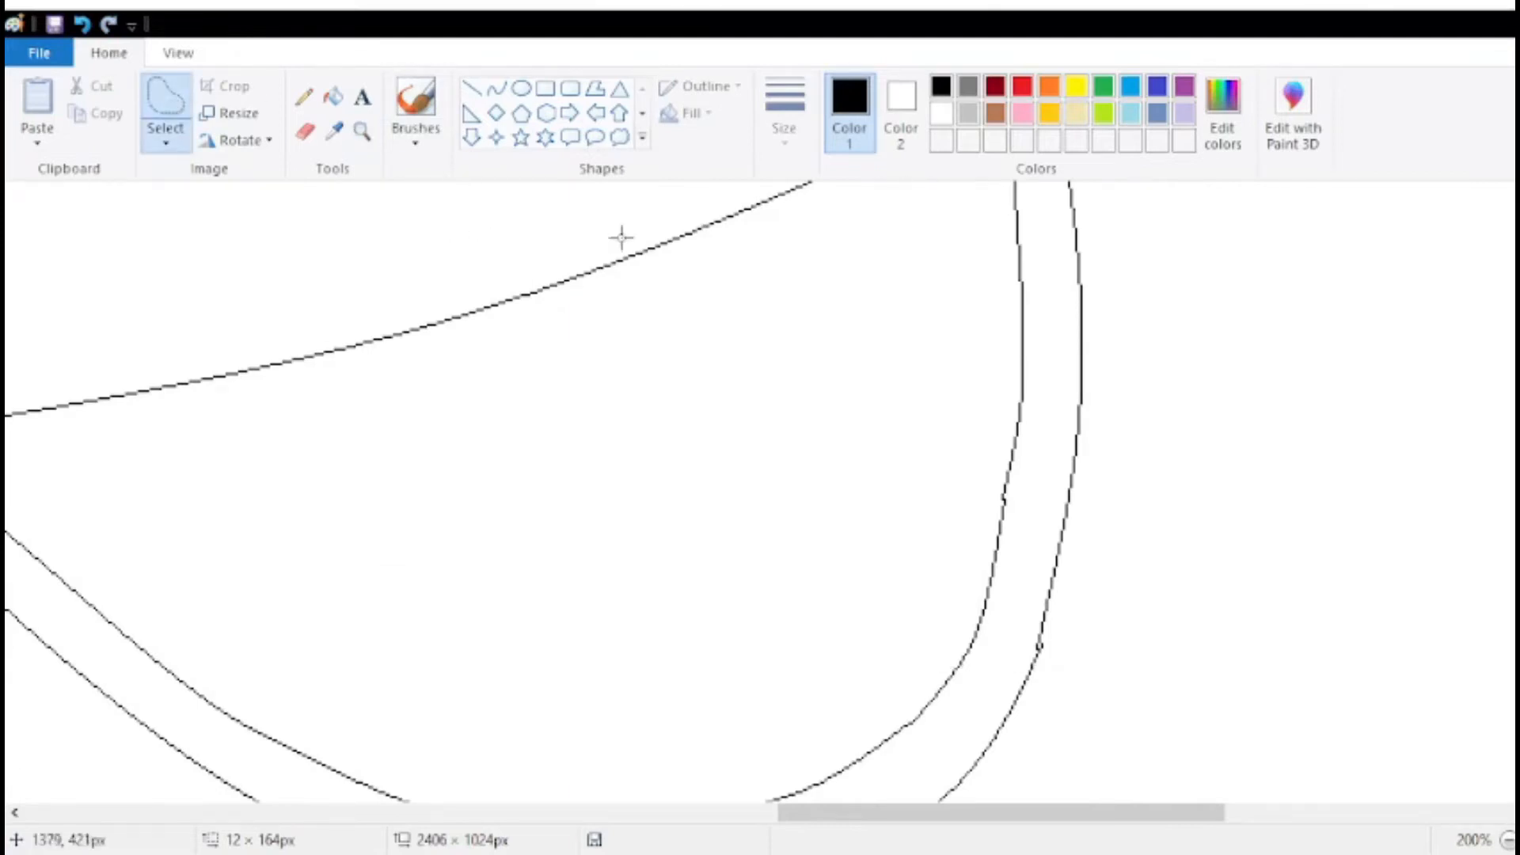
mouse_move(1100, 418)
mouse_down()
mouse_move(1073, 404)
mouse_move(1051, 459)
mouse_move(1033, 650)
mouse_move(1075, 570)
mouse_move(1095, 413)
mouse_up()
drag(1074, 484, 1079, 485)
click(1252, 492)
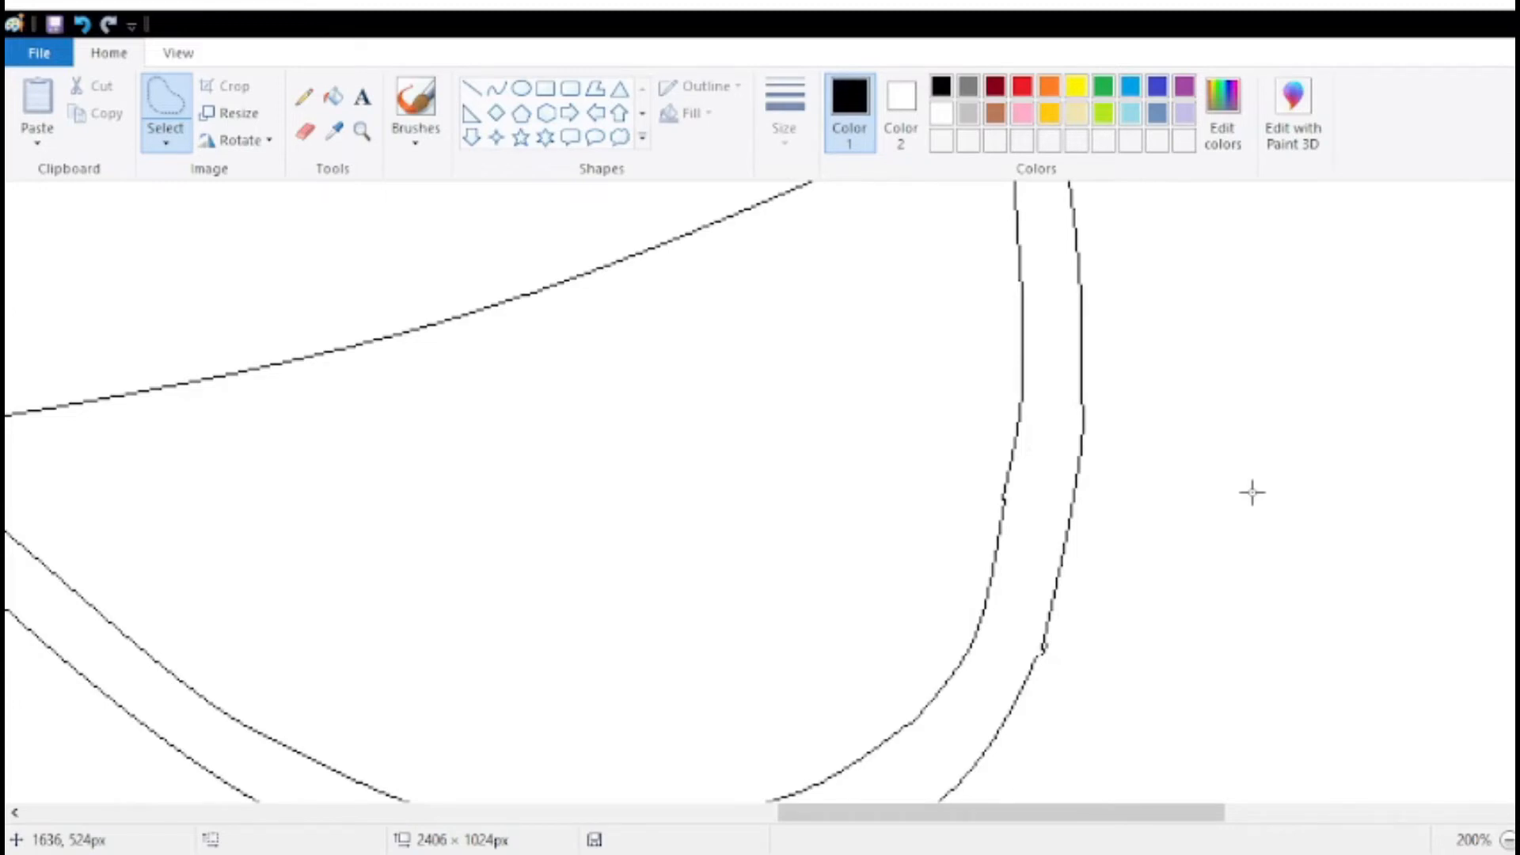
Erase the rough joint at the lower end of the shifted right-edge segment and redraw it using the Pencil.
scroll(1252, 492, down, 3)
click(362, 131)
click(828, 359)
click(536, 404)
click(305, 131)
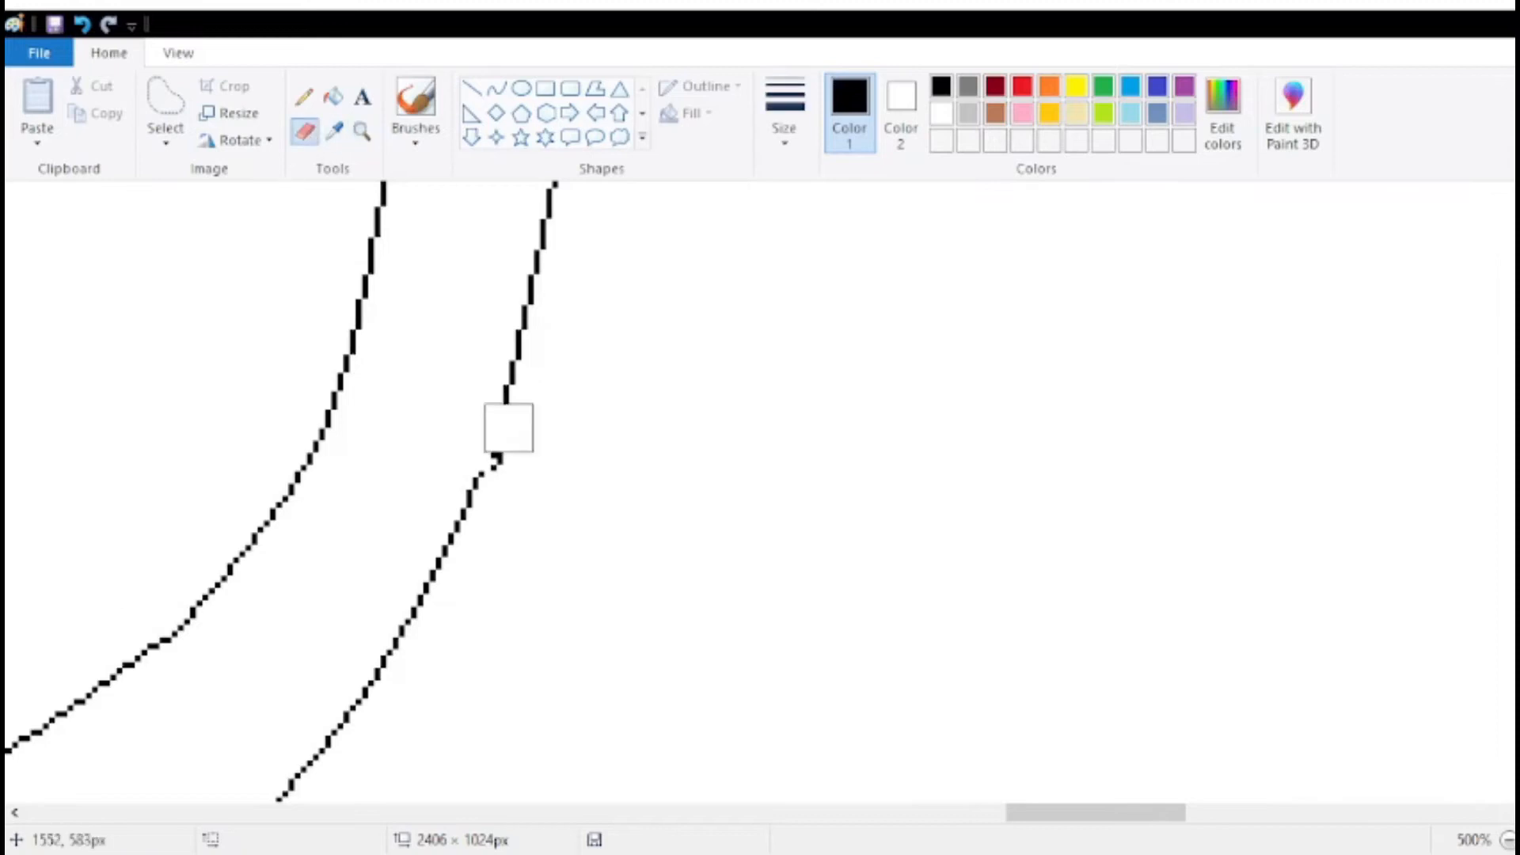
drag(522, 444, 490, 469)
click(308, 98)
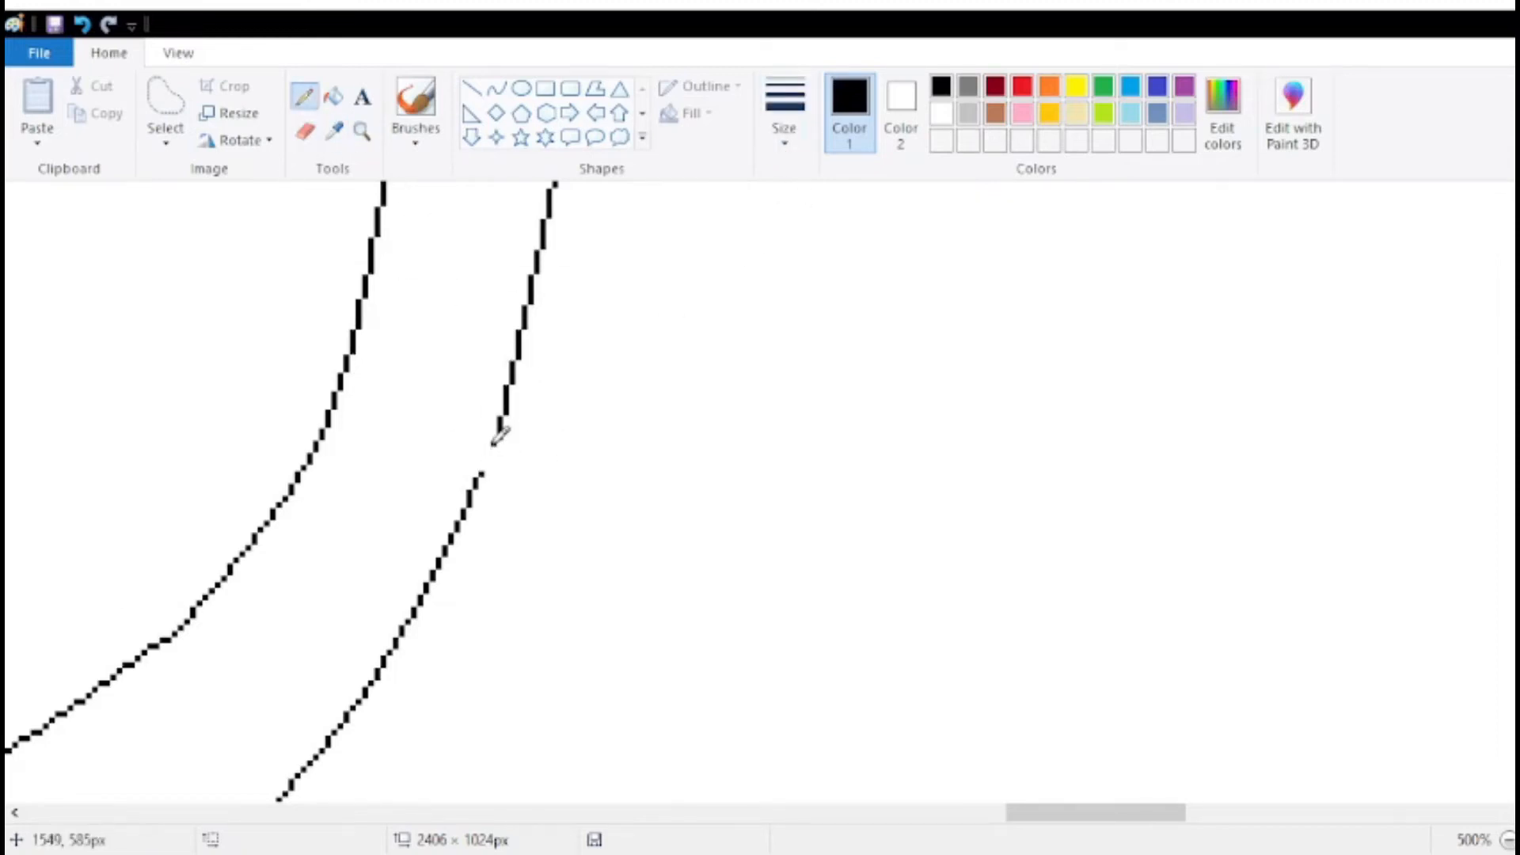
Erase the small protruding bit at the upper end of the shifted segment on the wedge's right edge.
scroll(481, 467, up, 5)
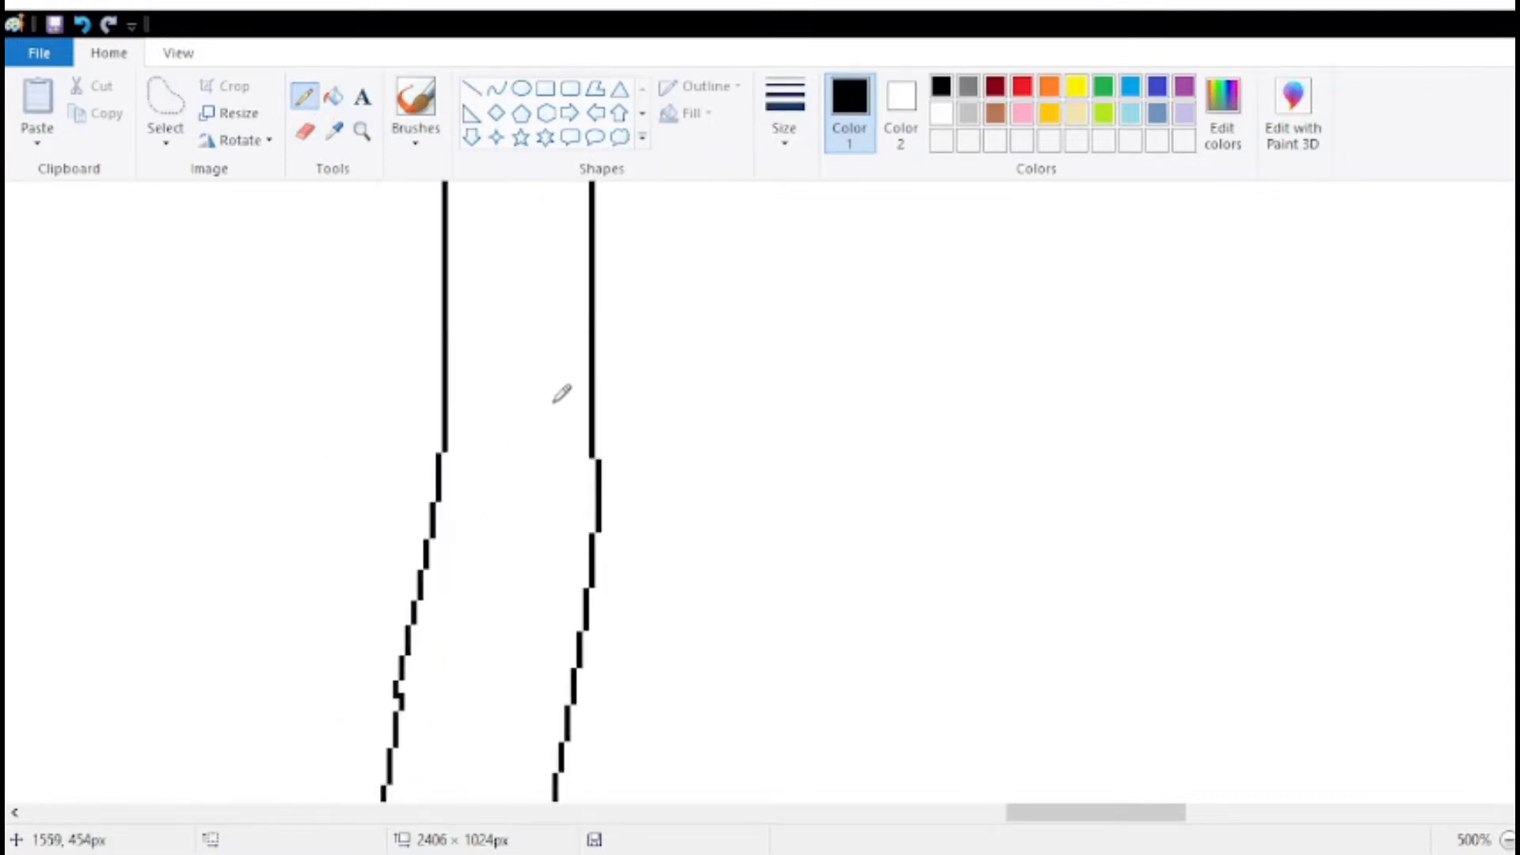
click(362, 130)
right_click(482, 513)
right_click(496, 513)
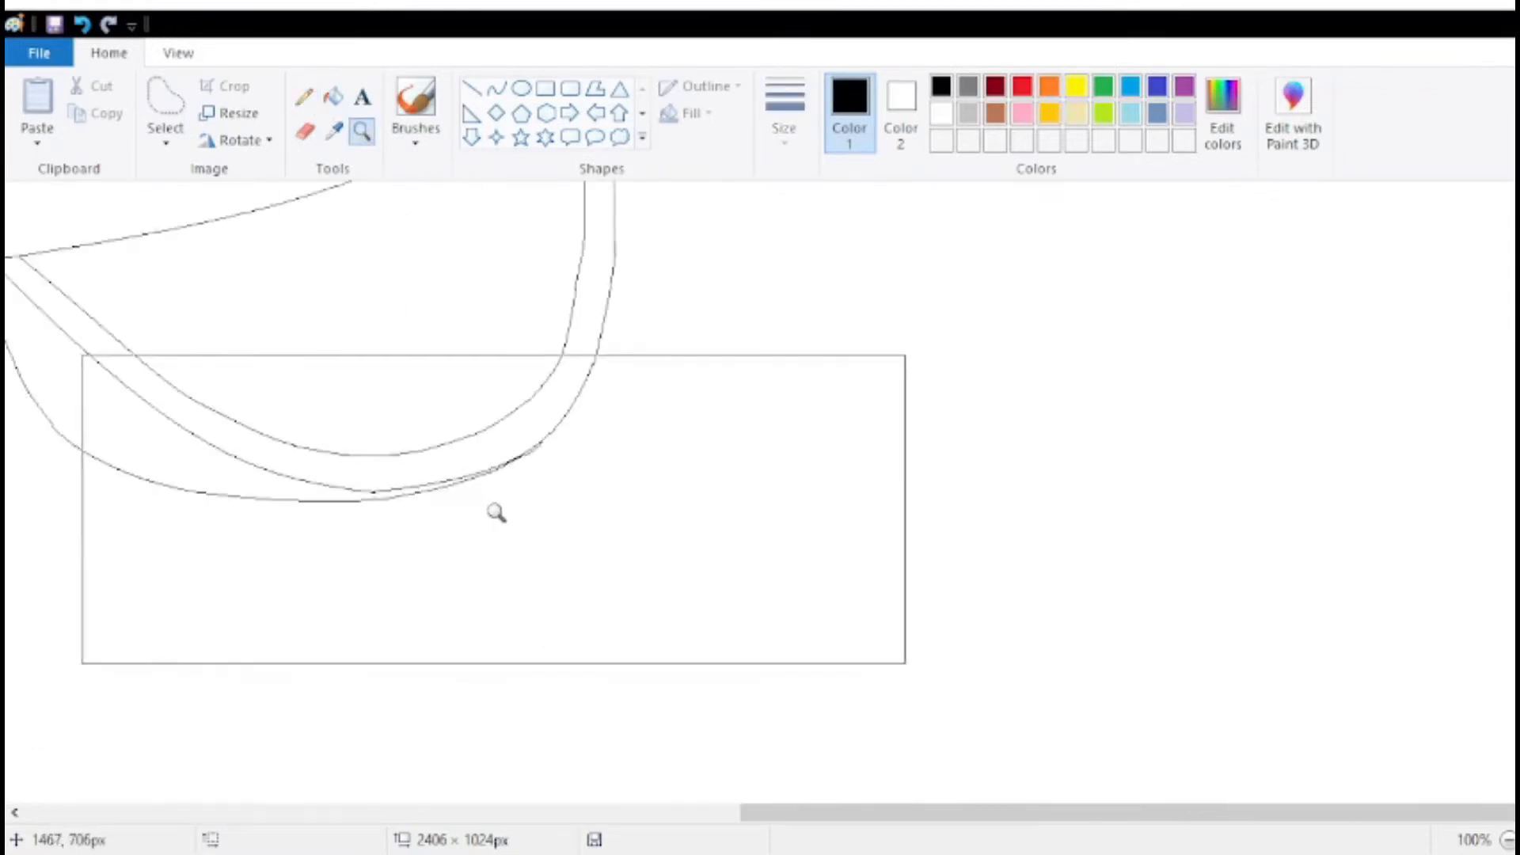
click(507, 501)
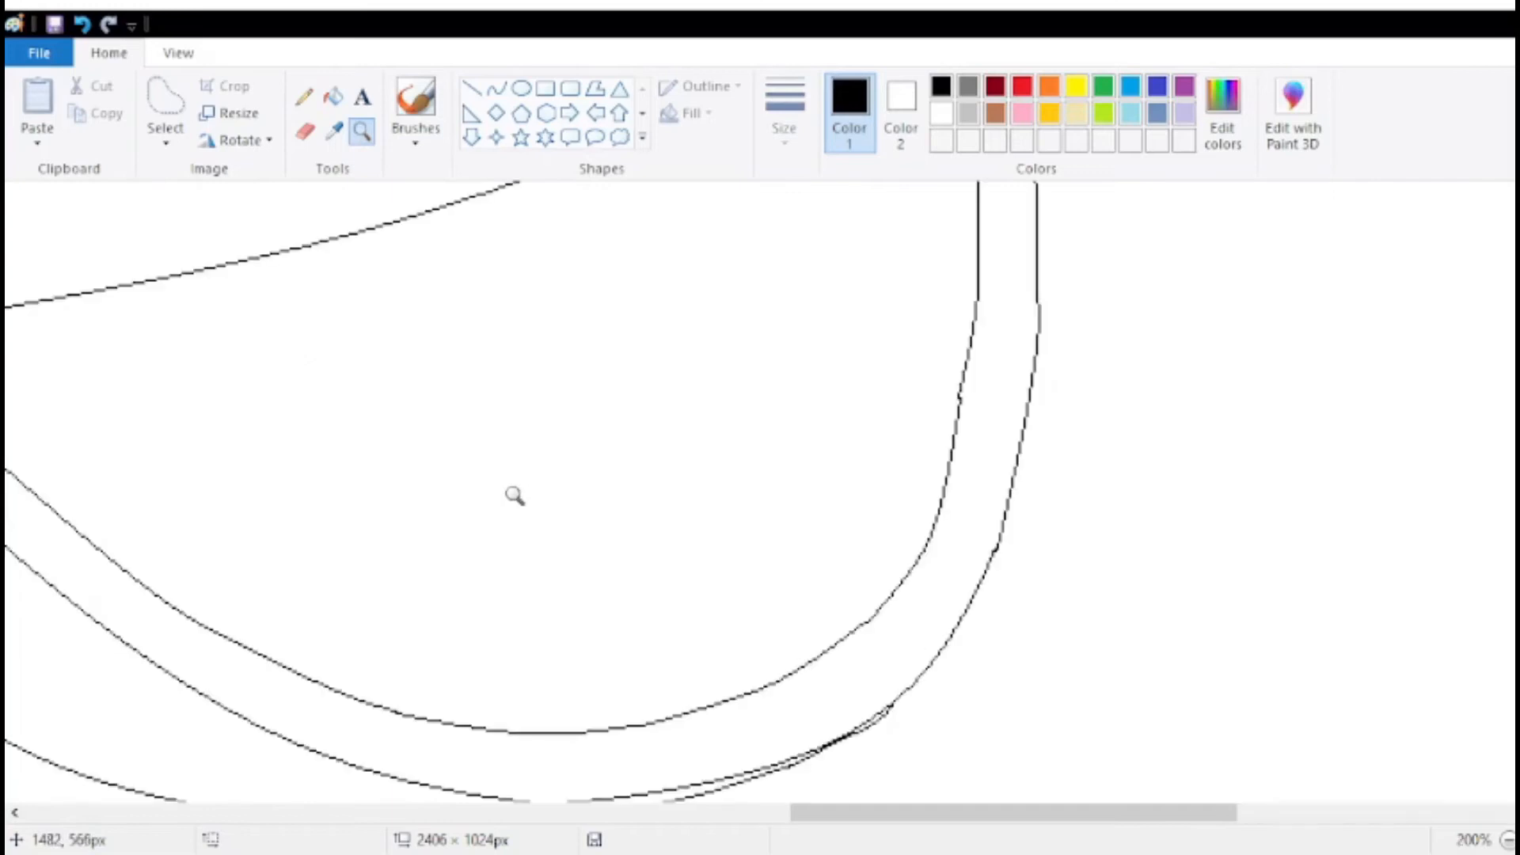
click(815, 491)
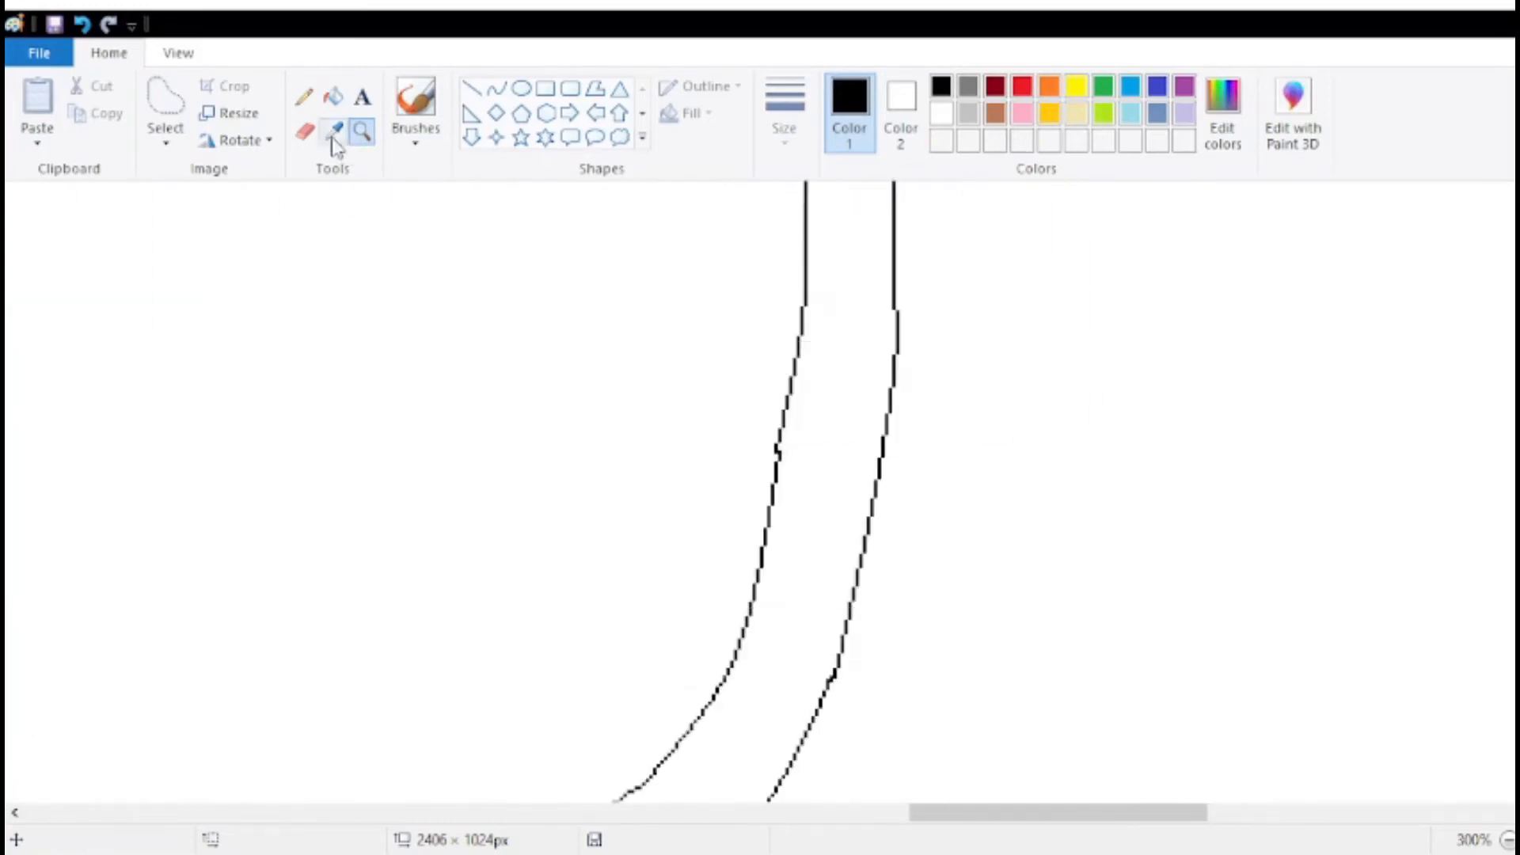
click(305, 131)
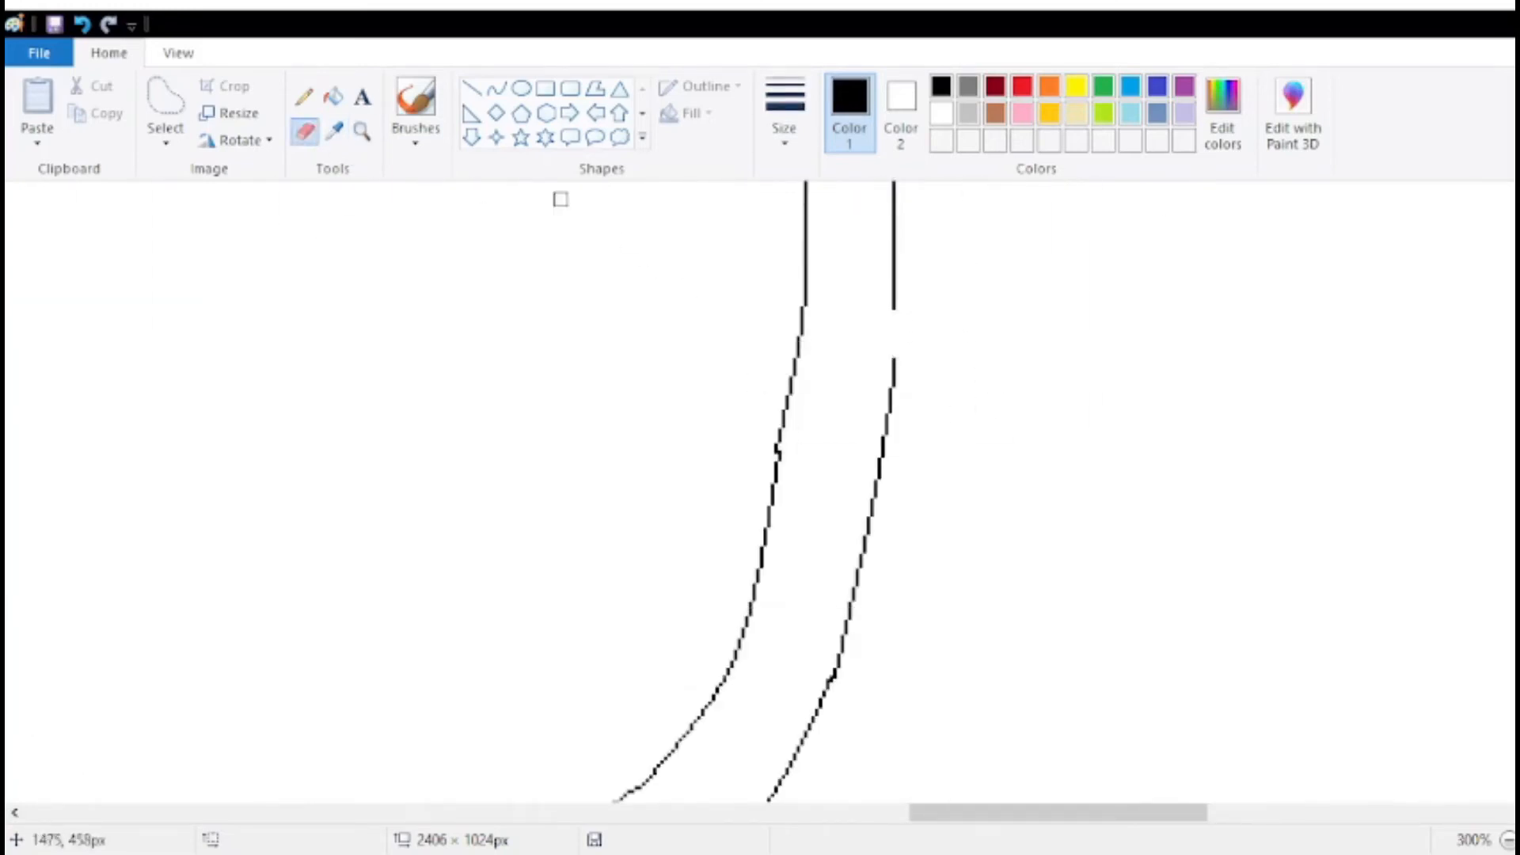
click(496, 88)
drag(891, 311, 894, 332)
click(857, 303)
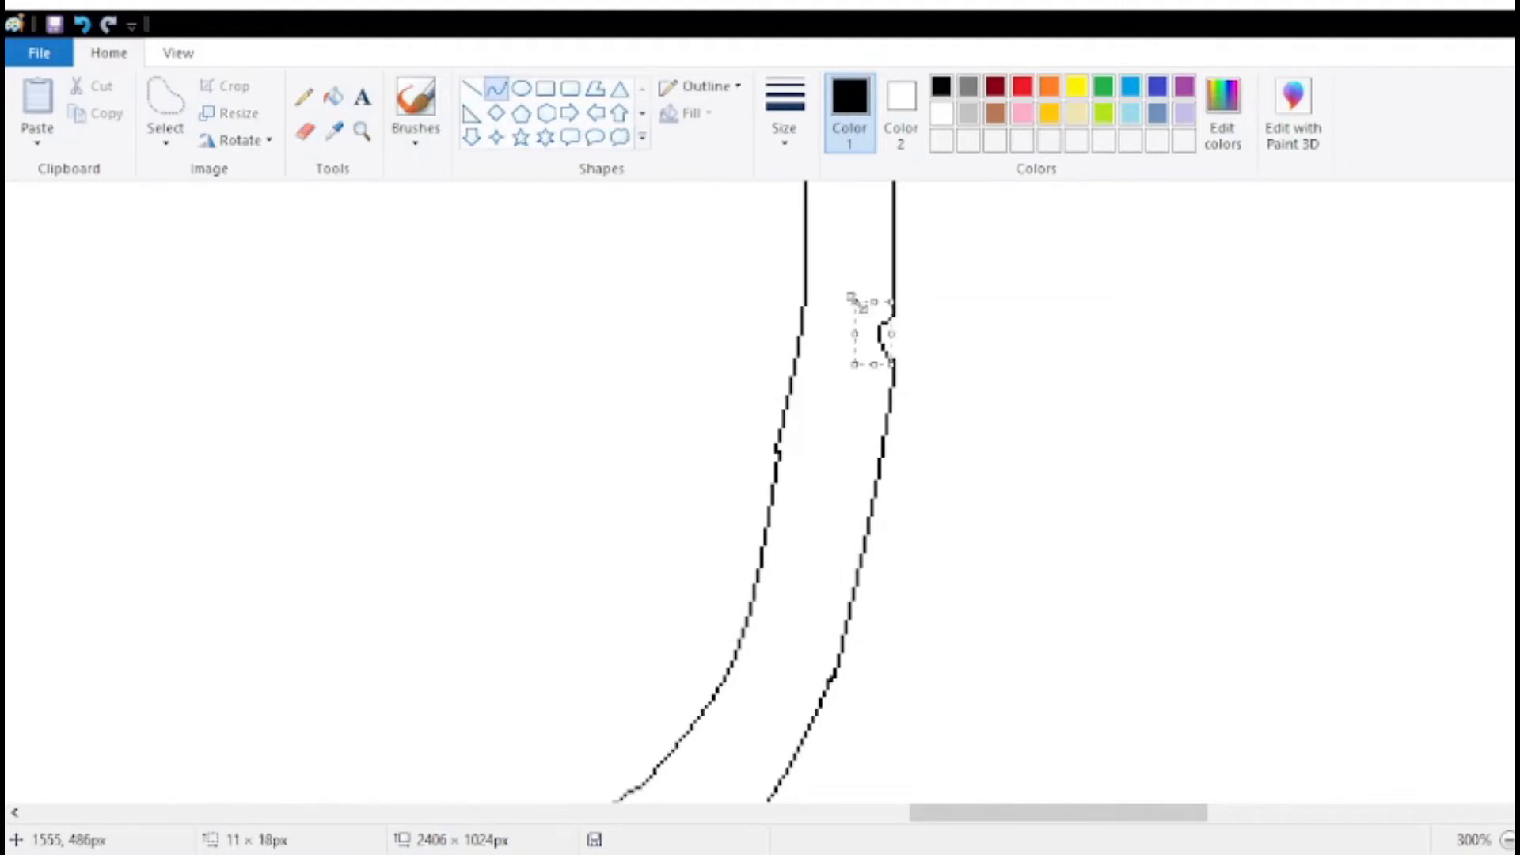
key(Escape)
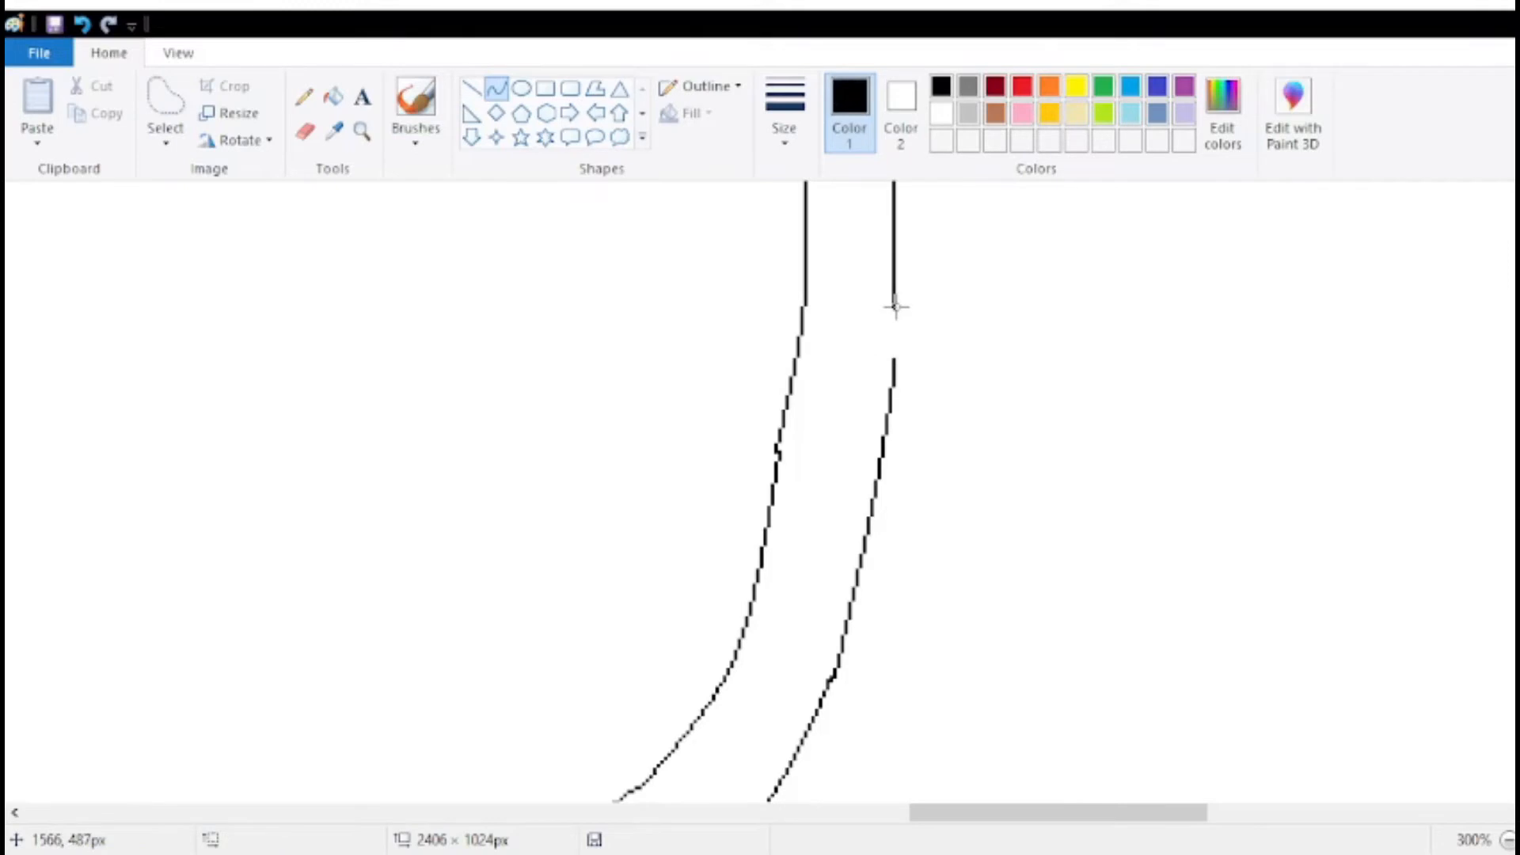
Bridge the gap in the wedge's right edge with a slightly bowed curve about 3 × 16 px.
drag(894, 307, 891, 358)
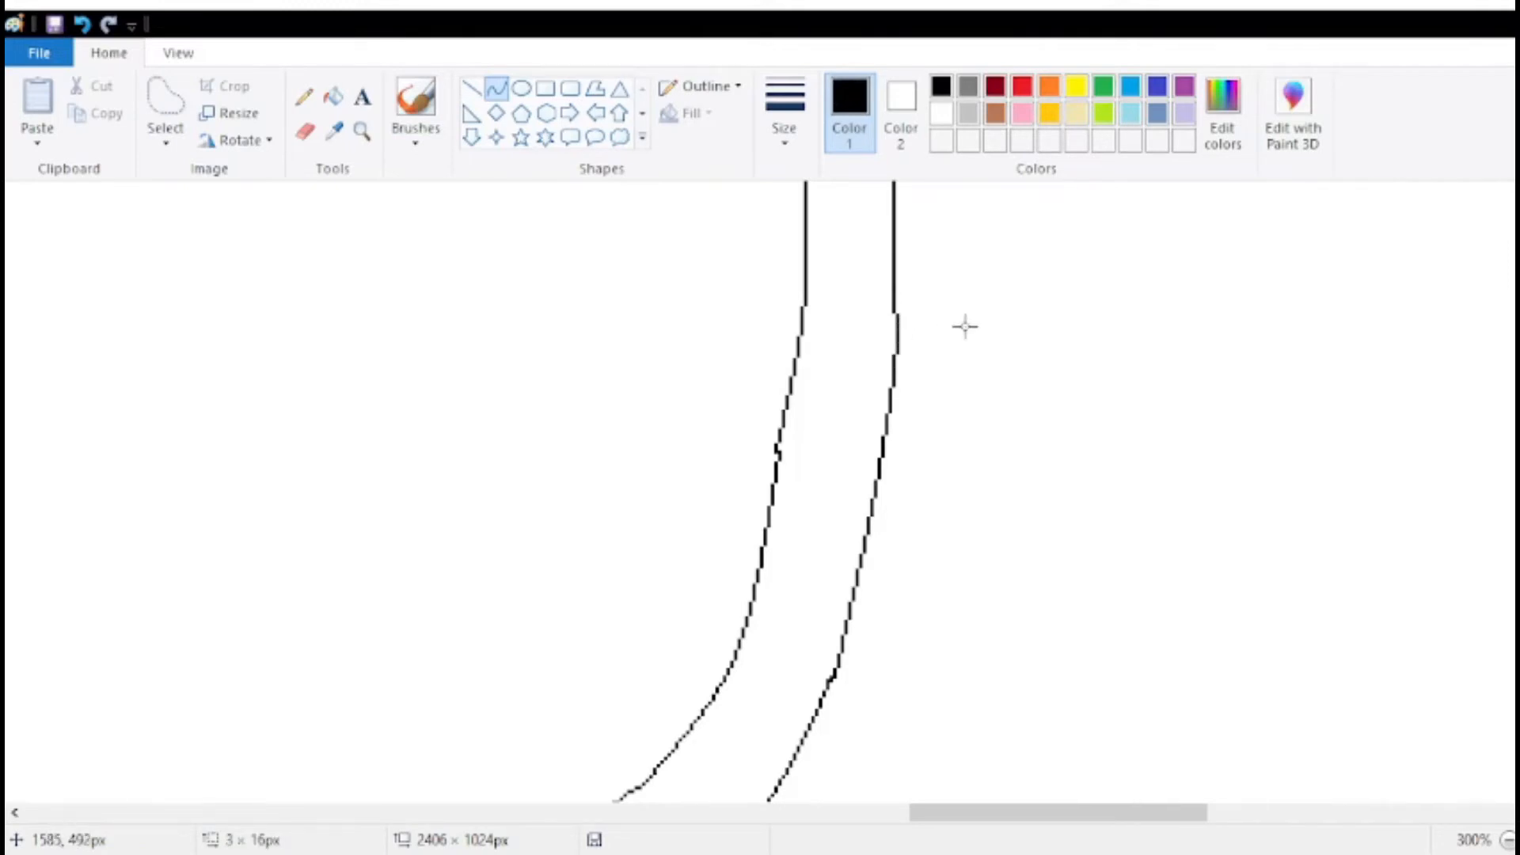
click(896, 335)
click(959, 323)
Nudge the bend of the inner line on the wedge's right side using a free-form selection.
click(306, 130)
click(165, 111)
mouse_move(830, 331)
mouse_down()
mouse_move(771, 309)
mouse_move(748, 426)
mouse_move(765, 451)
mouse_move(820, 431)
mouse_move(828, 360)
mouse_up()
click(581, 373)
click(631, 353)
Examine the wedge's right edge and inner line closely, and review the whole drawing for gaps in the outlines.
click(362, 132)
right_click(506, 344)
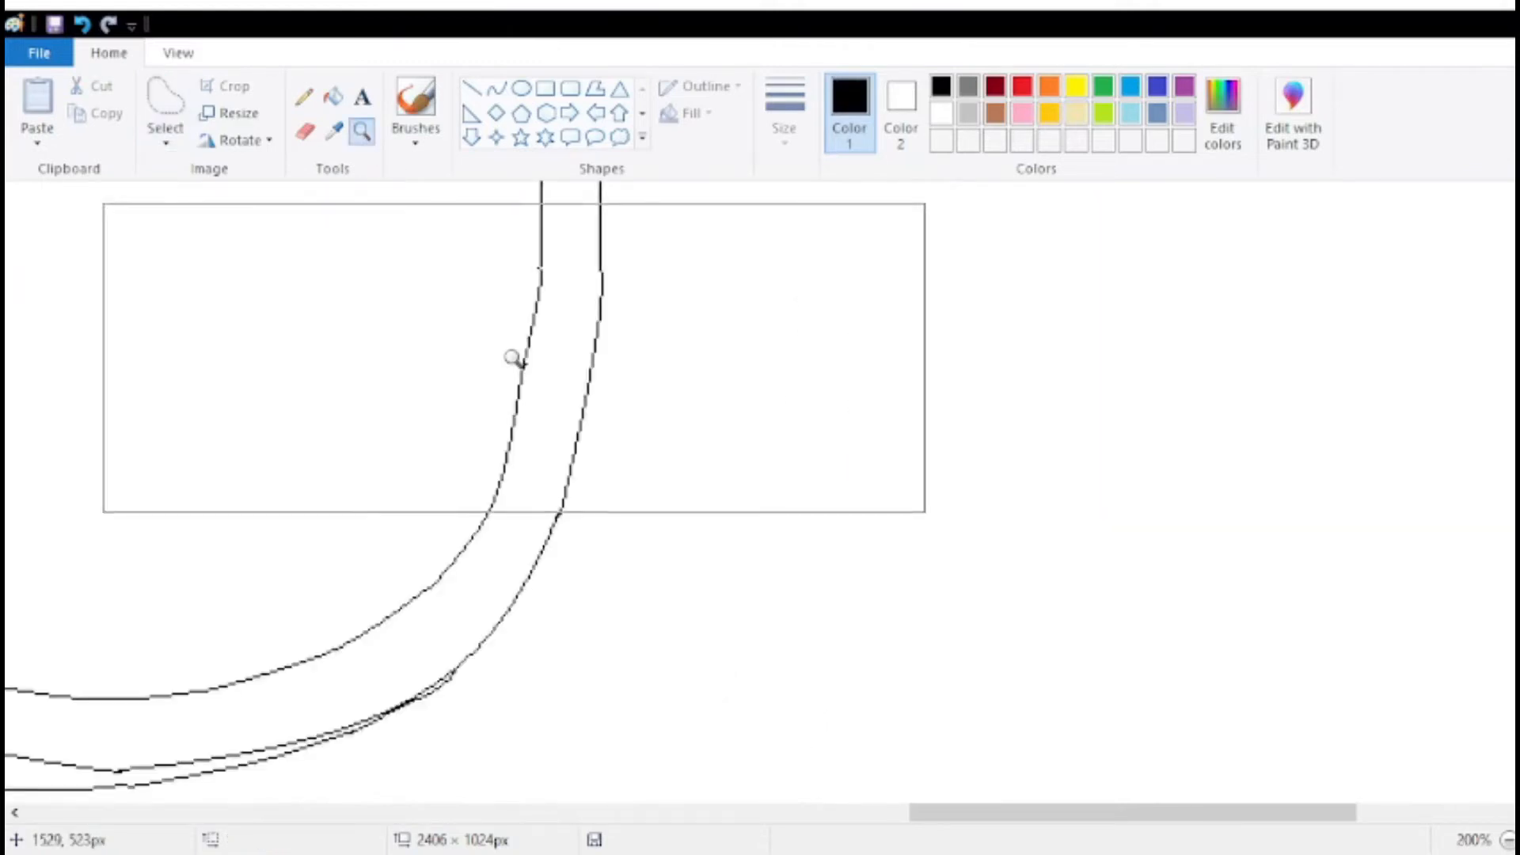
right_click(529, 360)
click(601, 381)
right_click(687, 432)
right_click(691, 452)
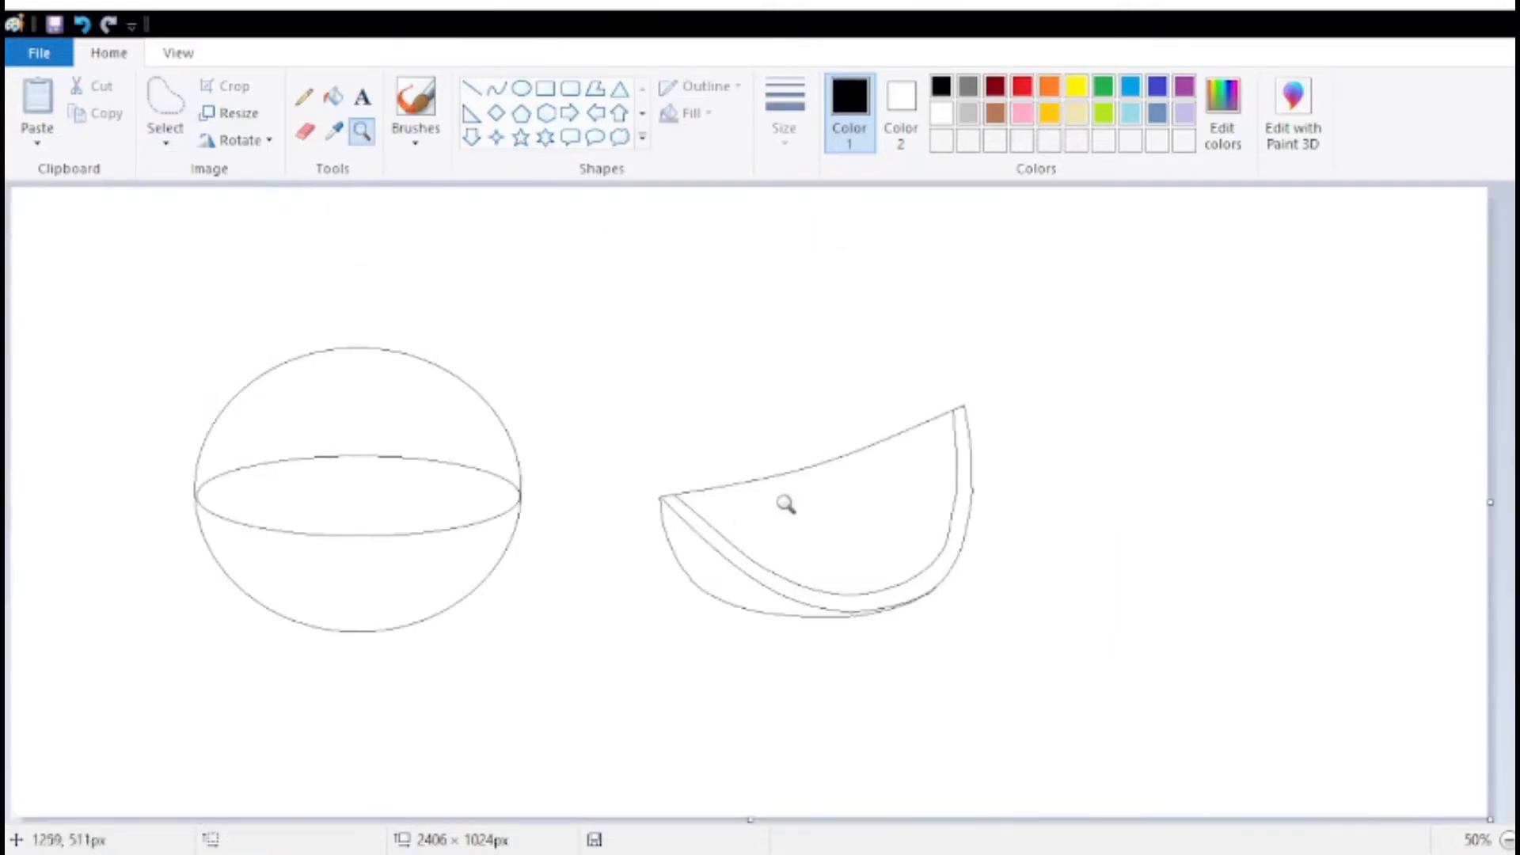
click(871, 486)
click(969, 495)
right_click(819, 531)
right_click(752, 525)
Fill the regions of the circle and its inner ellipse with black.
click(332, 96)
click(390, 367)
click(380, 467)
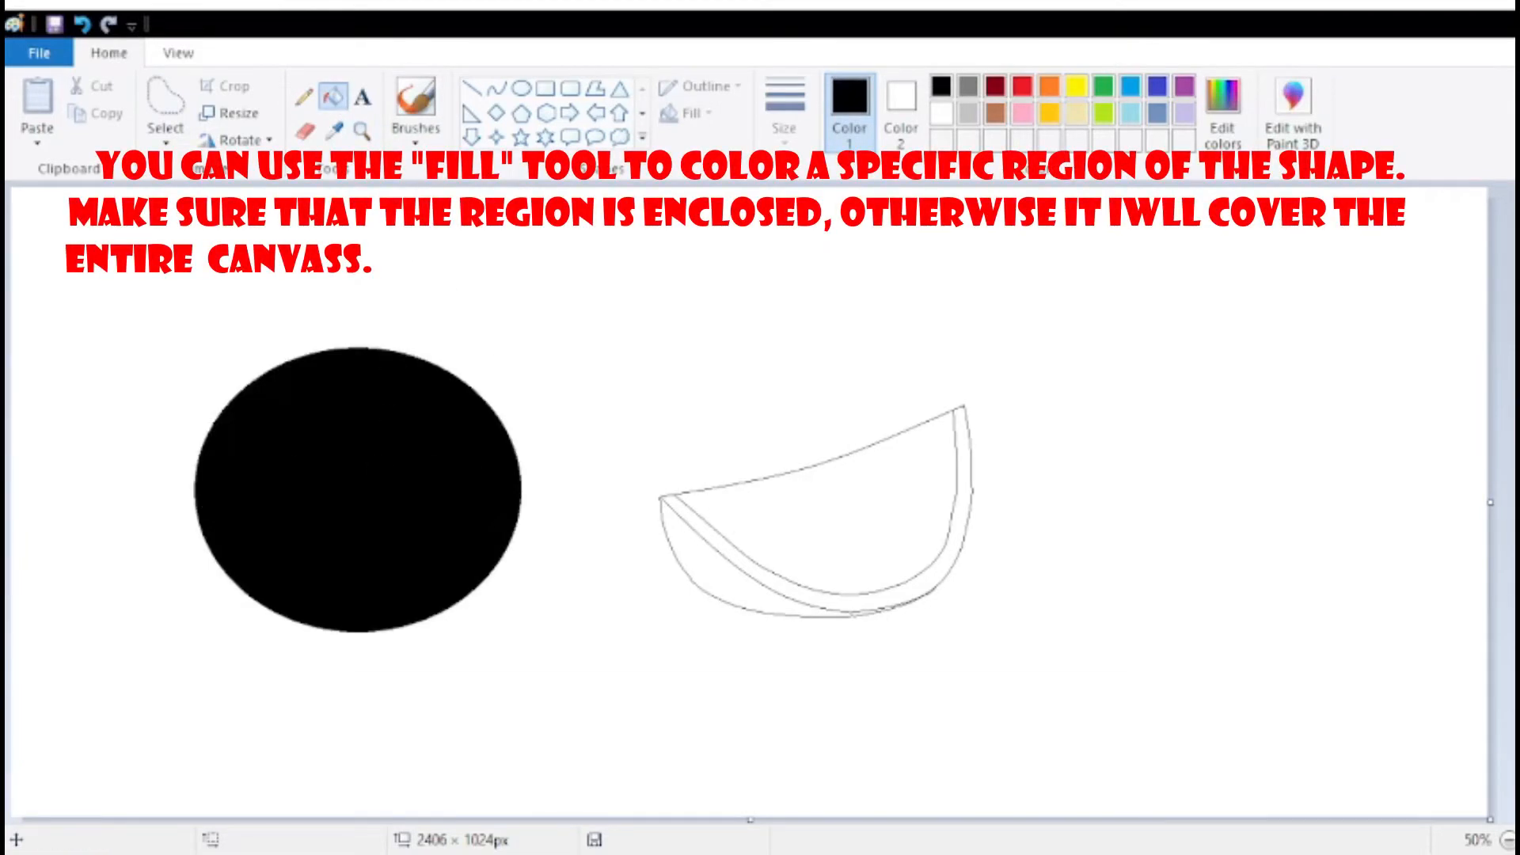
Recolor the solid black circle with a green fill.
click(1508, 839)
click(1519, 840)
click(1519, 840)
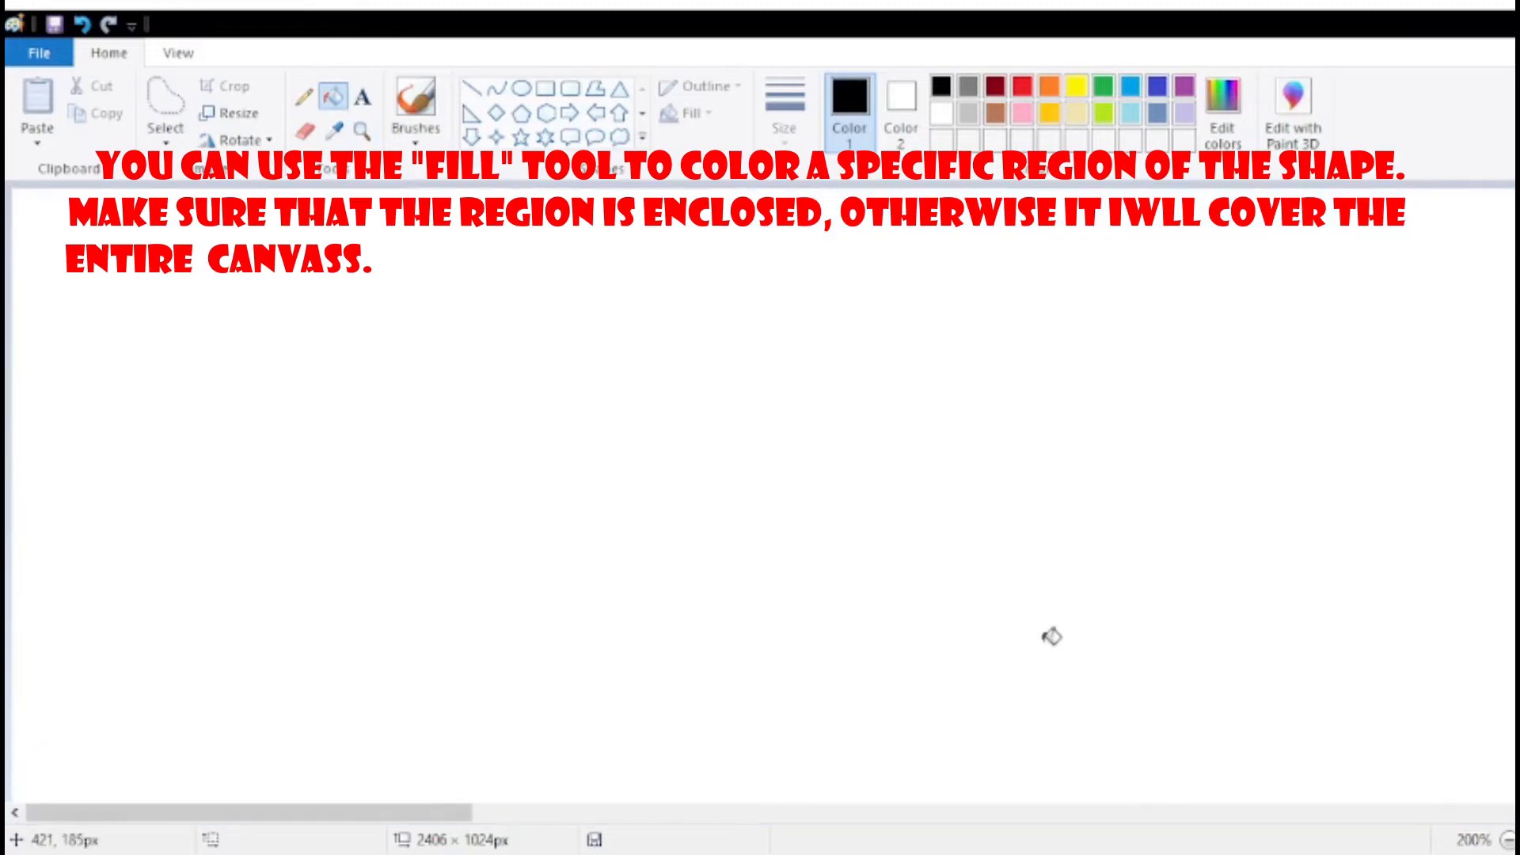
click(1509, 839)
click(1508, 840)
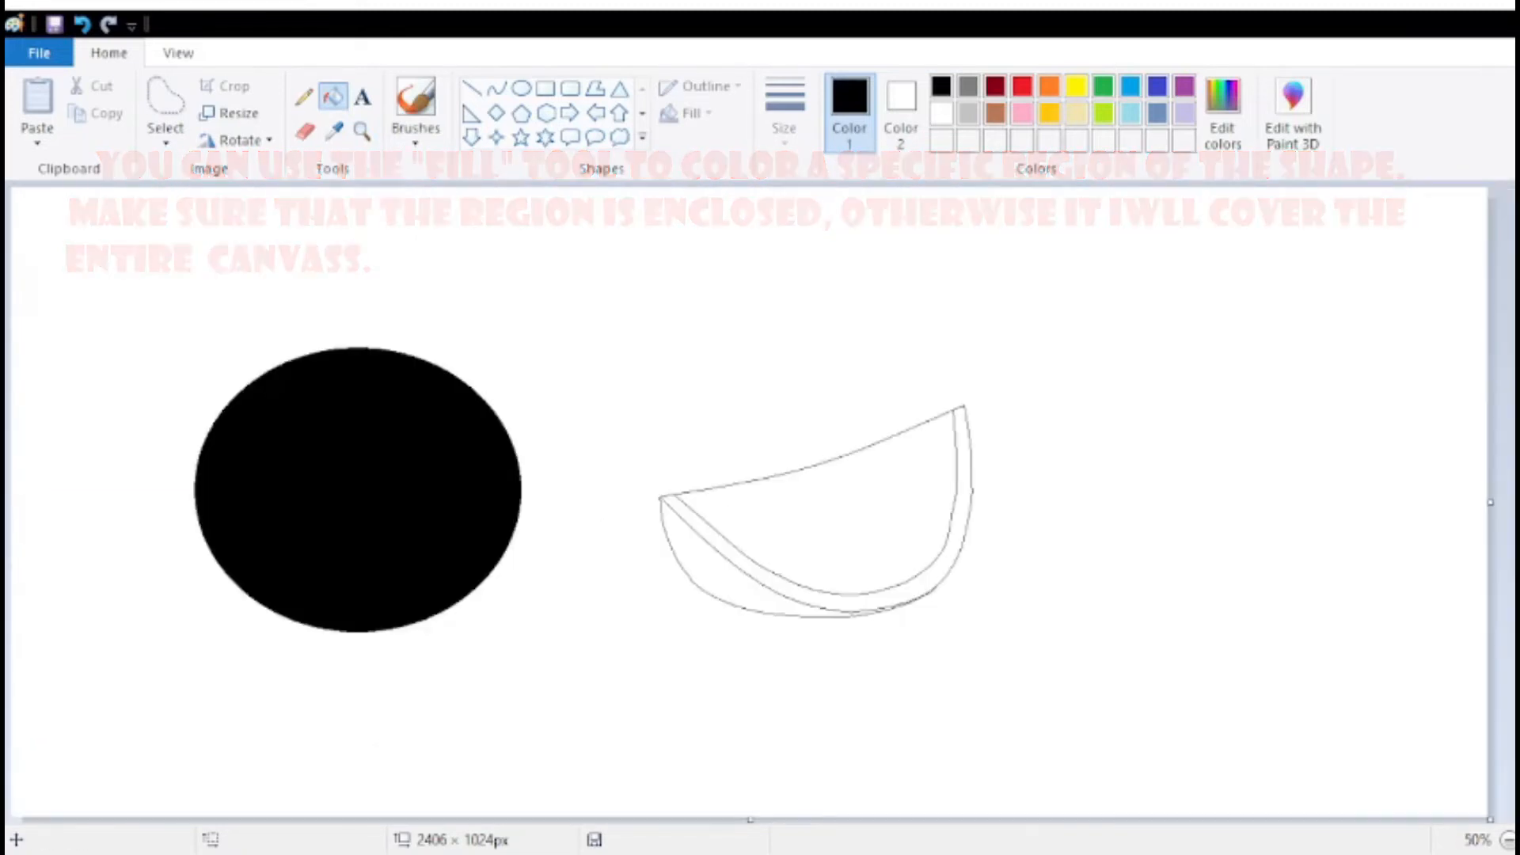
click(1103, 87)
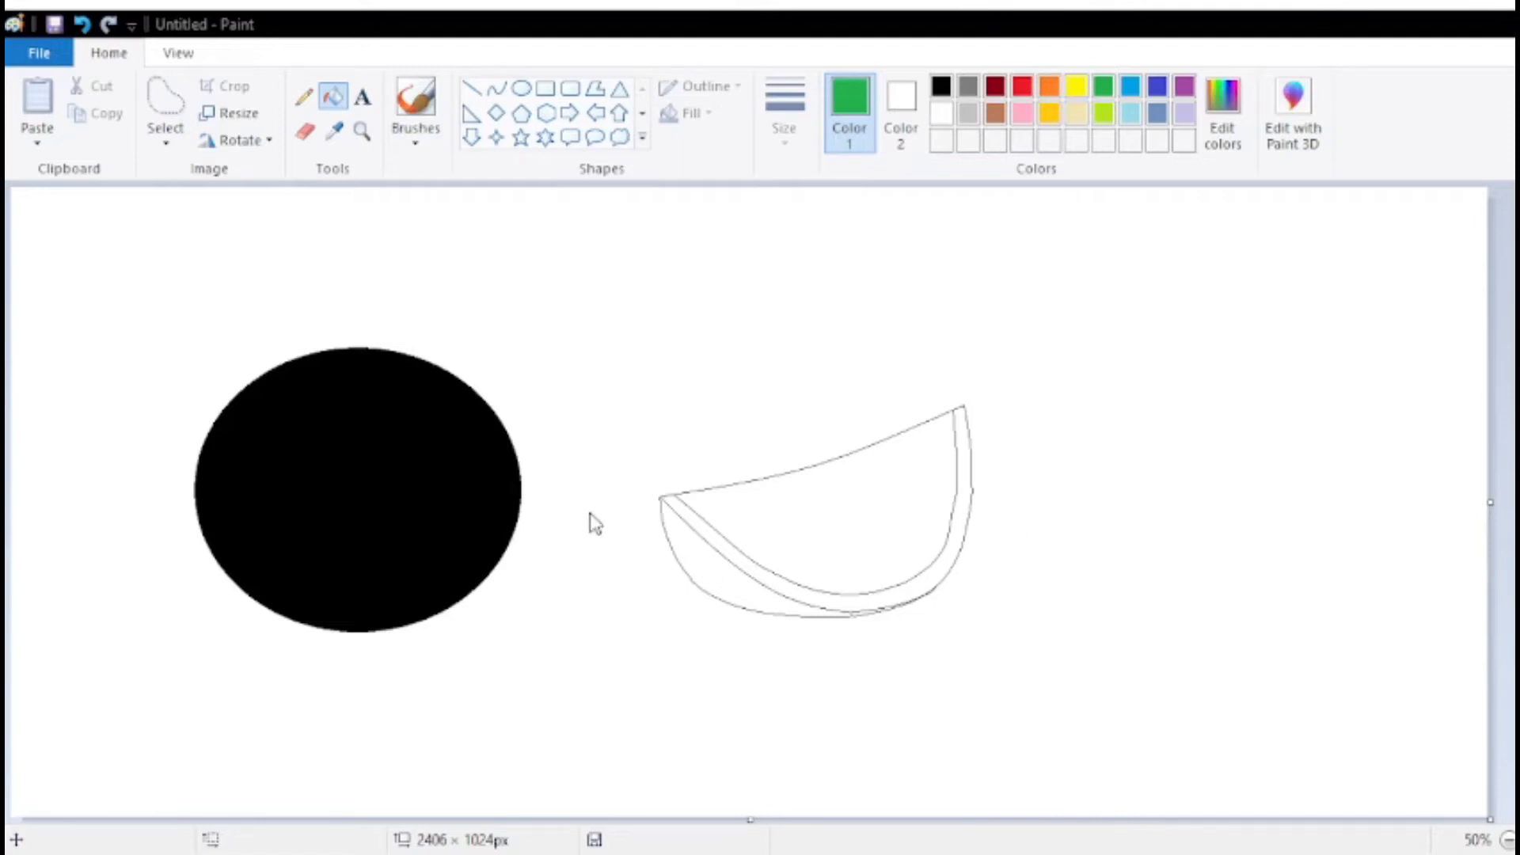
click(388, 427)
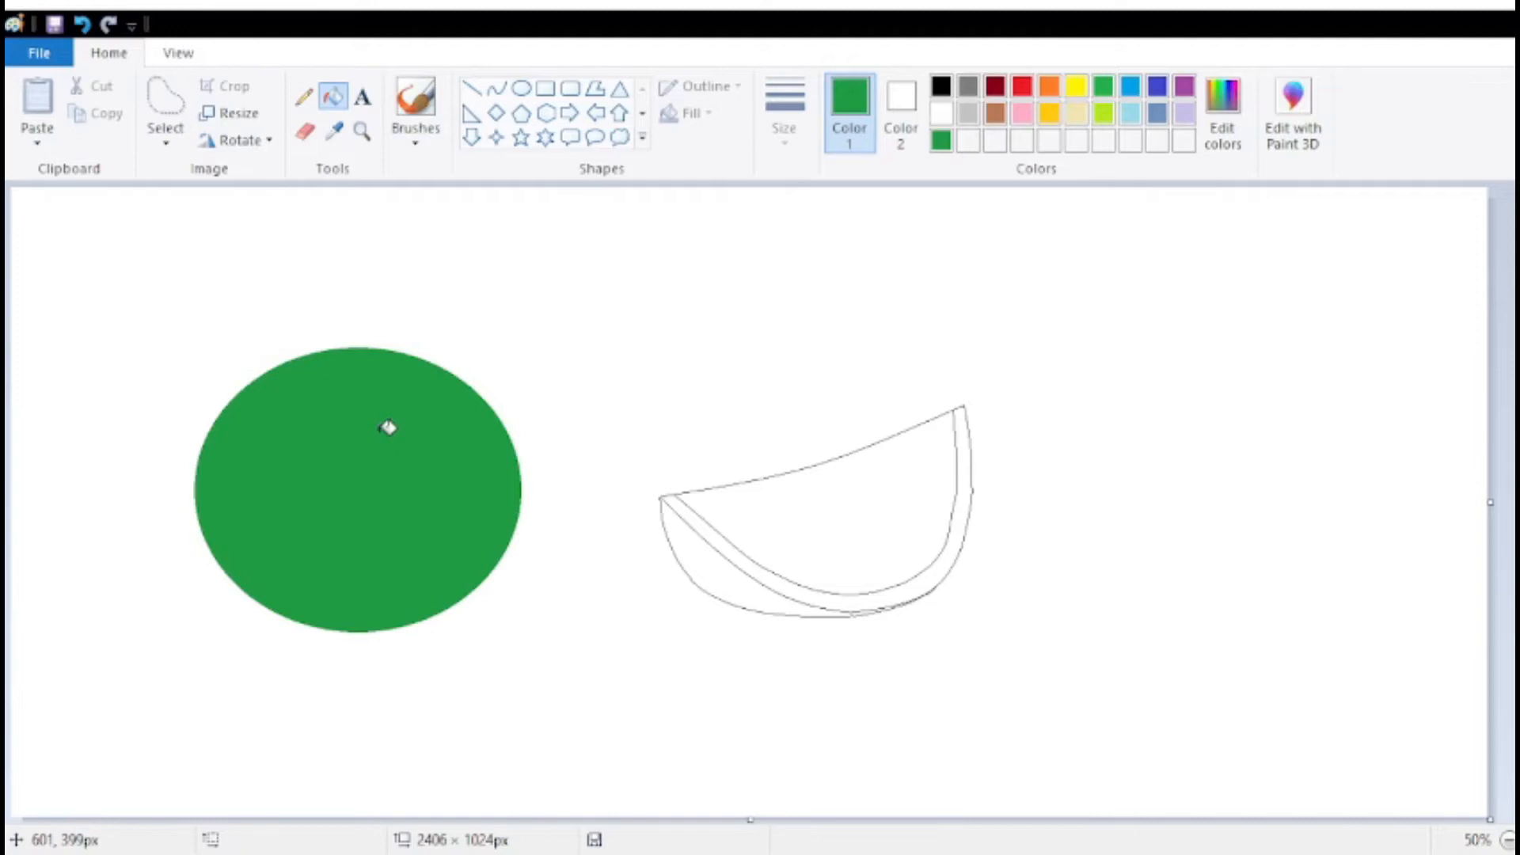
Try yellow brush strokes across the middle of the green circle and undo them.
click(303, 96)
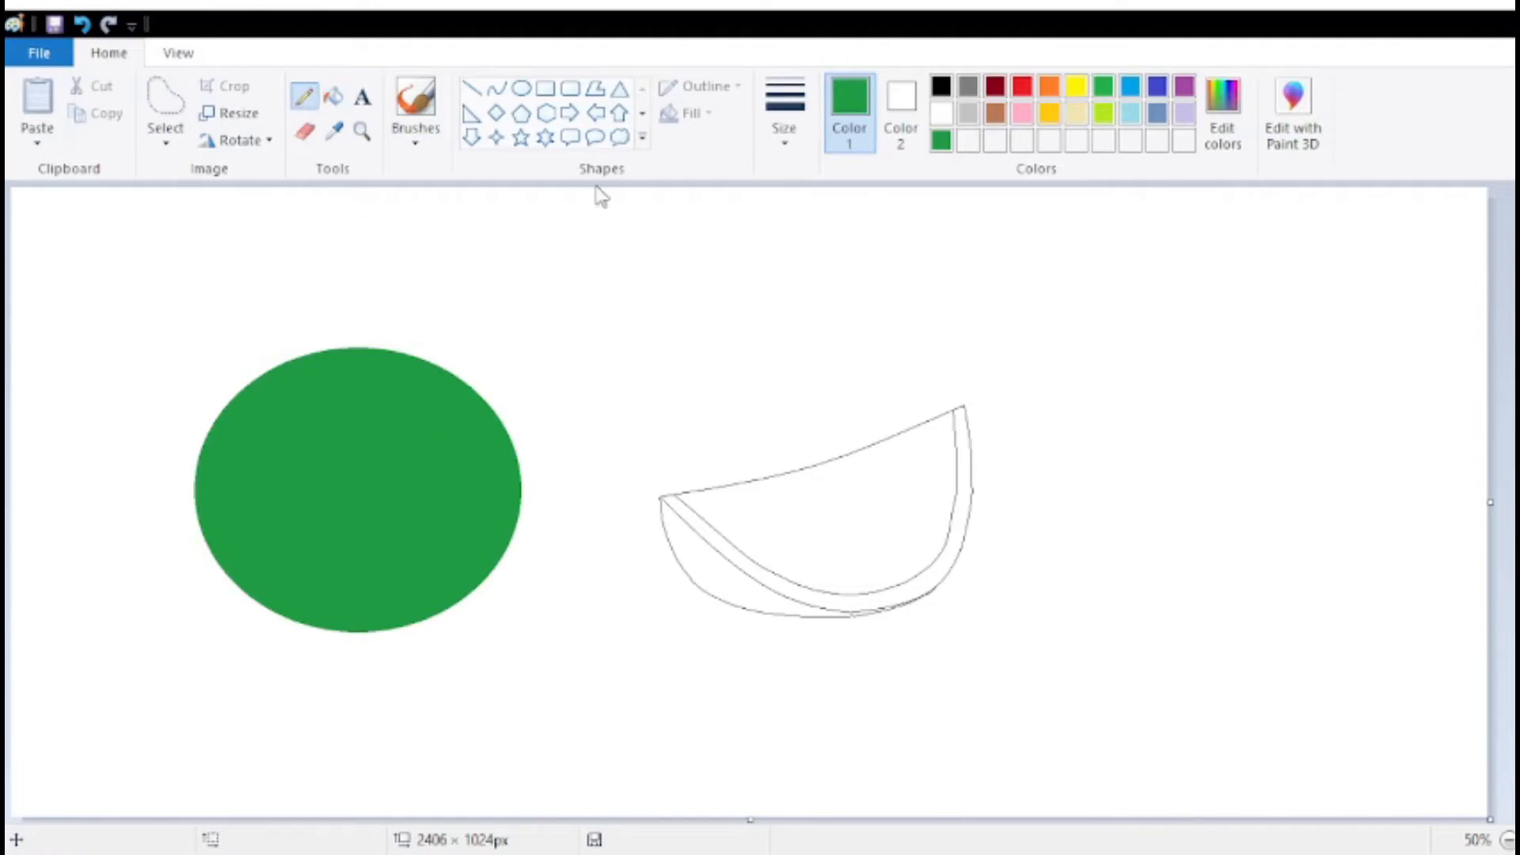
click(417, 110)
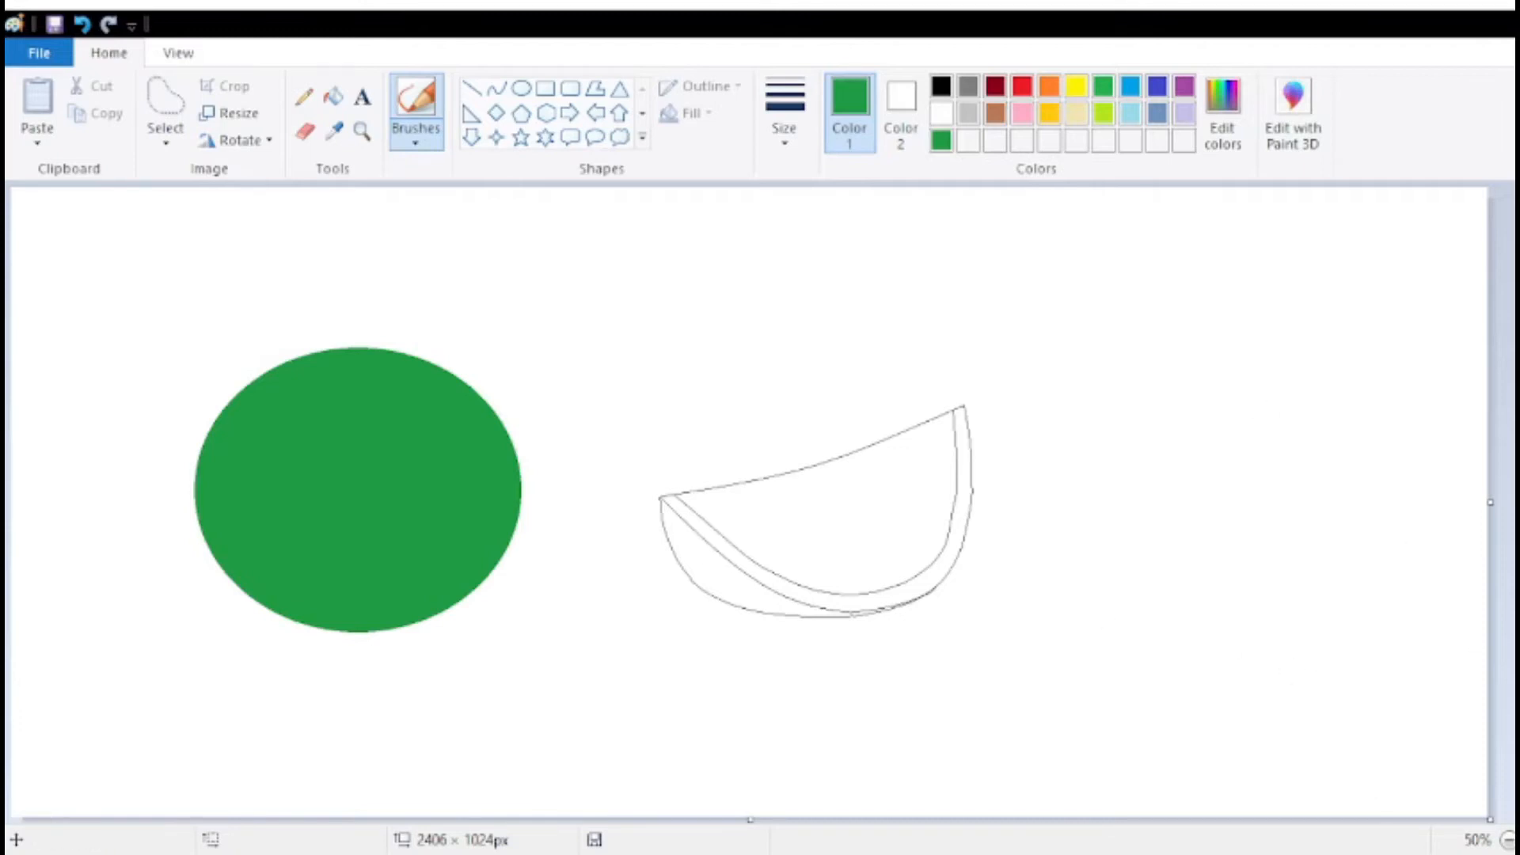
ctrl+scroll(1376, 699, up, 1)
scroll(1377, 698, down, 4)
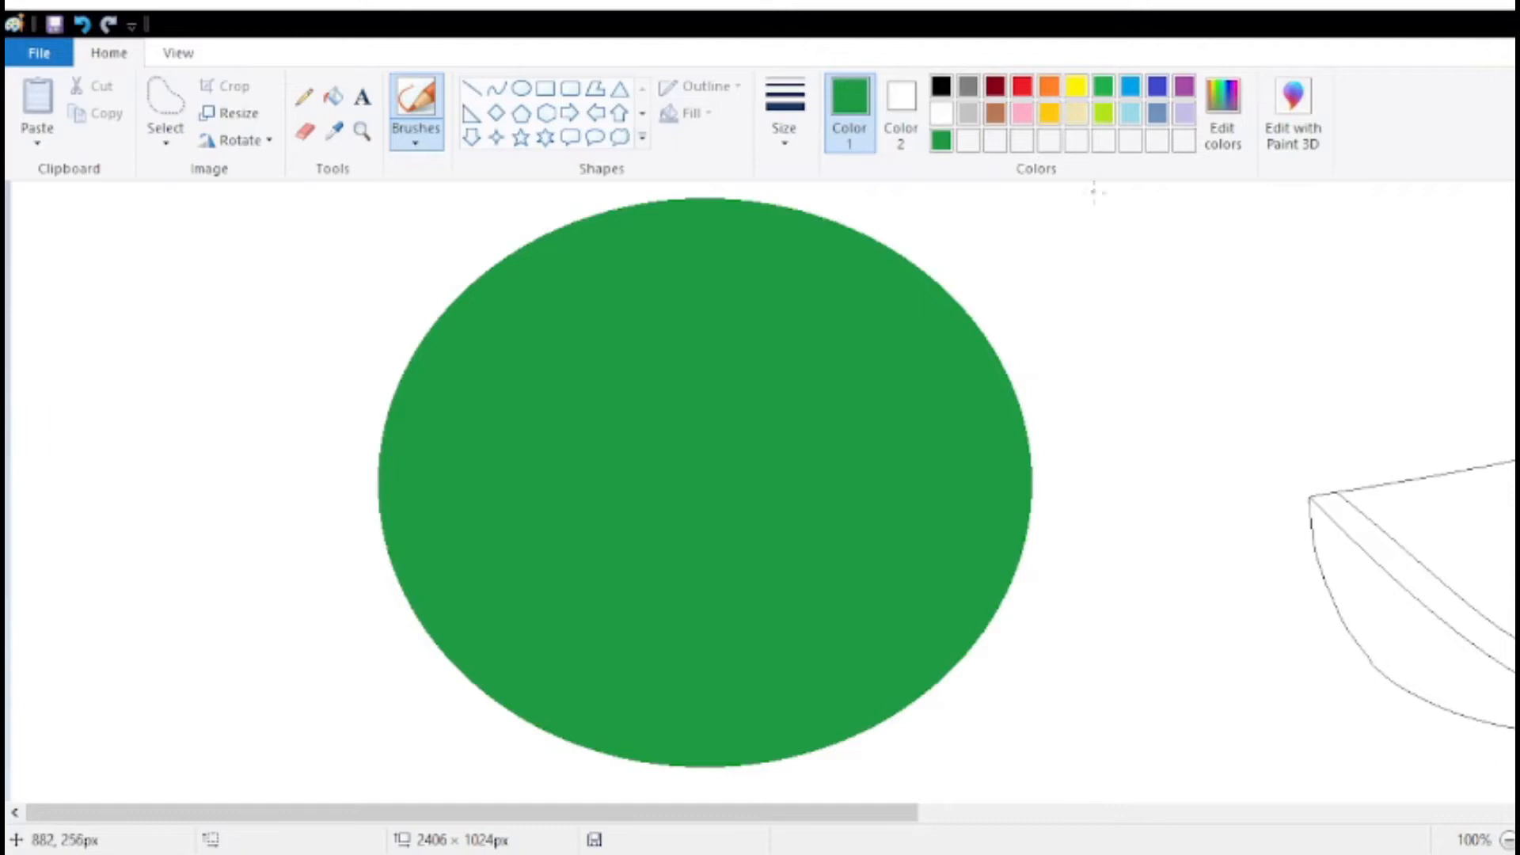
click(1076, 87)
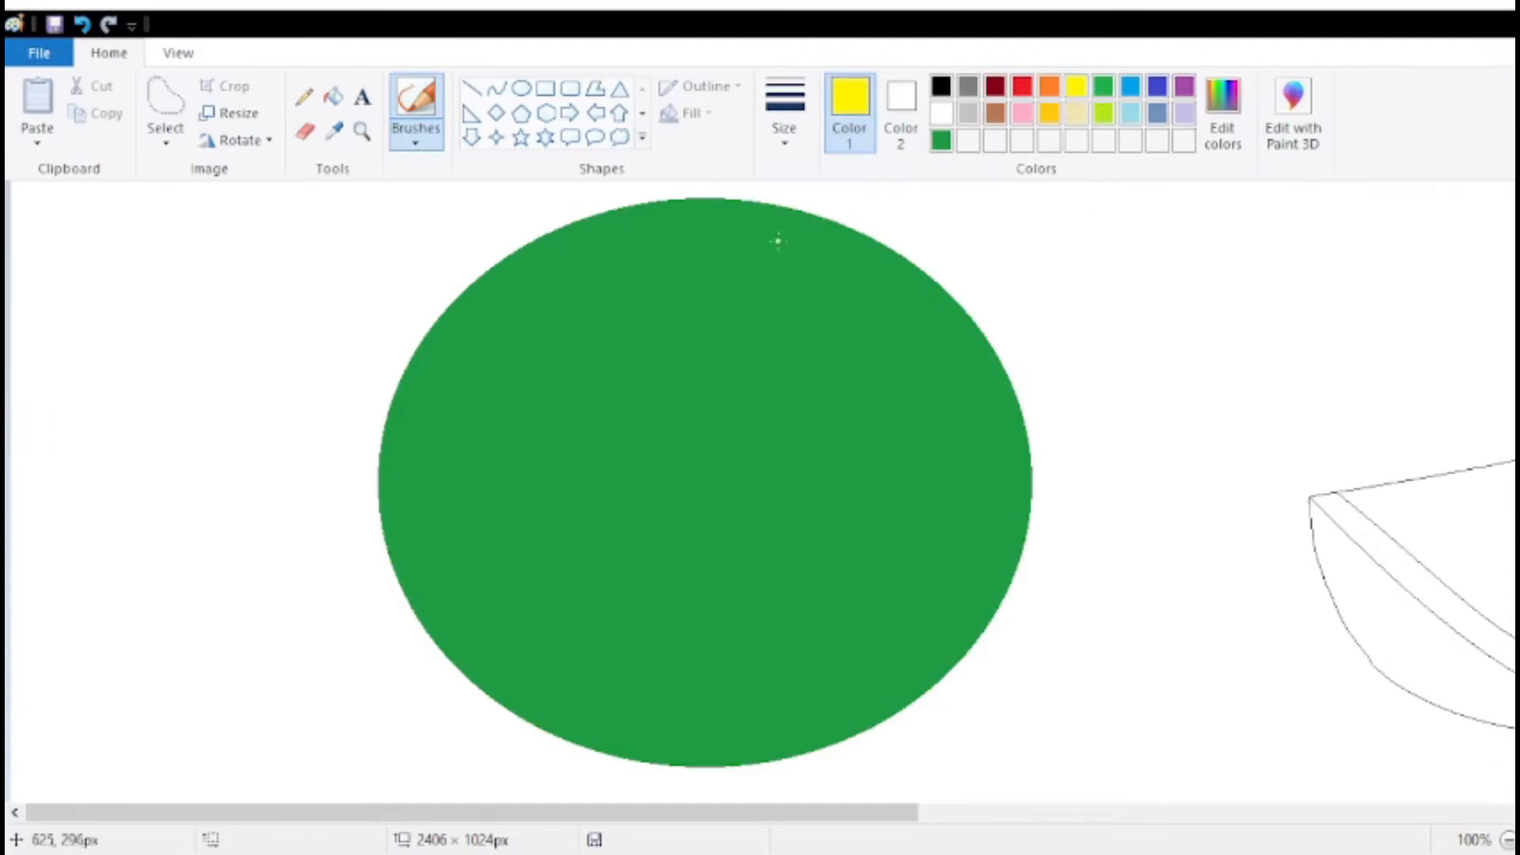
drag(453, 530, 954, 493)
key(ctrl+z)
key(ctrl+z)
key(ctrl+z)
key(ctrl+z)
key(ctrl+z)
key(ctrl+z)
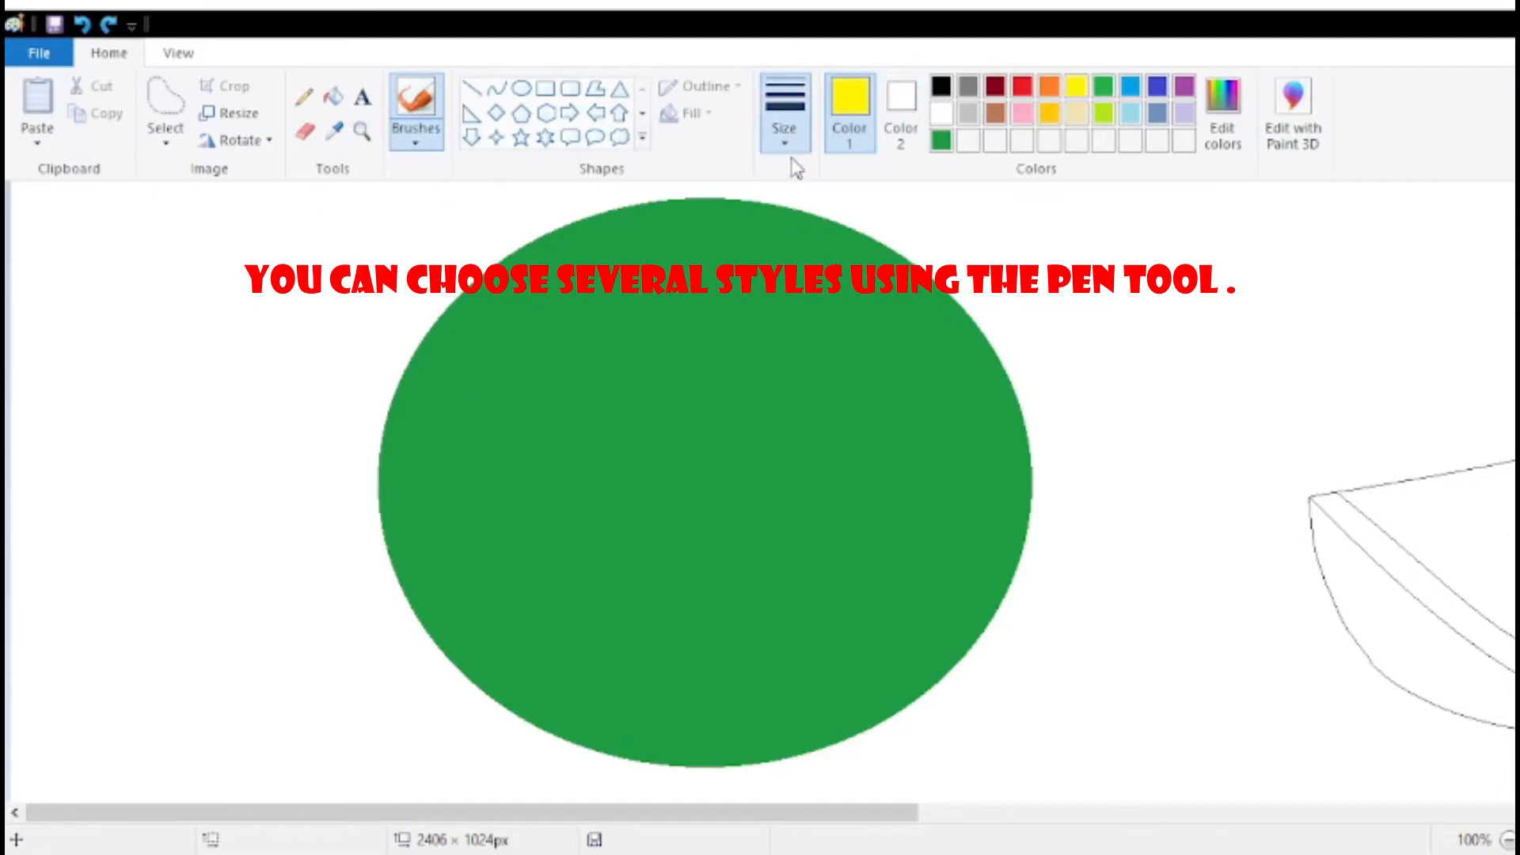
drag(398, 515, 662, 504)
key(ctrl+z)
key(ctrl+z)
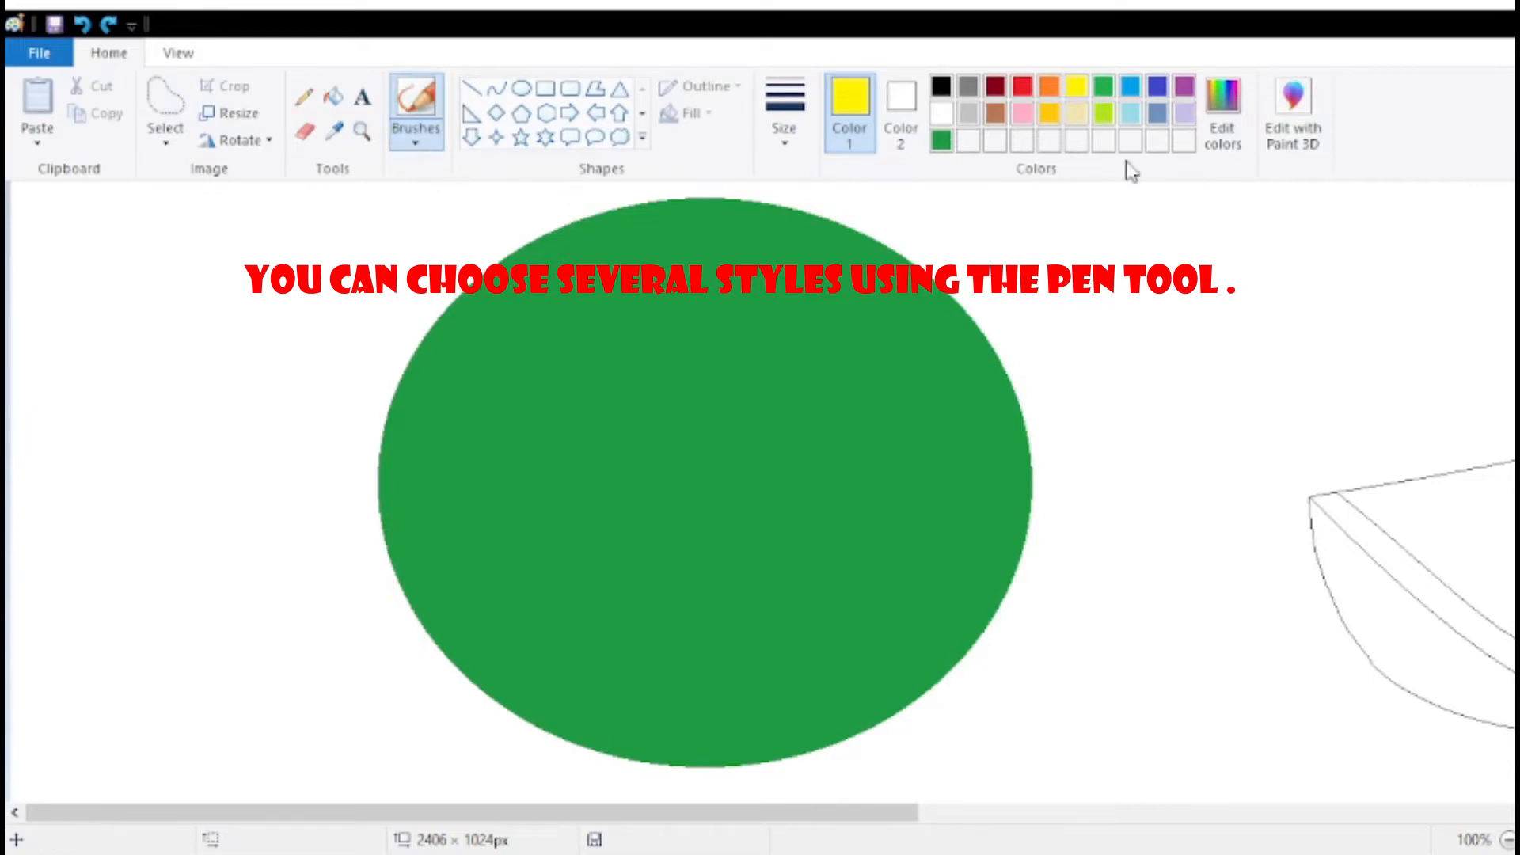
Mix a custom light green and try brush lines across the middle of the circle, undoing each attempt.
click(1222, 129)
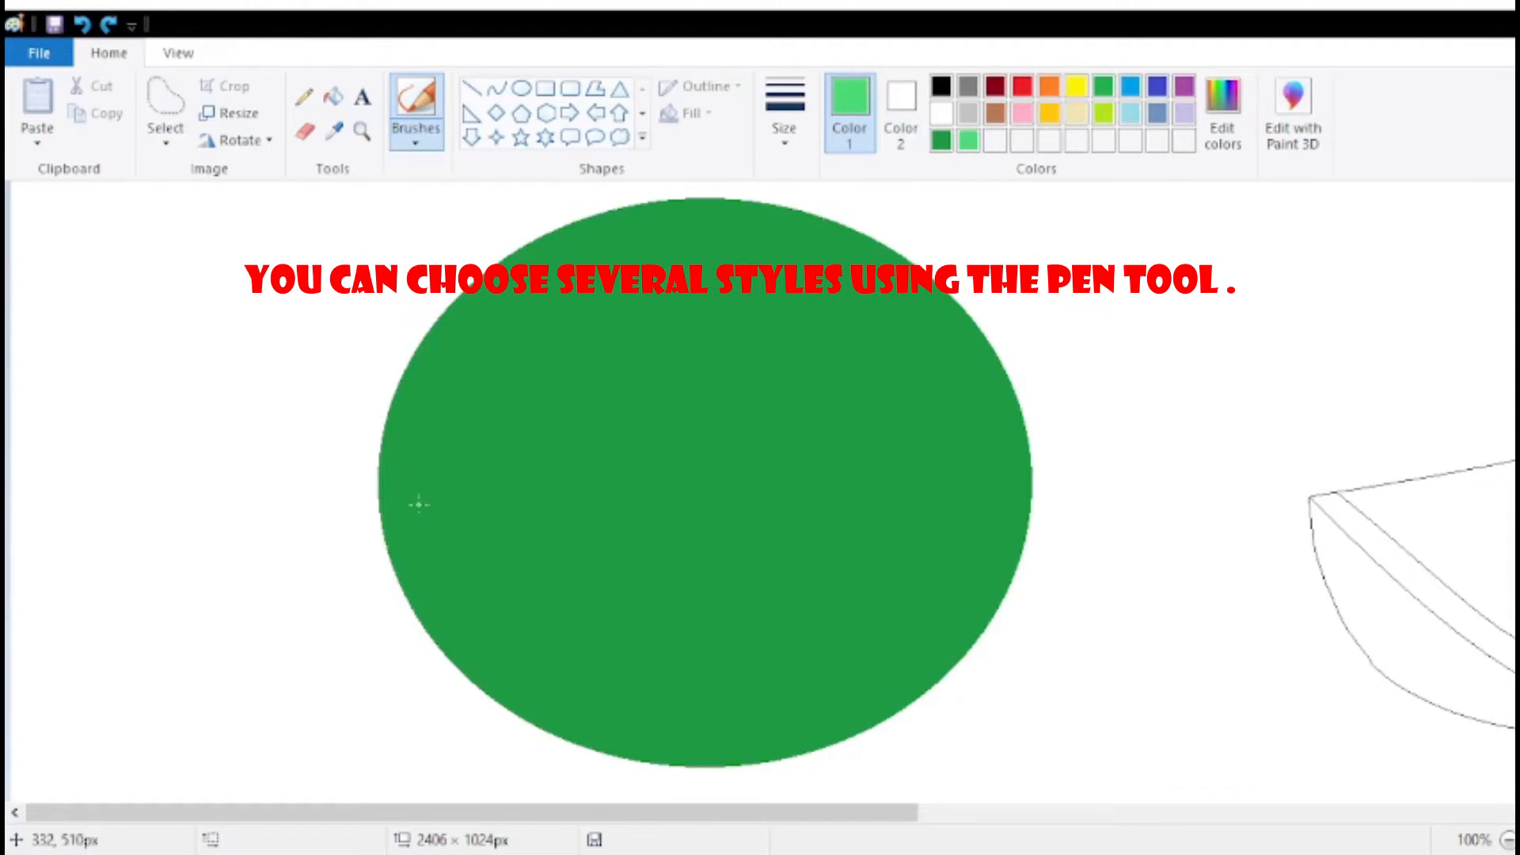
drag(418, 504, 934, 469)
key(ctrl+z)
mouse_move(403, 505)
mouse_down()
mouse_move(513, 509)
mouse_move(459, 528)
mouse_move(813, 541)
mouse_up()
key(ctrl+z)
key(ctrl+z)
drag(577, 521, 802, 522)
drag(1023, 448, 880, 470)
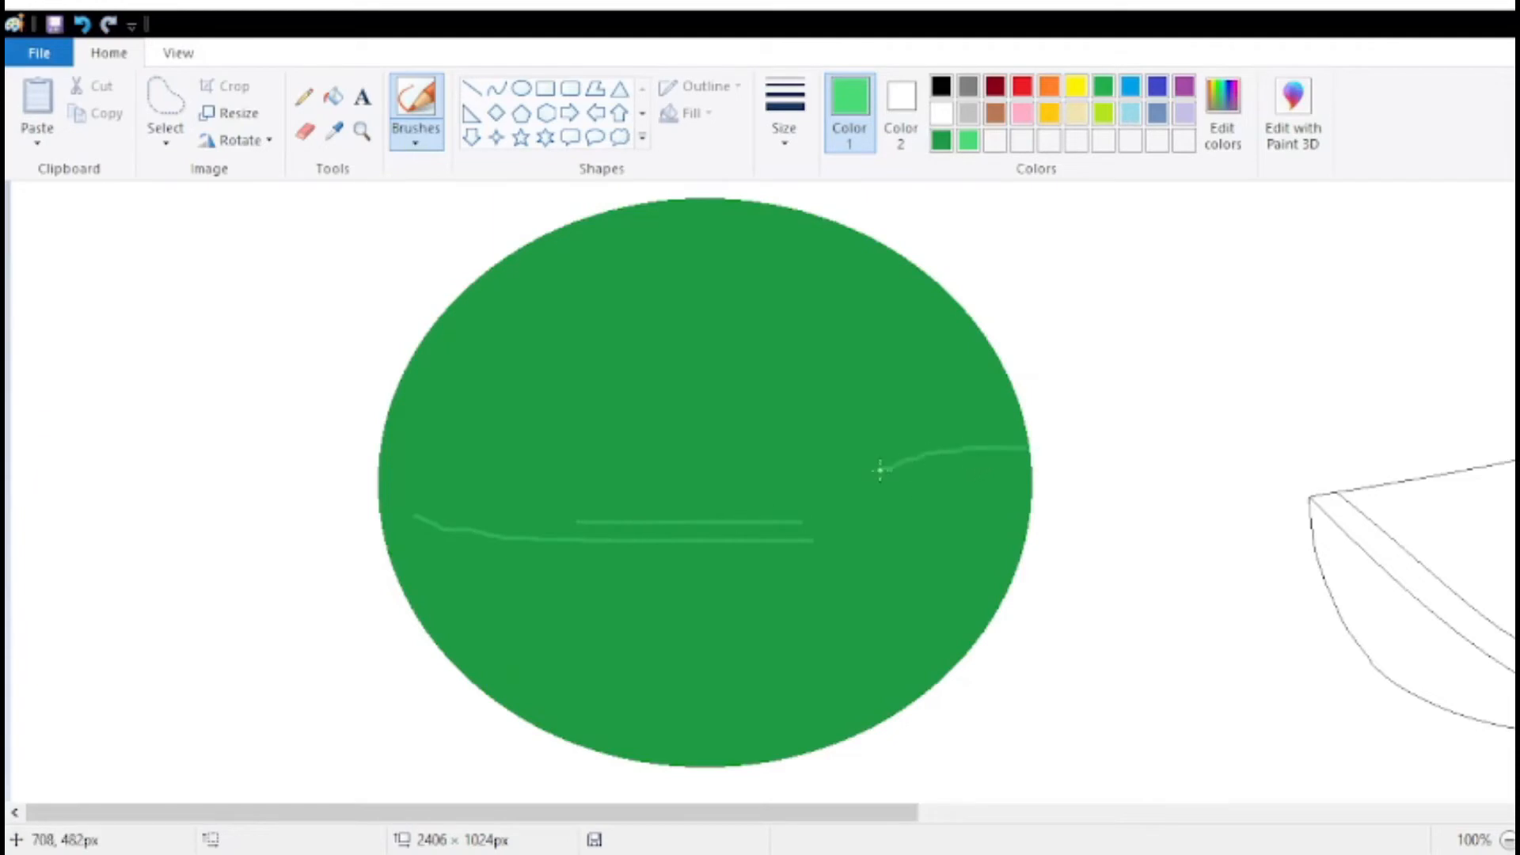
key(ctrl+z)
key(ctrl+z)
key(ctrl+z)
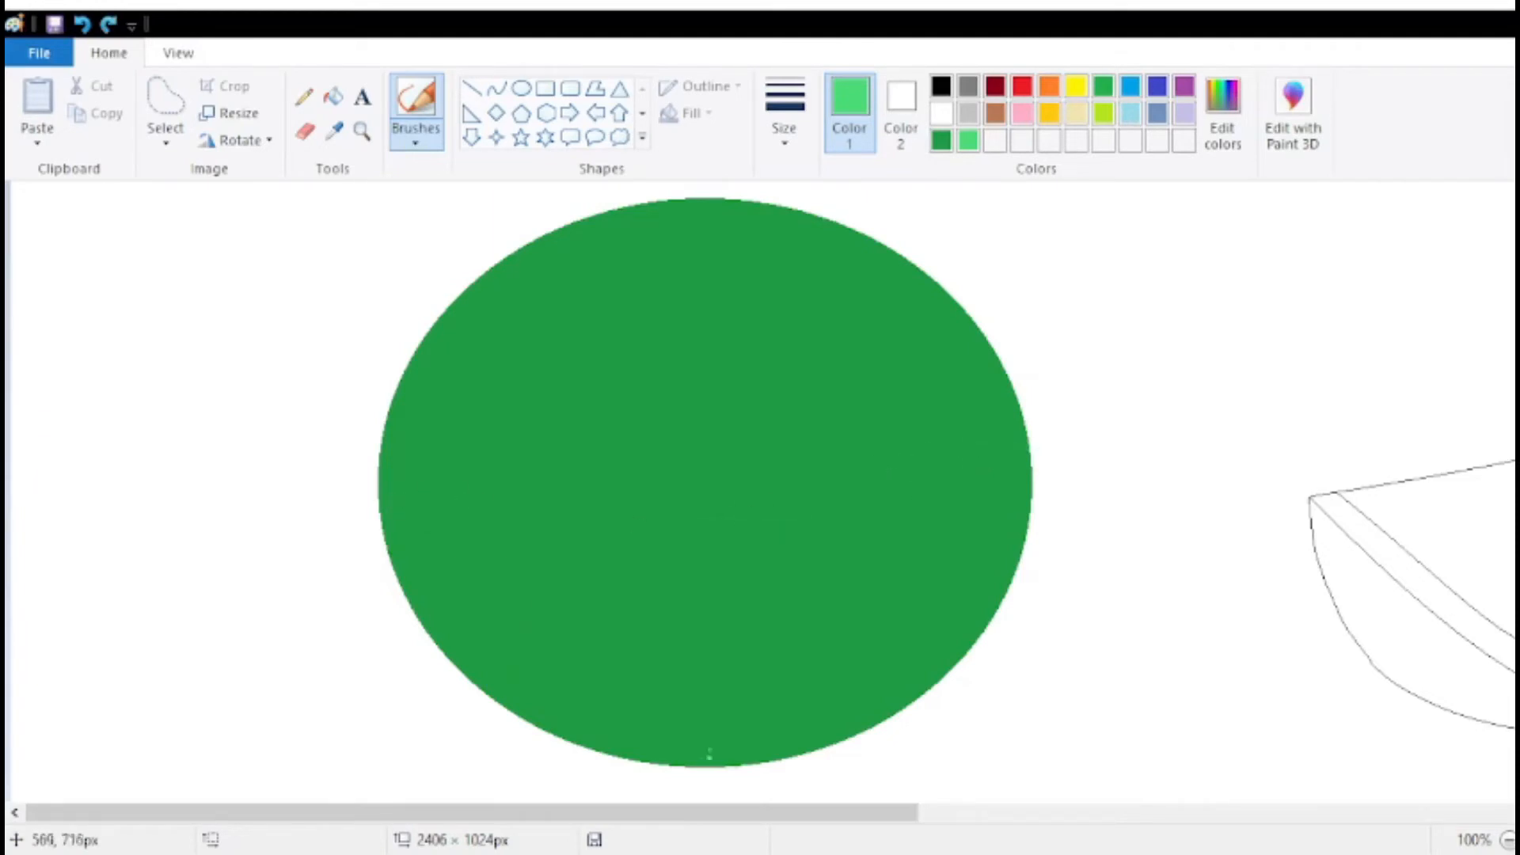
Try light green brush strokes across the circle's middle and along its upper left edge, and undo them.
drag(786, 824, 829, 819)
mouse_move(323, 517)
mouse_down()
mouse_move(534, 529)
mouse_move(758, 515)
mouse_up()
mouse_move(342, 491)
mouse_down()
mouse_move(686, 511)
mouse_move(910, 472)
mouse_up()
drag(331, 390, 477, 283)
mouse_move(361, 356)
mouse_down()
mouse_move(564, 243)
mouse_move(707, 238)
mouse_up()
key(ctrl+z)
key(ctrl+z)
key(ctrl+z)
key(ctrl+z)
key(ctrl+z)
key(ctrl+z)
drag(358, 506, 441, 514)
key(ctrl+z)
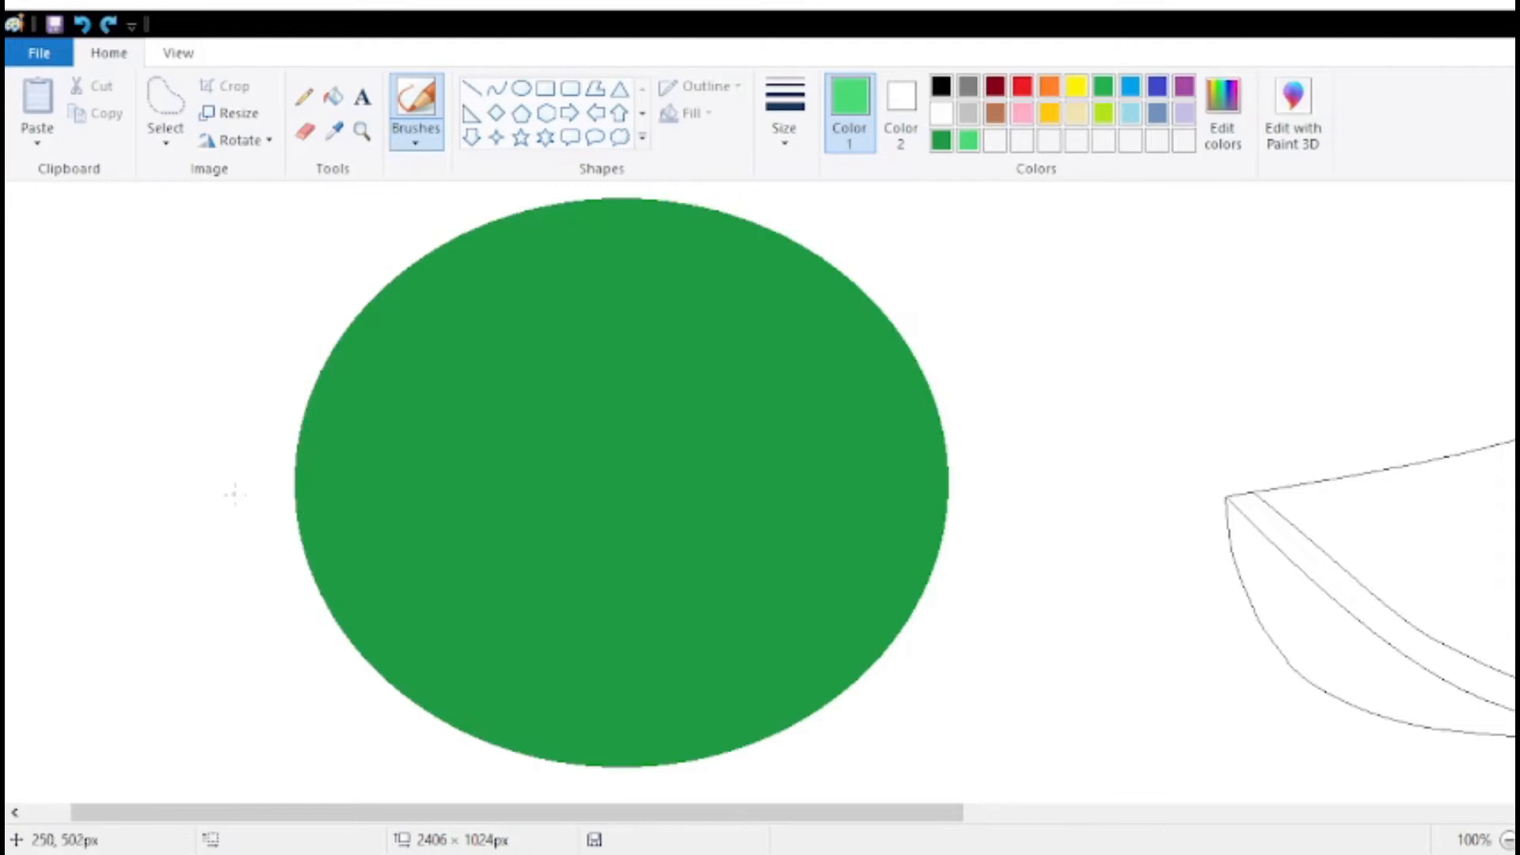
Try several light green stripes curving across the circle's middle up to its right edge, and undo them.
drag(317, 505, 458, 543)
key(ctrl+z)
mouse_move(356, 525)
mouse_down()
mouse_move(423, 536)
mouse_move(865, 459)
mouse_up()
mouse_move(357, 486)
mouse_down()
mouse_move(435, 505)
mouse_move(693, 510)
mouse_up()
drag(590, 490, 930, 445)
drag(731, 462, 942, 426)
key(ctrl+z)
key(ctrl+z)
key(ctrl+z)
key(ctrl+z)
key(ctrl+z)
key(ctrl+z)
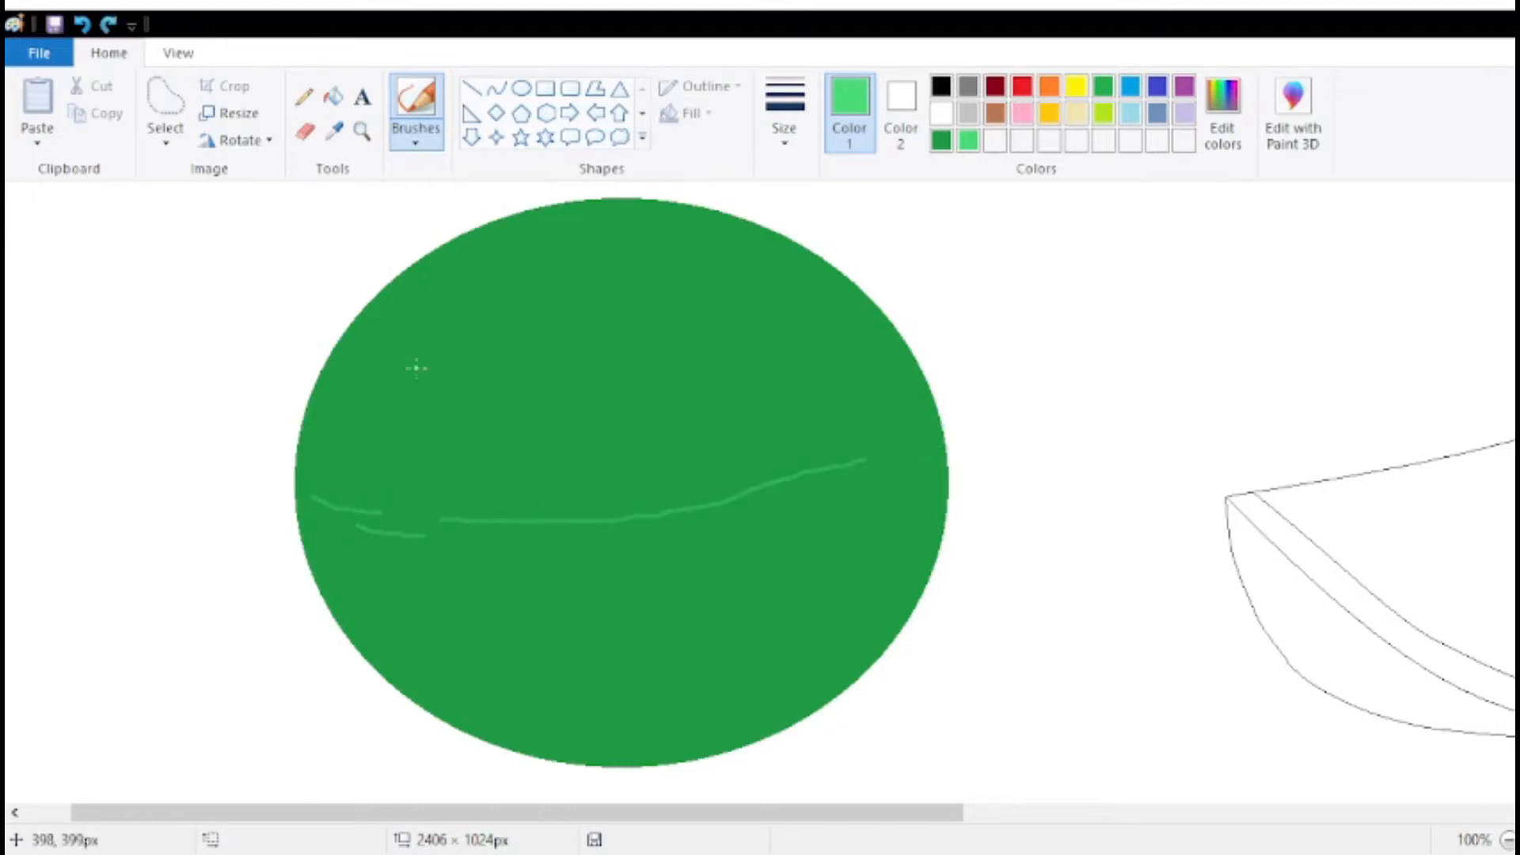
Try one long light green line rising from the circle's left edge to its right edge, and undo it.
mouse_move(320, 505)
mouse_down()
mouse_move(598, 493)
mouse_move(906, 430)
mouse_up()
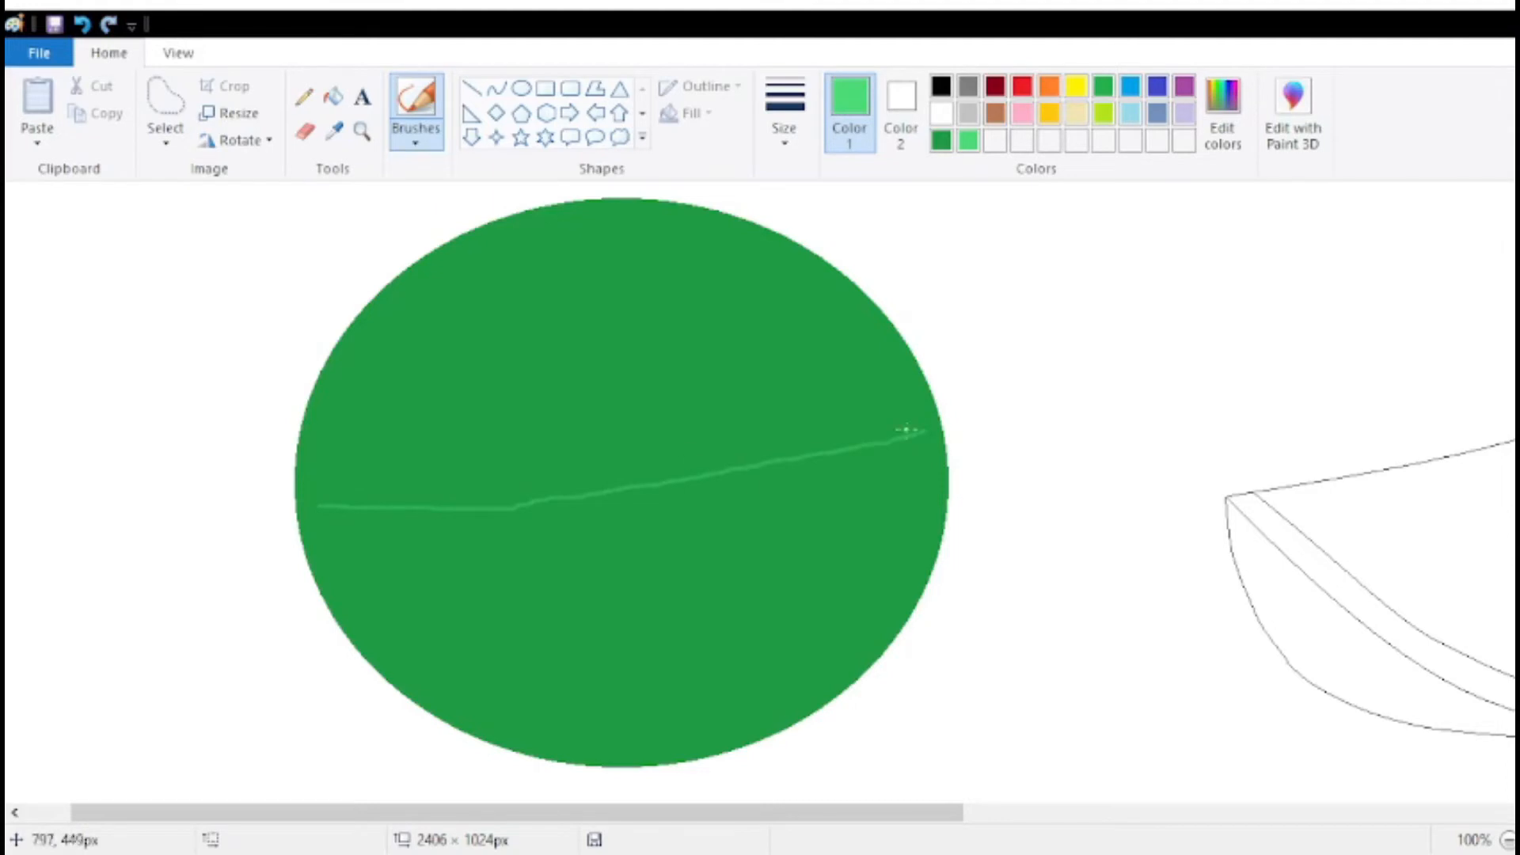
drag(323, 516, 583, 513)
key(ctrl+z)
key(ctrl+z)
Try a set of light green stripes over the circle's middle and upper half, and undo them all.
mouse_move(337, 500)
mouse_down()
mouse_move(488, 540)
mouse_move(932, 472)
mouse_up()
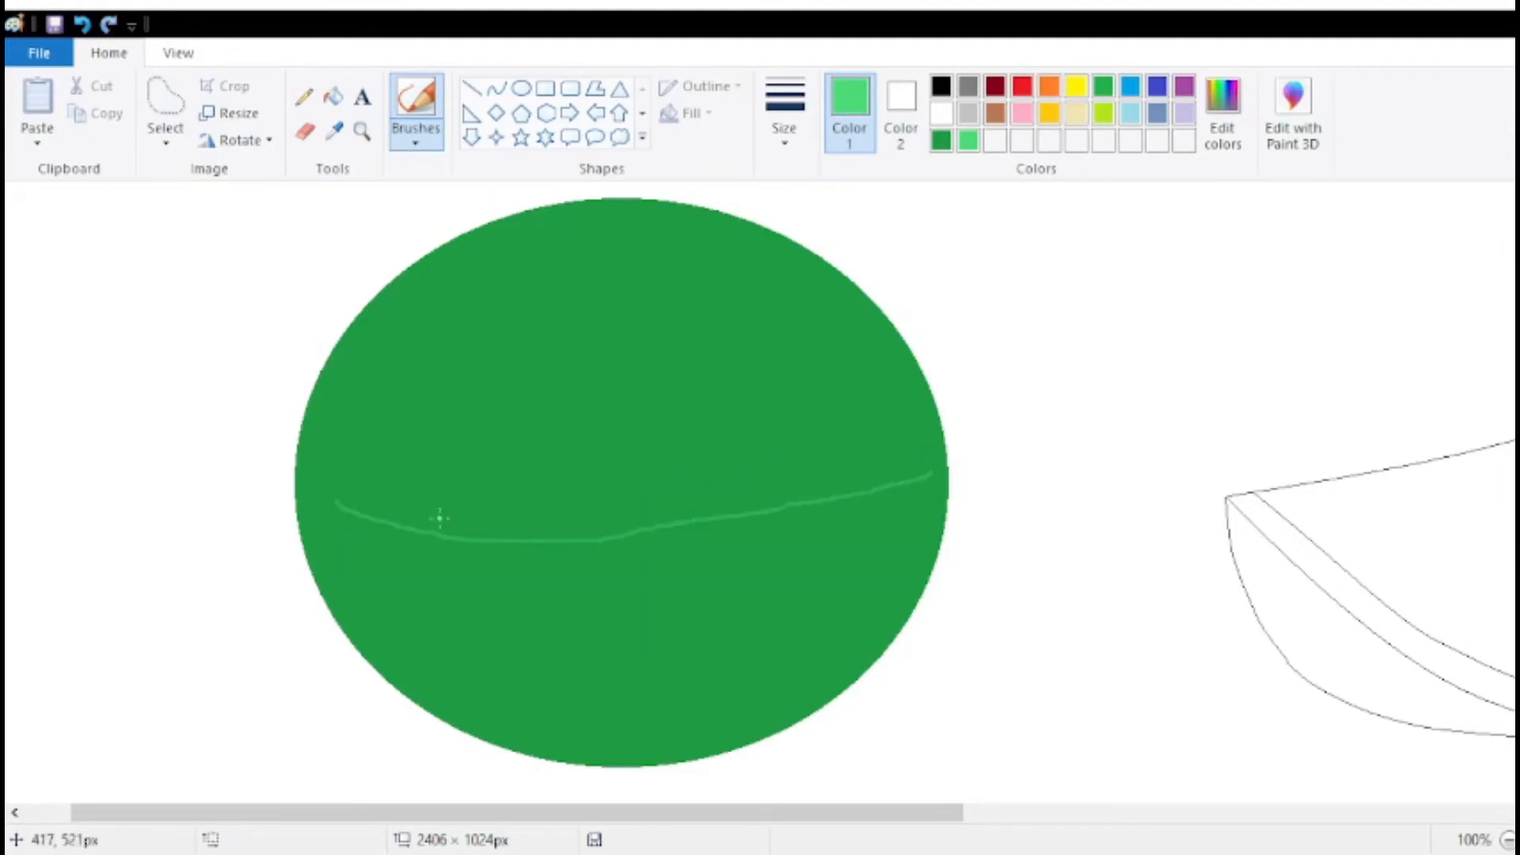
mouse_move(309, 498)
mouse_down()
mouse_move(468, 543)
mouse_move(902, 467)
mouse_up()
mouse_move(581, 512)
mouse_down()
mouse_move(800, 500)
mouse_move(918, 451)
mouse_up()
drag(700, 495, 942, 450)
drag(522, 538, 924, 500)
drag(319, 496, 436, 506)
mouse_move(336, 408)
mouse_down()
mouse_move(393, 322)
mouse_move(492, 268)
mouse_move(643, 224)
mouse_up()
mouse_move(325, 441)
mouse_down()
mouse_move(558, 265)
mouse_move(725, 257)
mouse_move(688, 235)
mouse_move(842, 292)
mouse_move(894, 340)
mouse_up()
drag(567, 224, 675, 229)
key(ctrl+z)
key(ctrl+z)
key(ctrl+z)
key(ctrl+z)
key(ctrl+z)
key(ctrl+z)
key(ctrl+z)
key(ctrl+z)
key(ctrl+z)
key(ctrl+z)
key(ctrl+z)
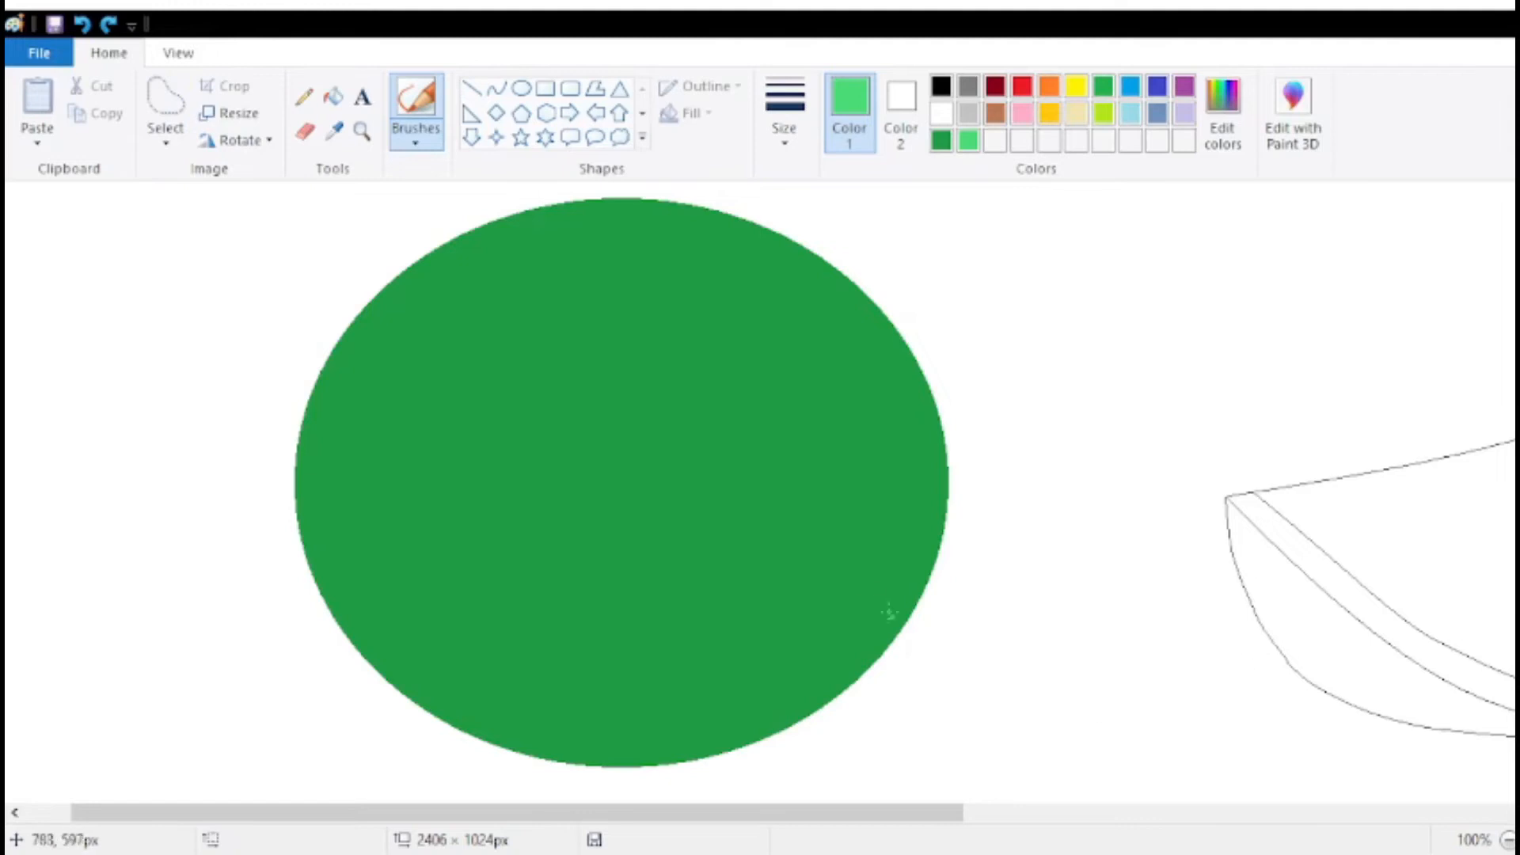
Fill the wedge's outer lower region with black to match its outlines.
click(333, 130)
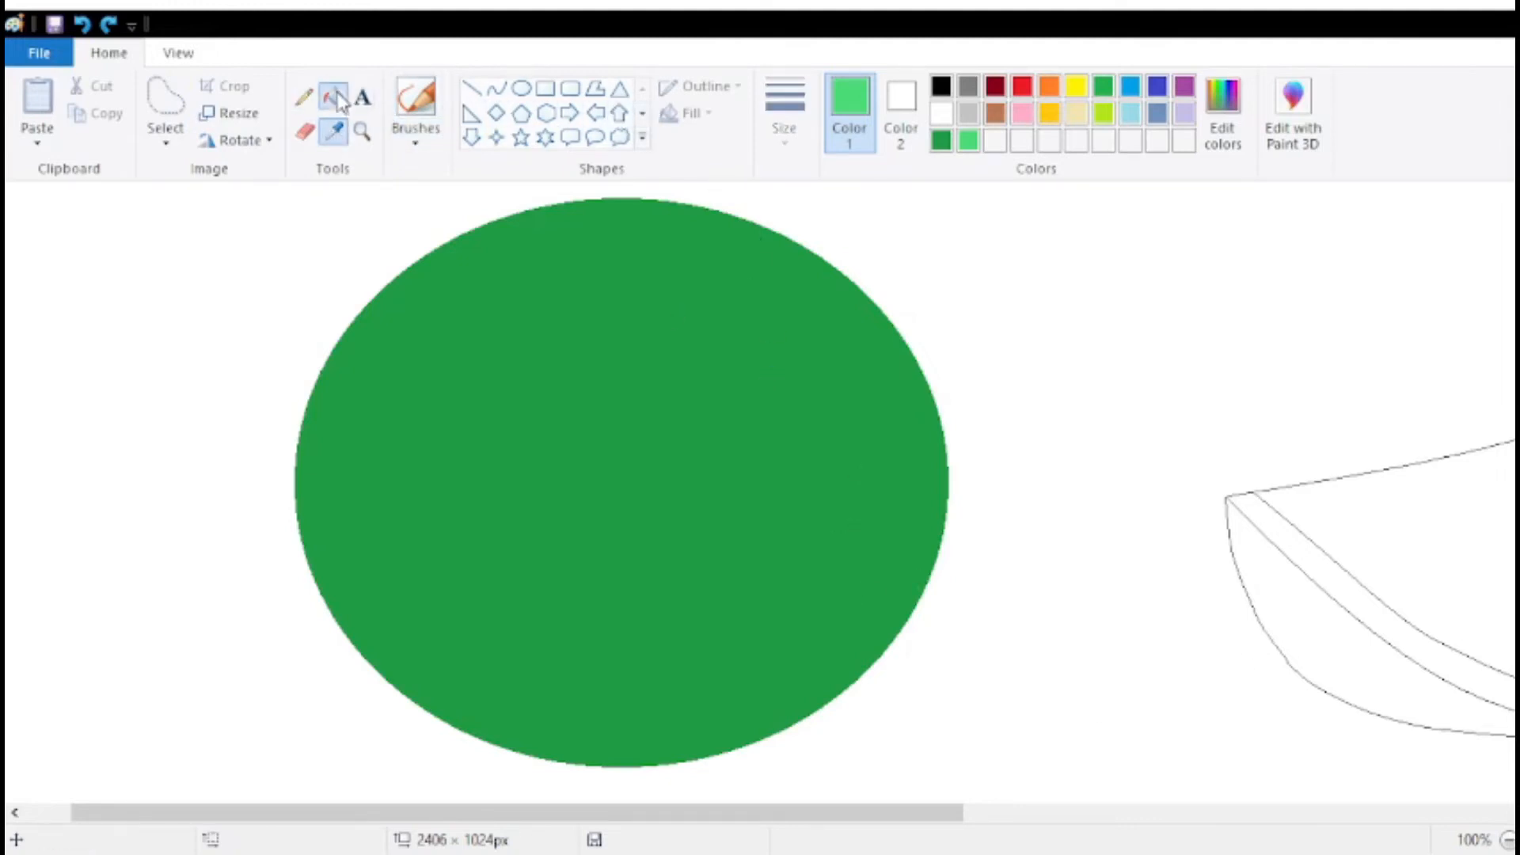
click(665, 344)
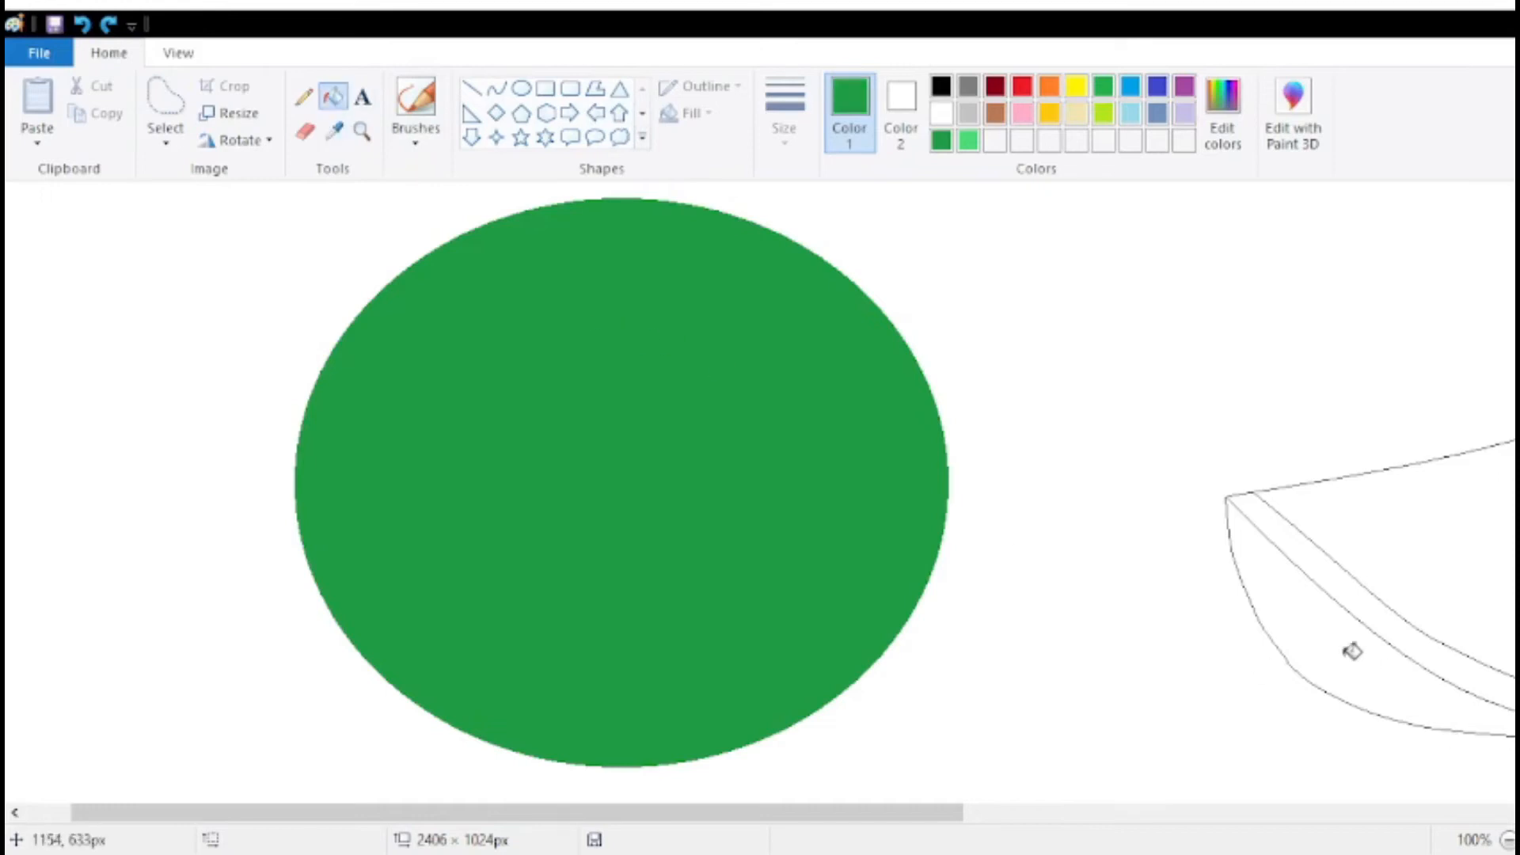
click(940, 87)
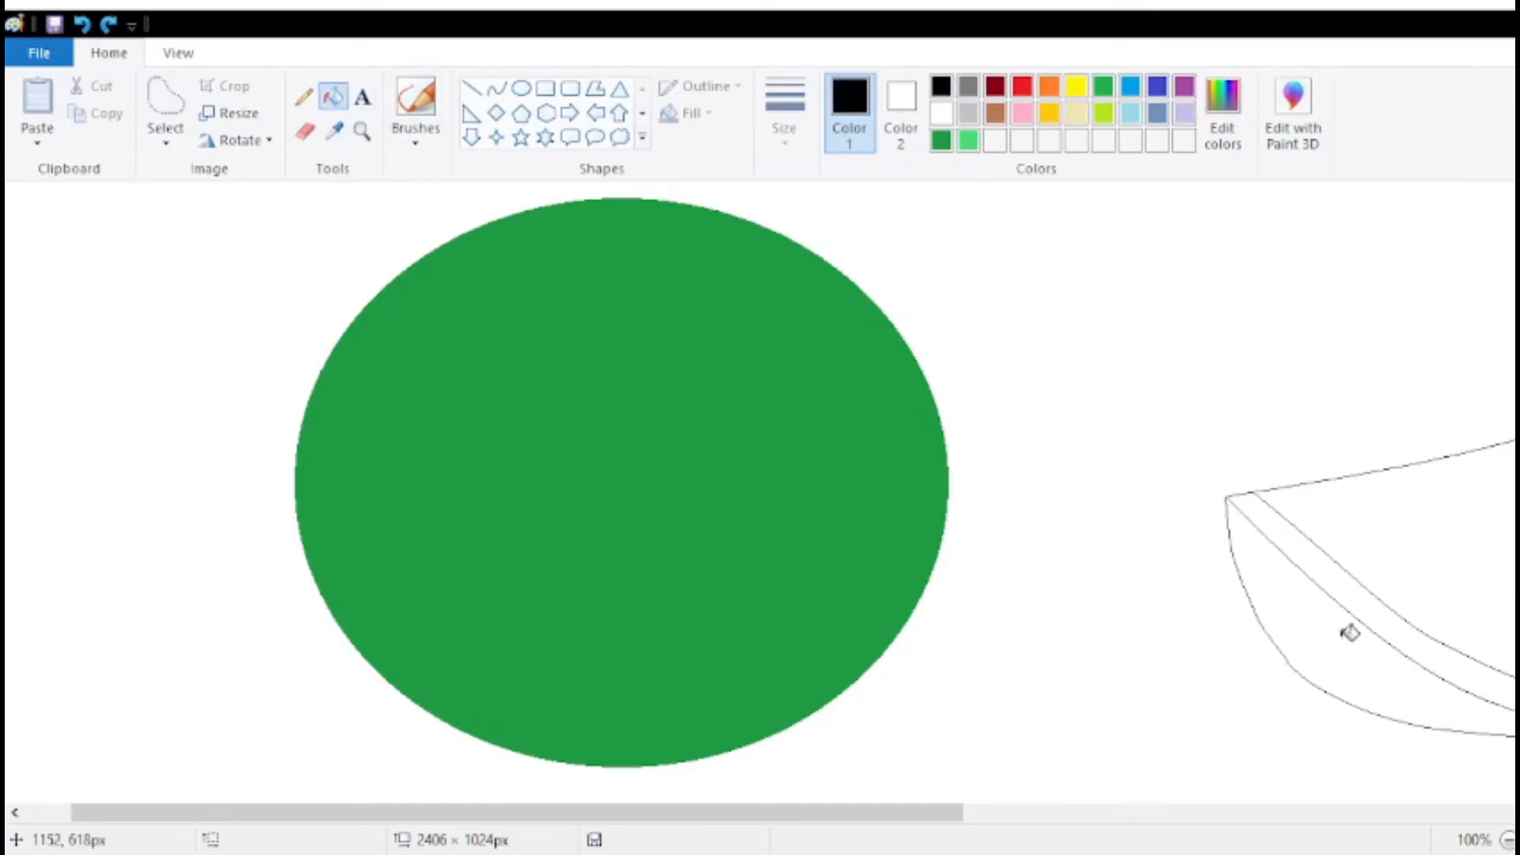
click(1350, 634)
drag(952, 812, 1096, 839)
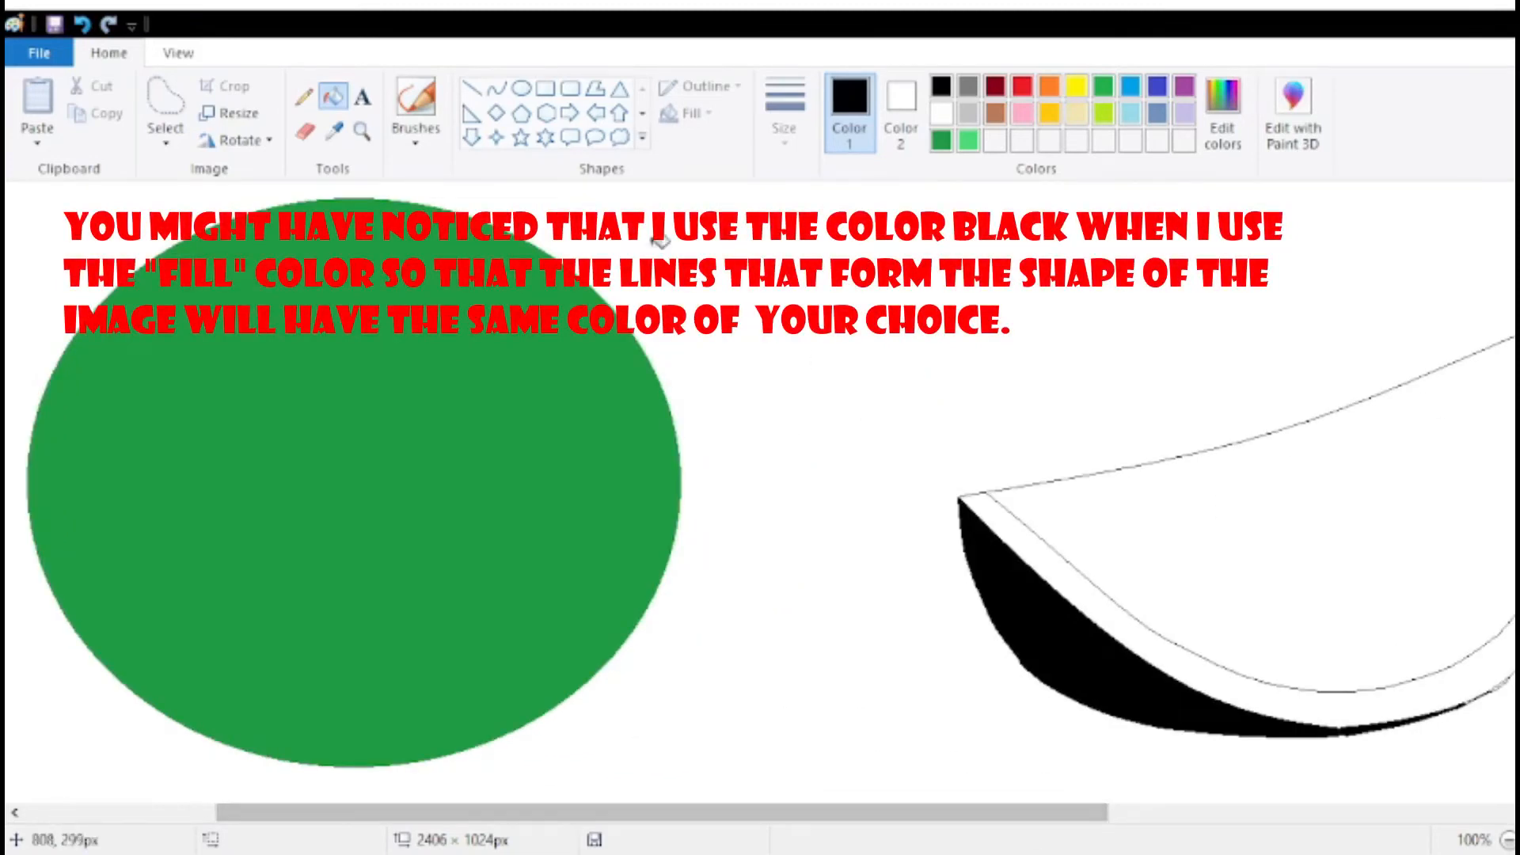
drag(868, 819, 668, 824)
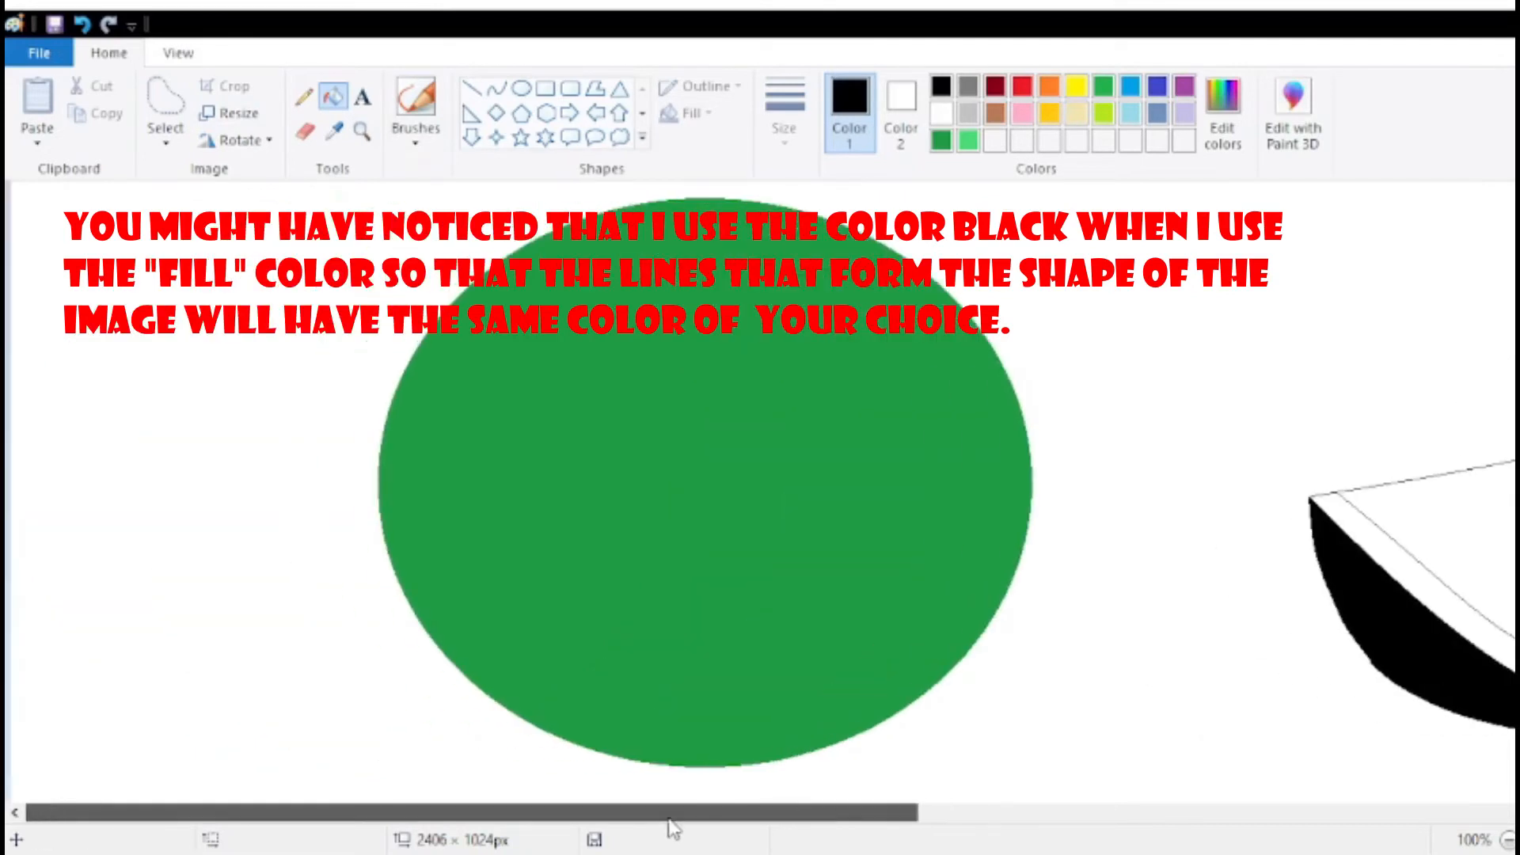
Sample the circle's green and fill the wedge's black outer region with it.
click(333, 130)
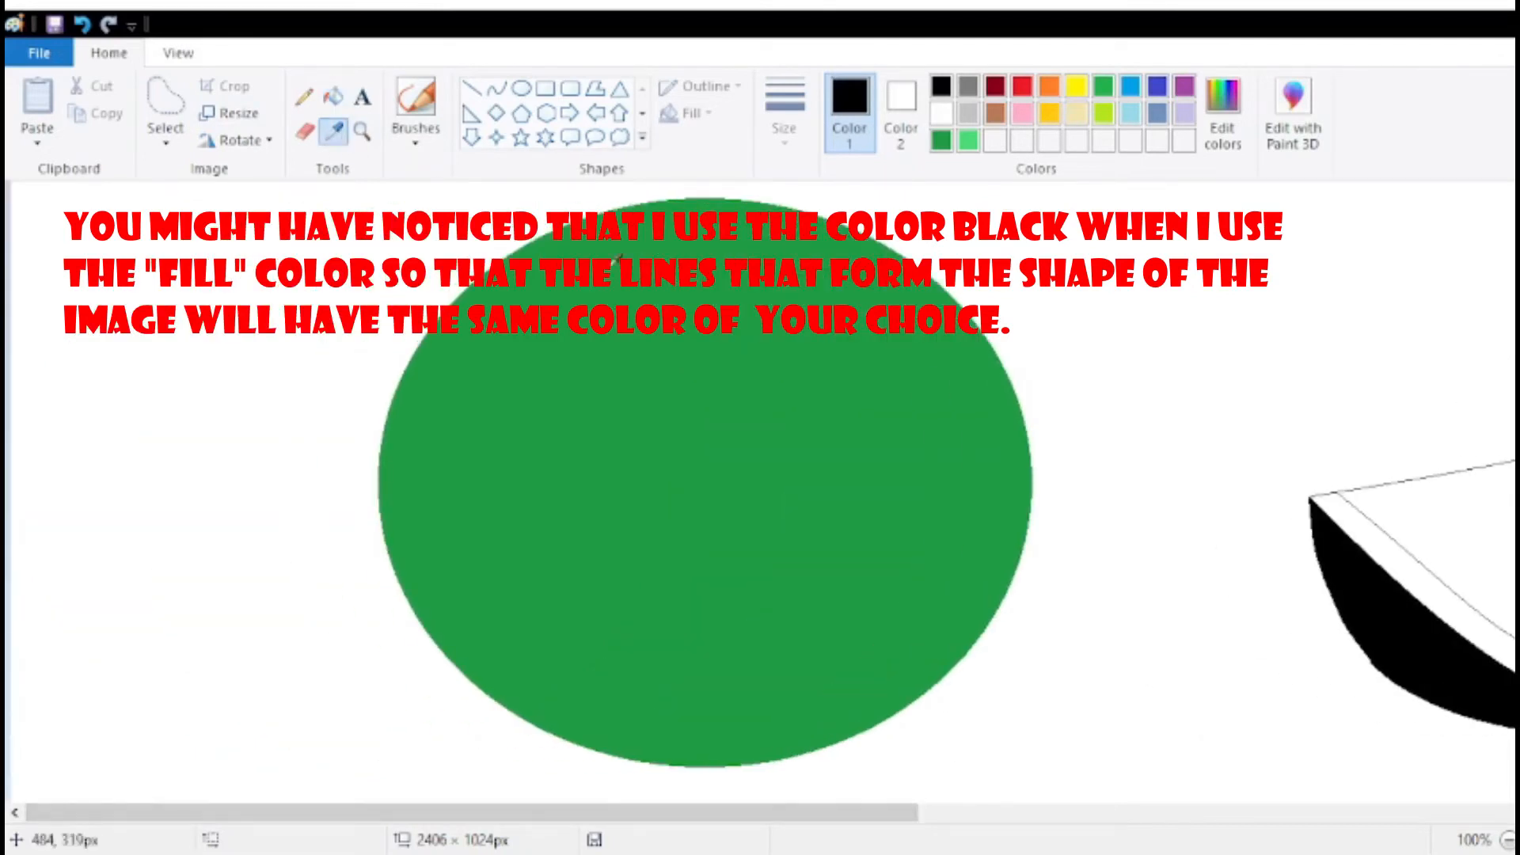
click(821, 383)
click(1481, 680)
drag(947, 825, 1219, 821)
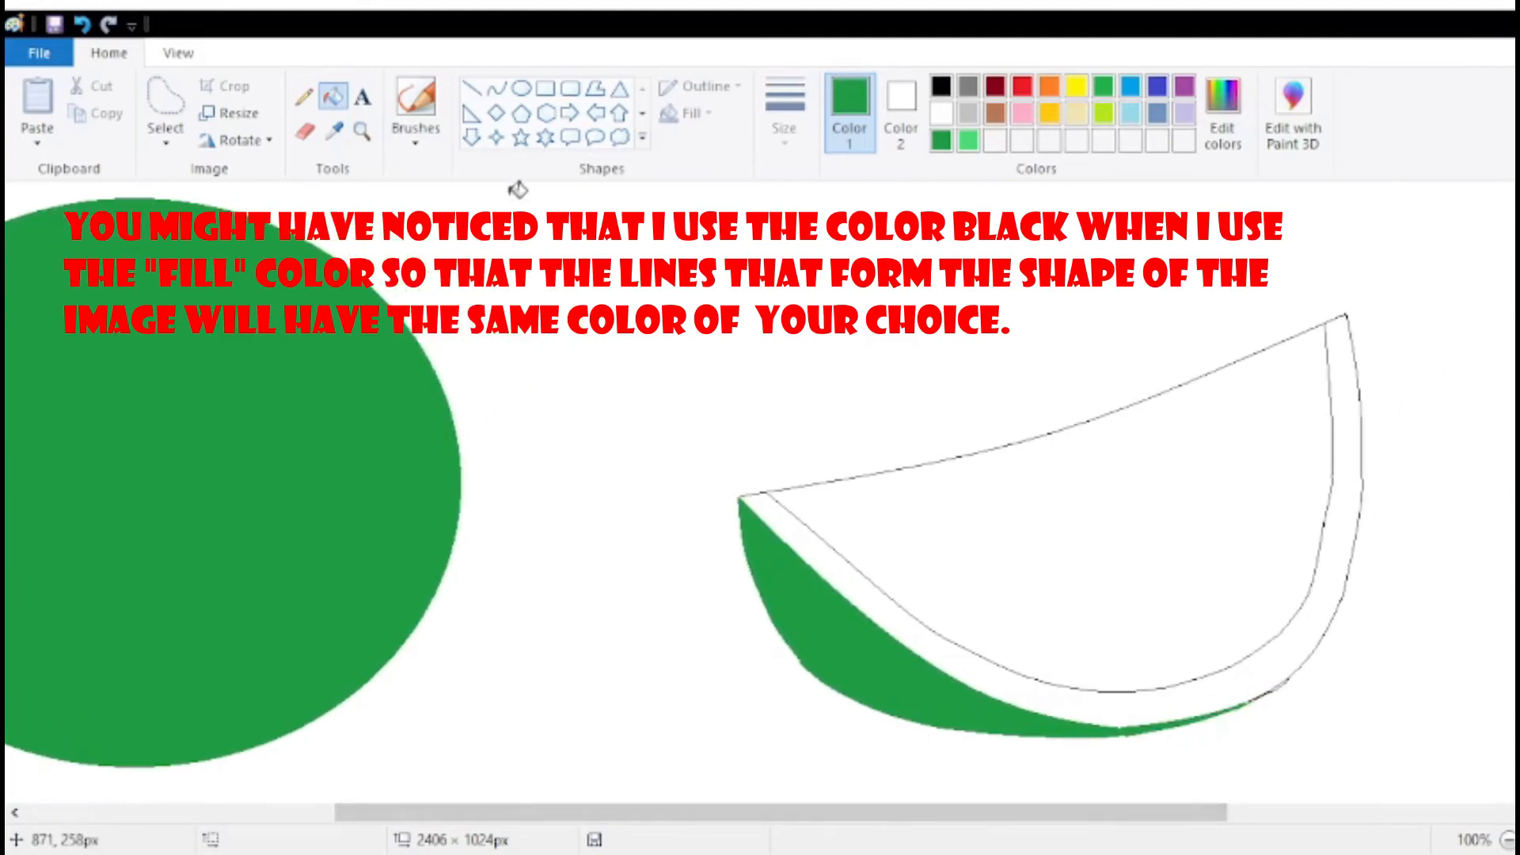
Erase the stray double line where the wedge's outer curves meet at the lower right, zoomed to 300%.
click(362, 130)
click(1116, 575)
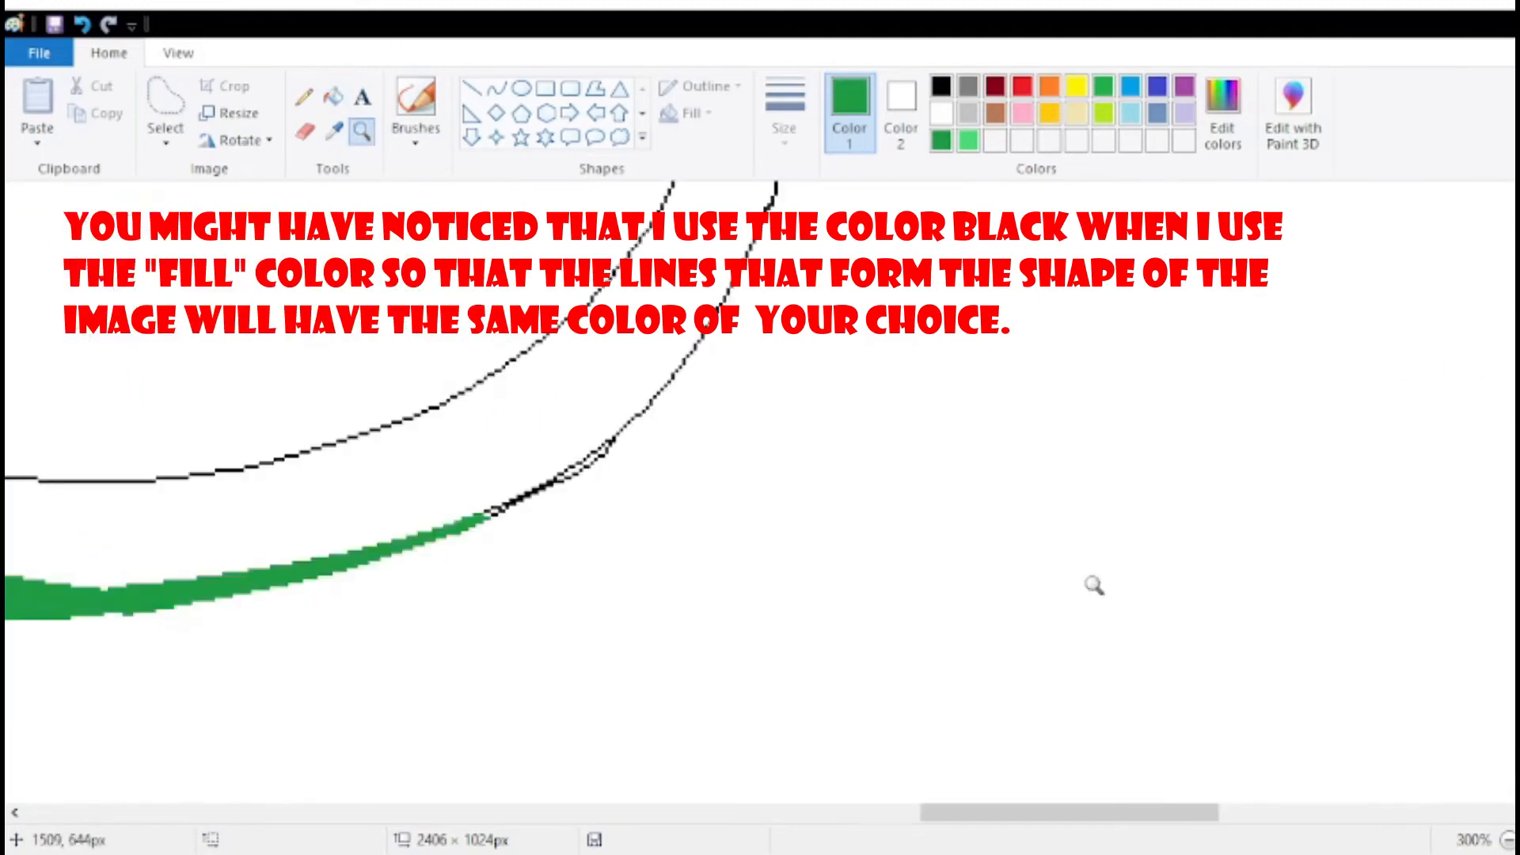
click(305, 131)
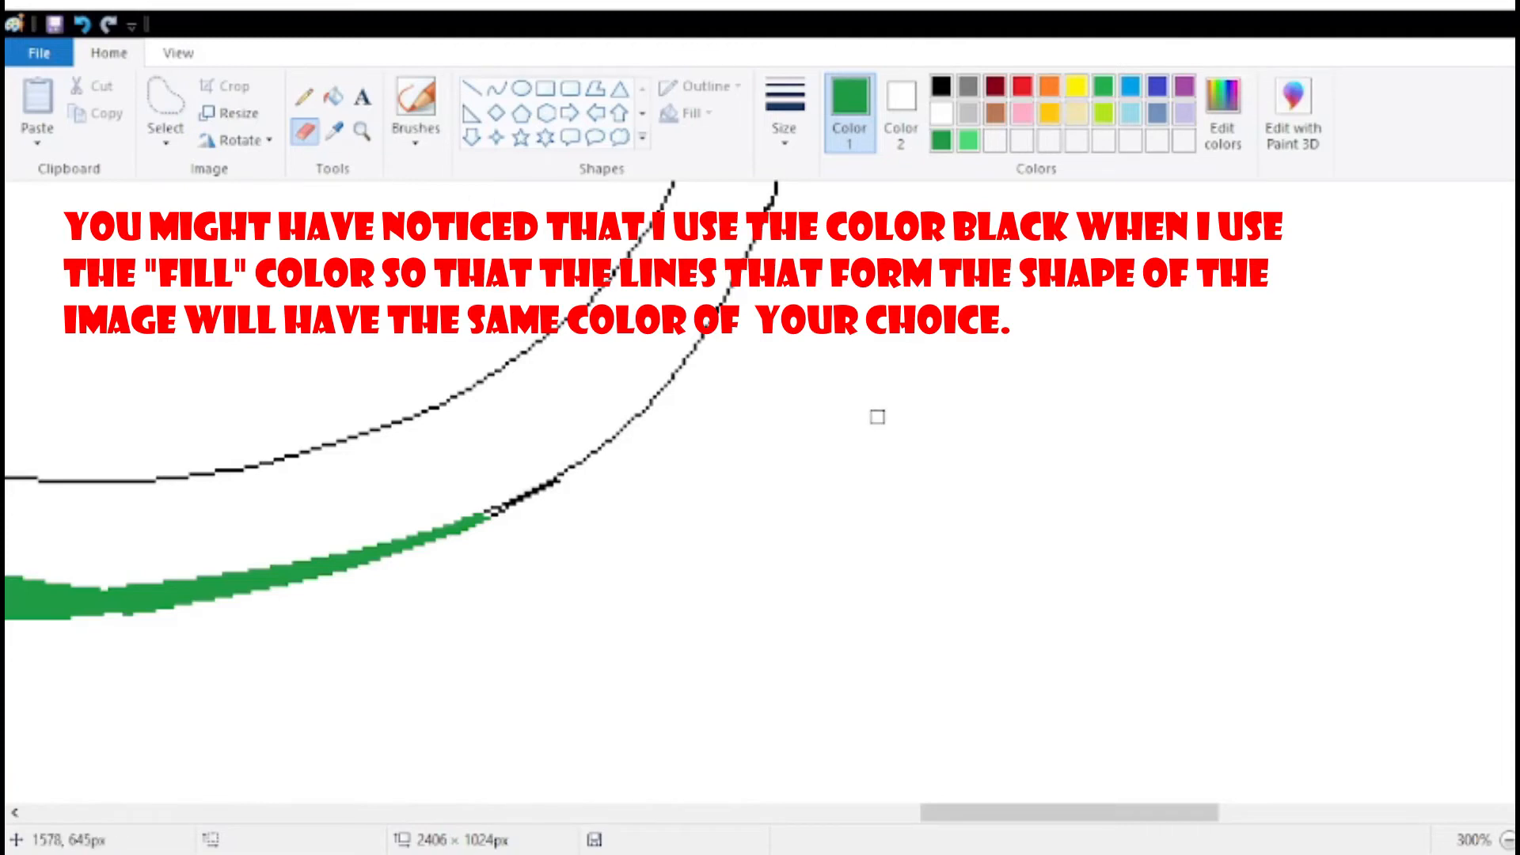
Fill the band between the wedge's inner line and outer edge with black.
click(334, 95)
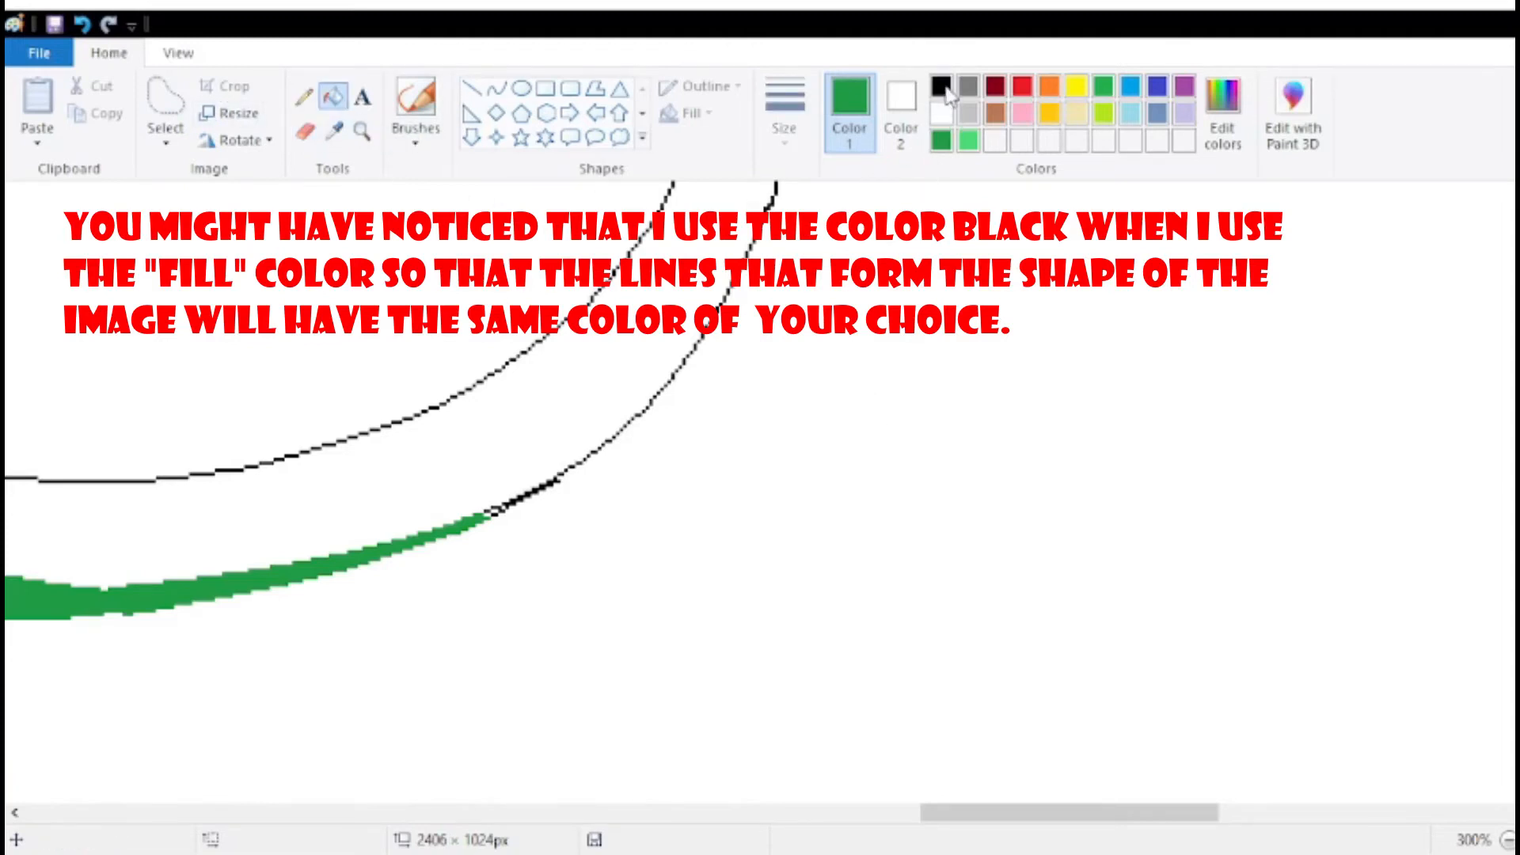
click(941, 86)
click(655, 287)
drag(1147, 824, 964, 818)
click(1507, 839)
click(1507, 840)
scroll(803, 600, up, 4)
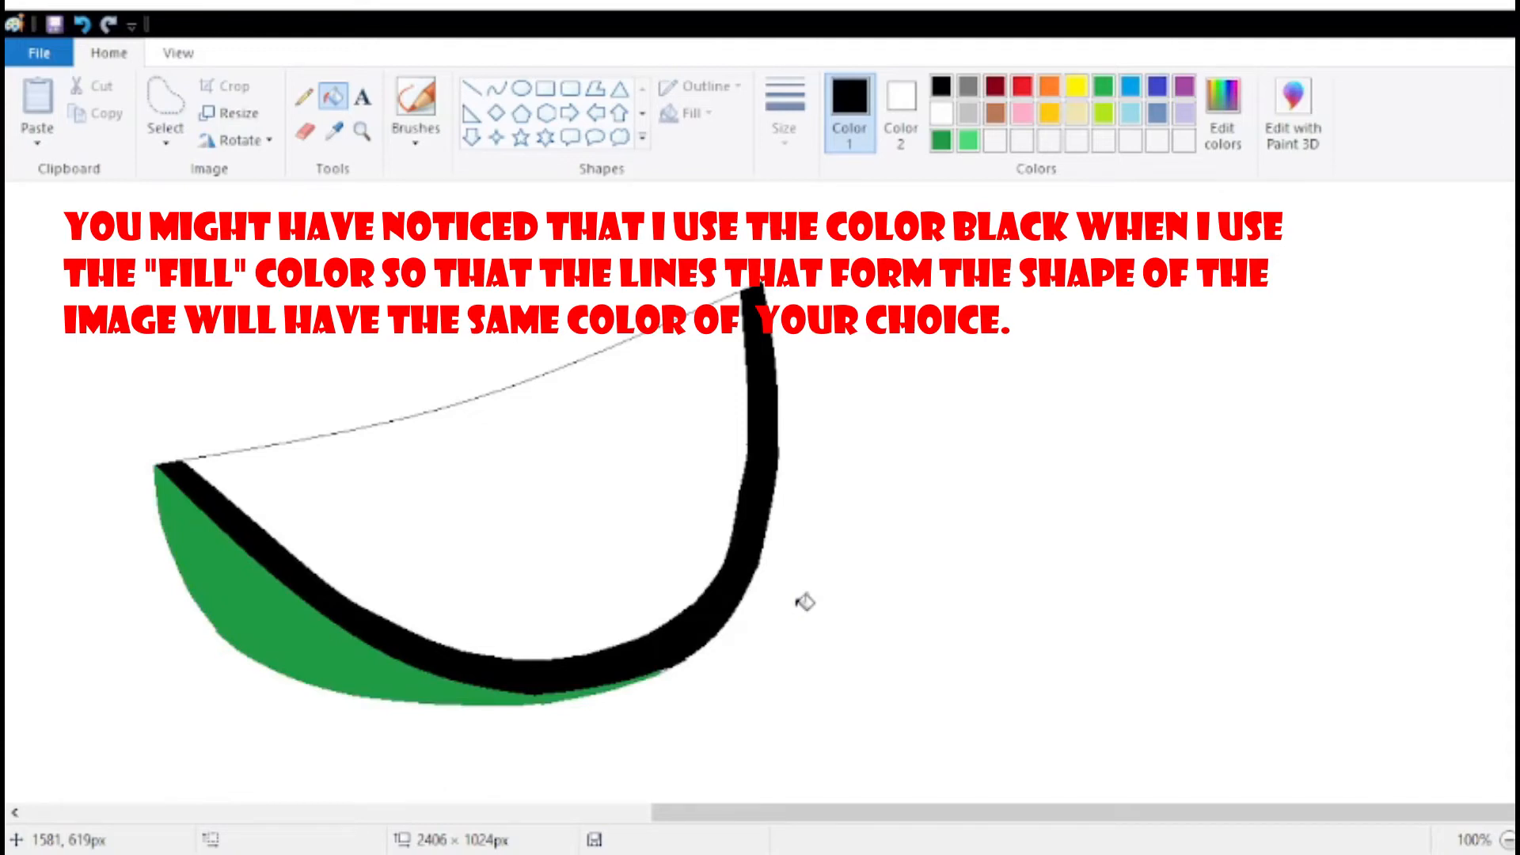
Recolor the wedge's black band with a custom light yellow fill.
click(941, 141)
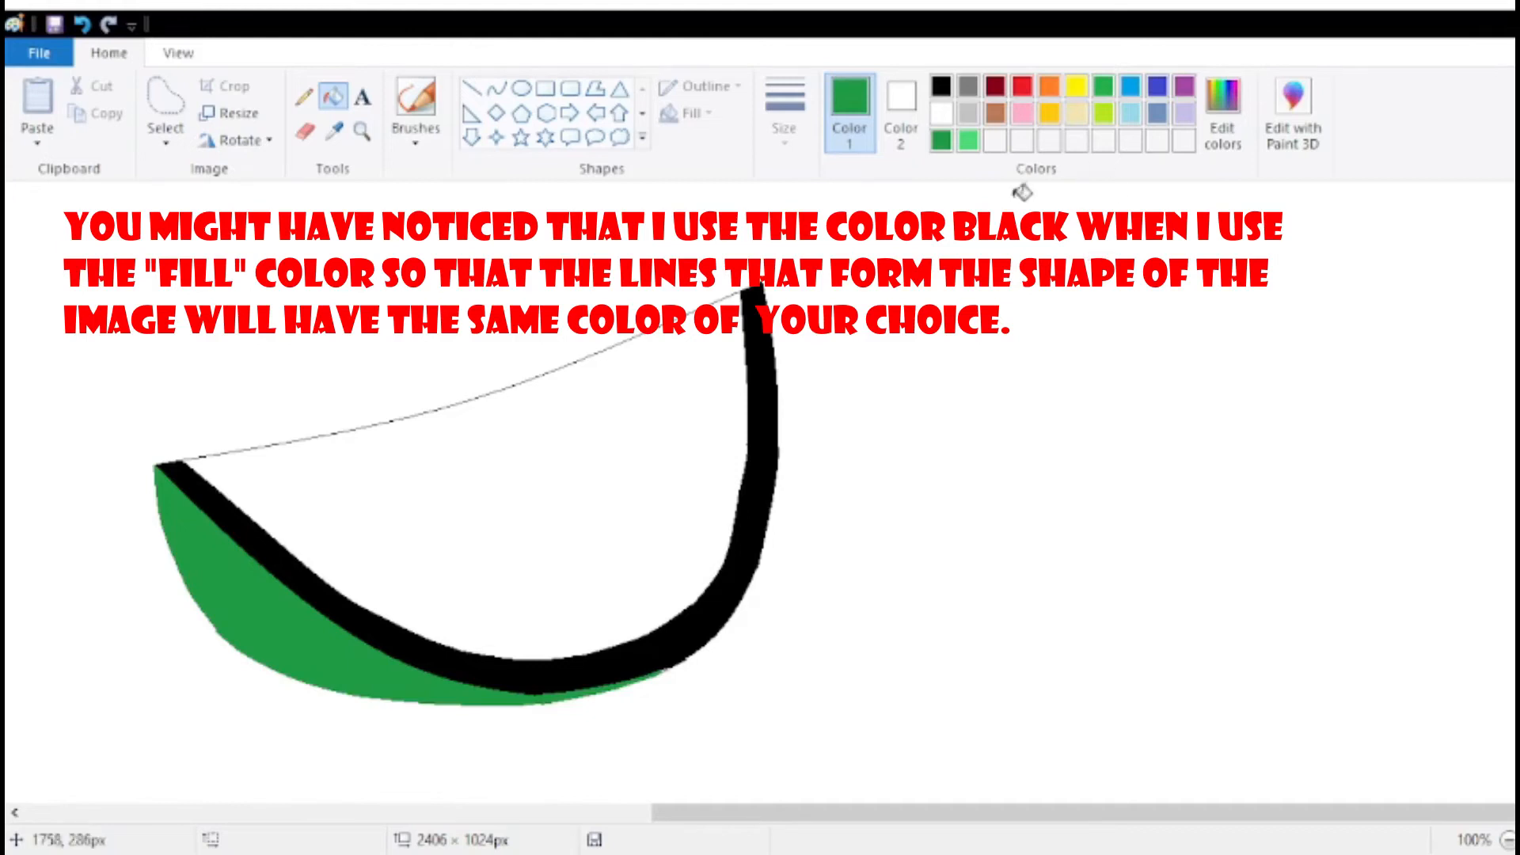
click(1079, 92)
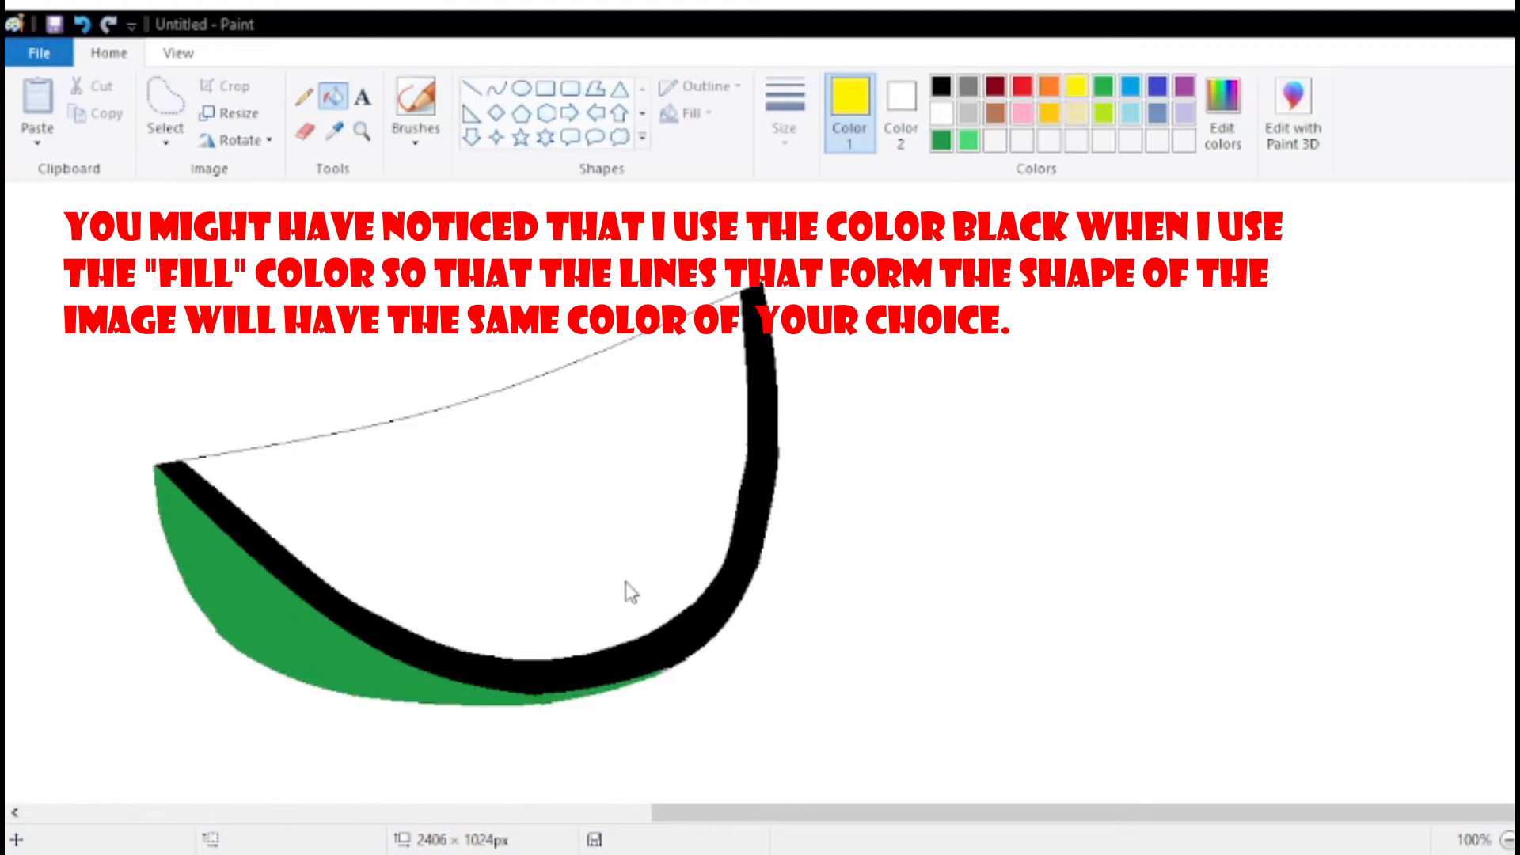
click(424, 633)
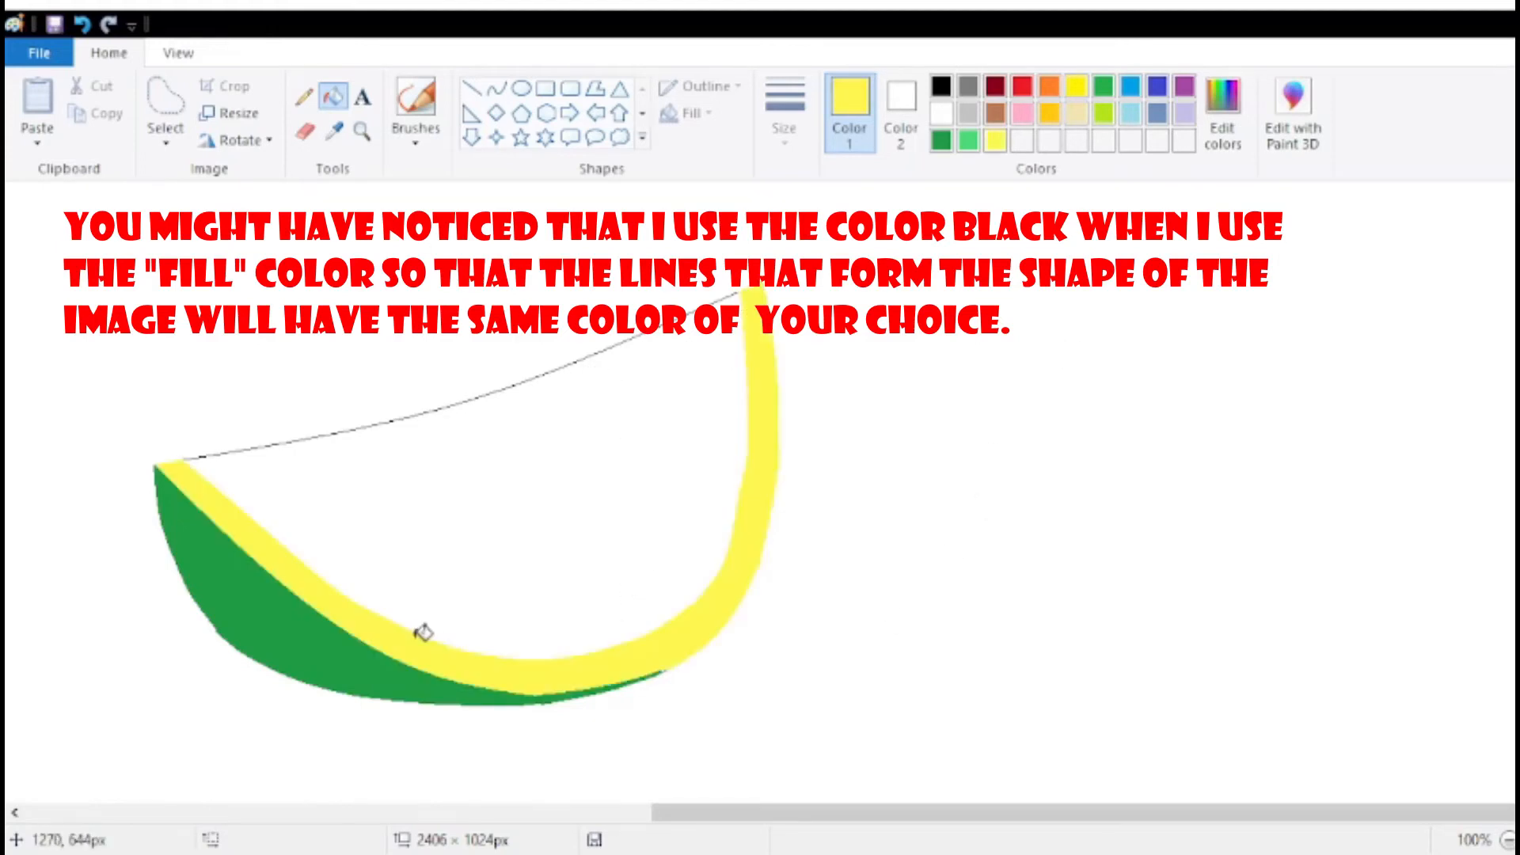
Fill the wedge's large inner region with black, then recolor it red.
click(941, 85)
click(638, 475)
click(1022, 85)
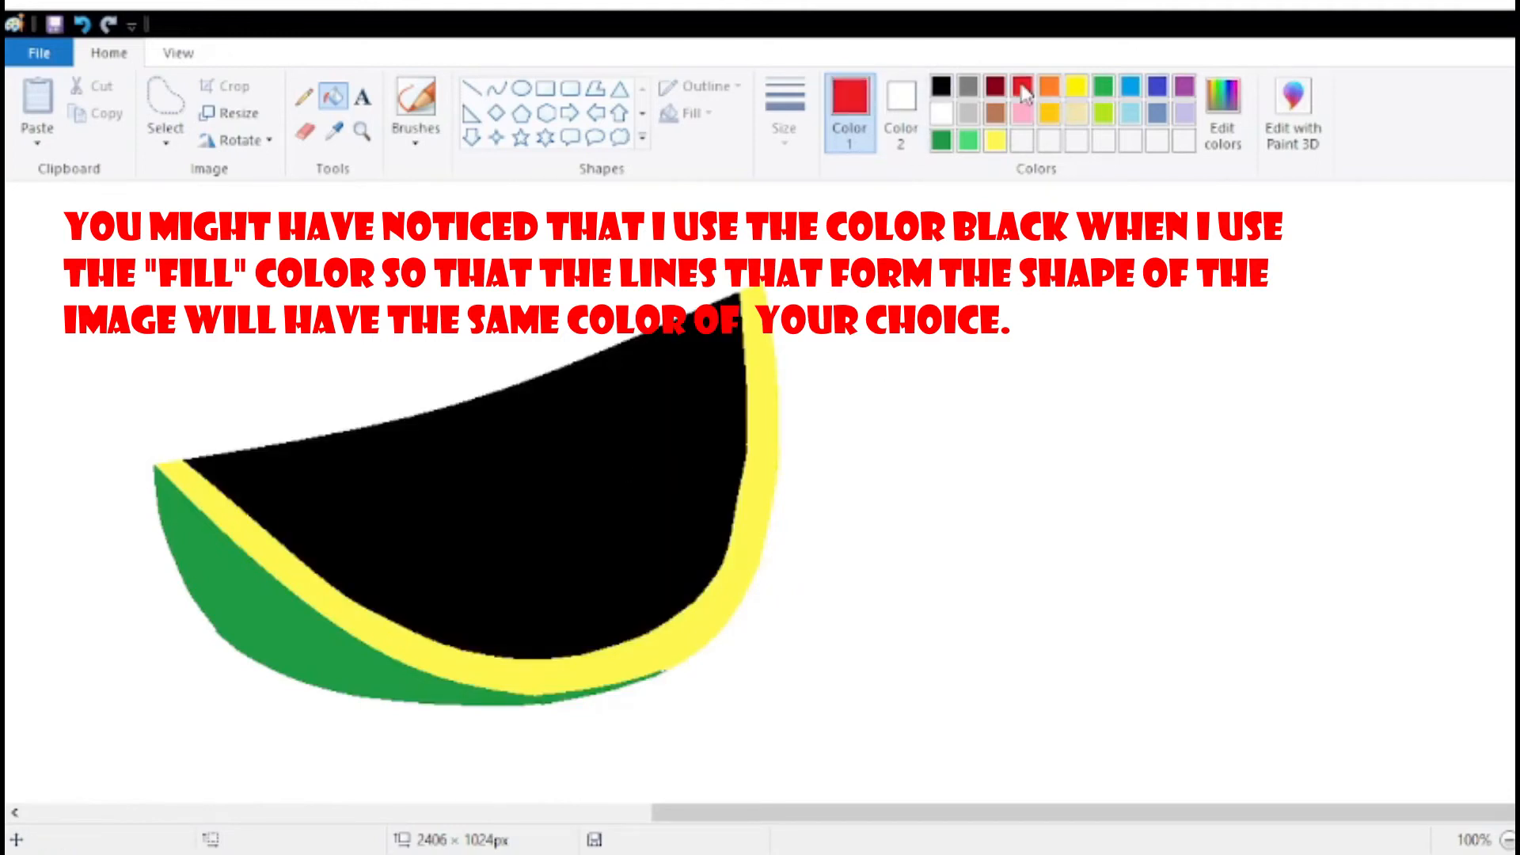
click(657, 410)
drag(1017, 824, 586, 829)
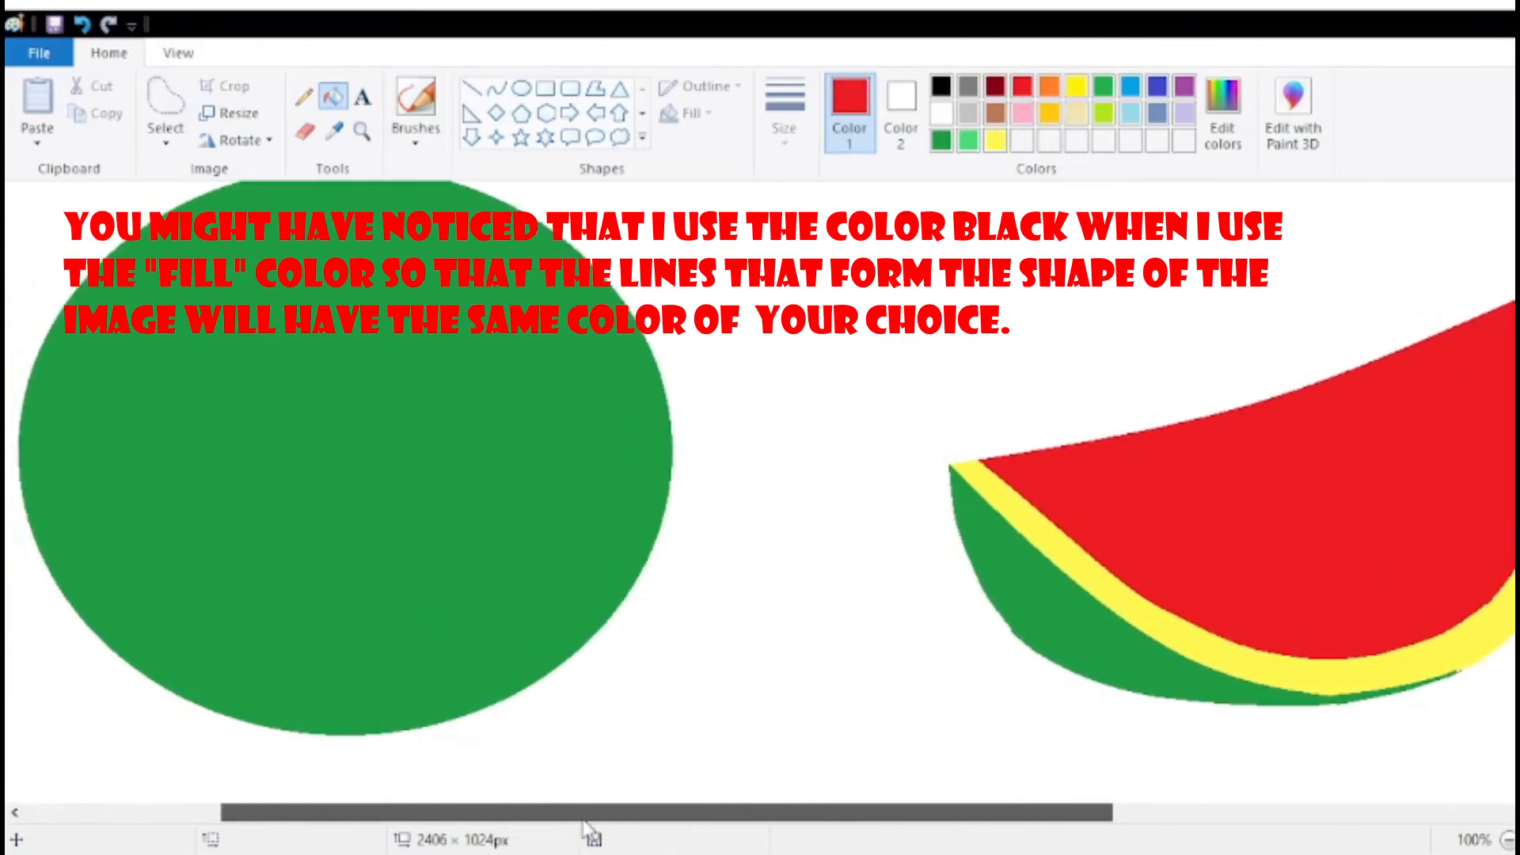
ctrl+scroll(1182, 704, down, 1)
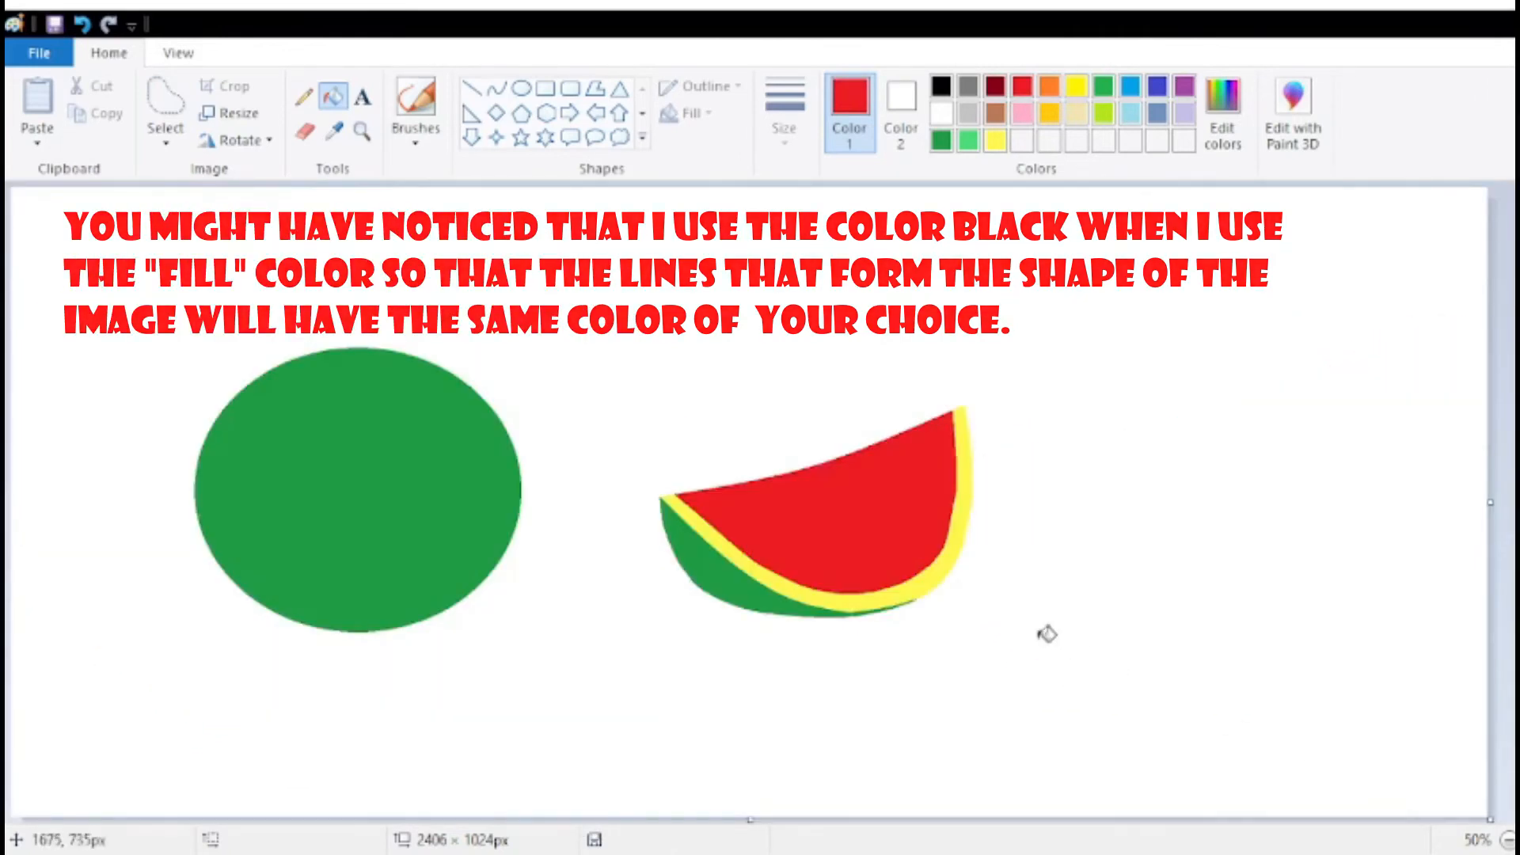
Recolor the circle and the wedge's outer rind with a custom darker green fill.
click(943, 143)
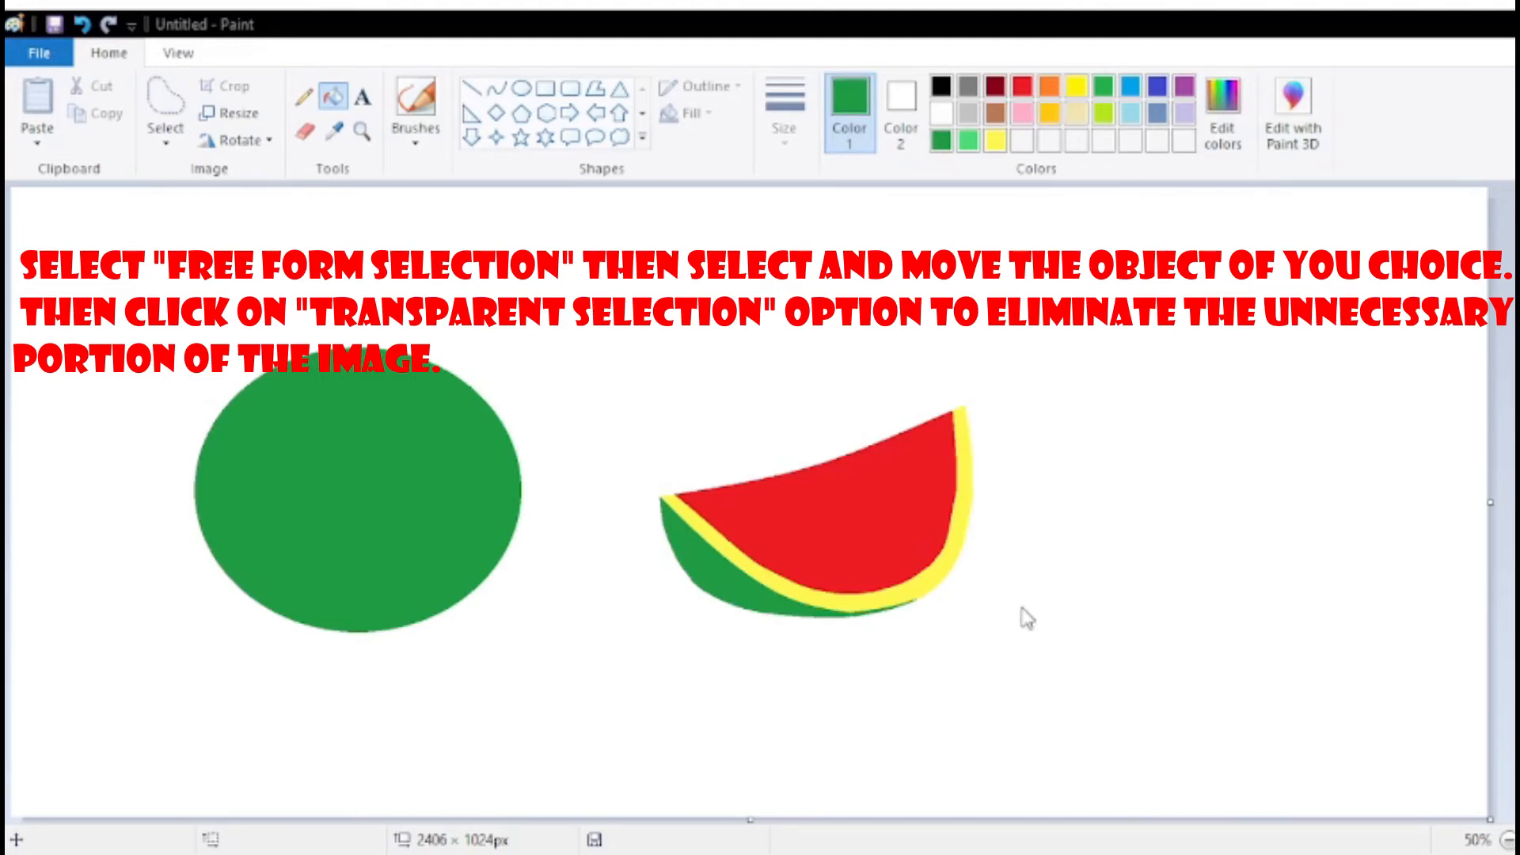
click(376, 400)
click(716, 552)
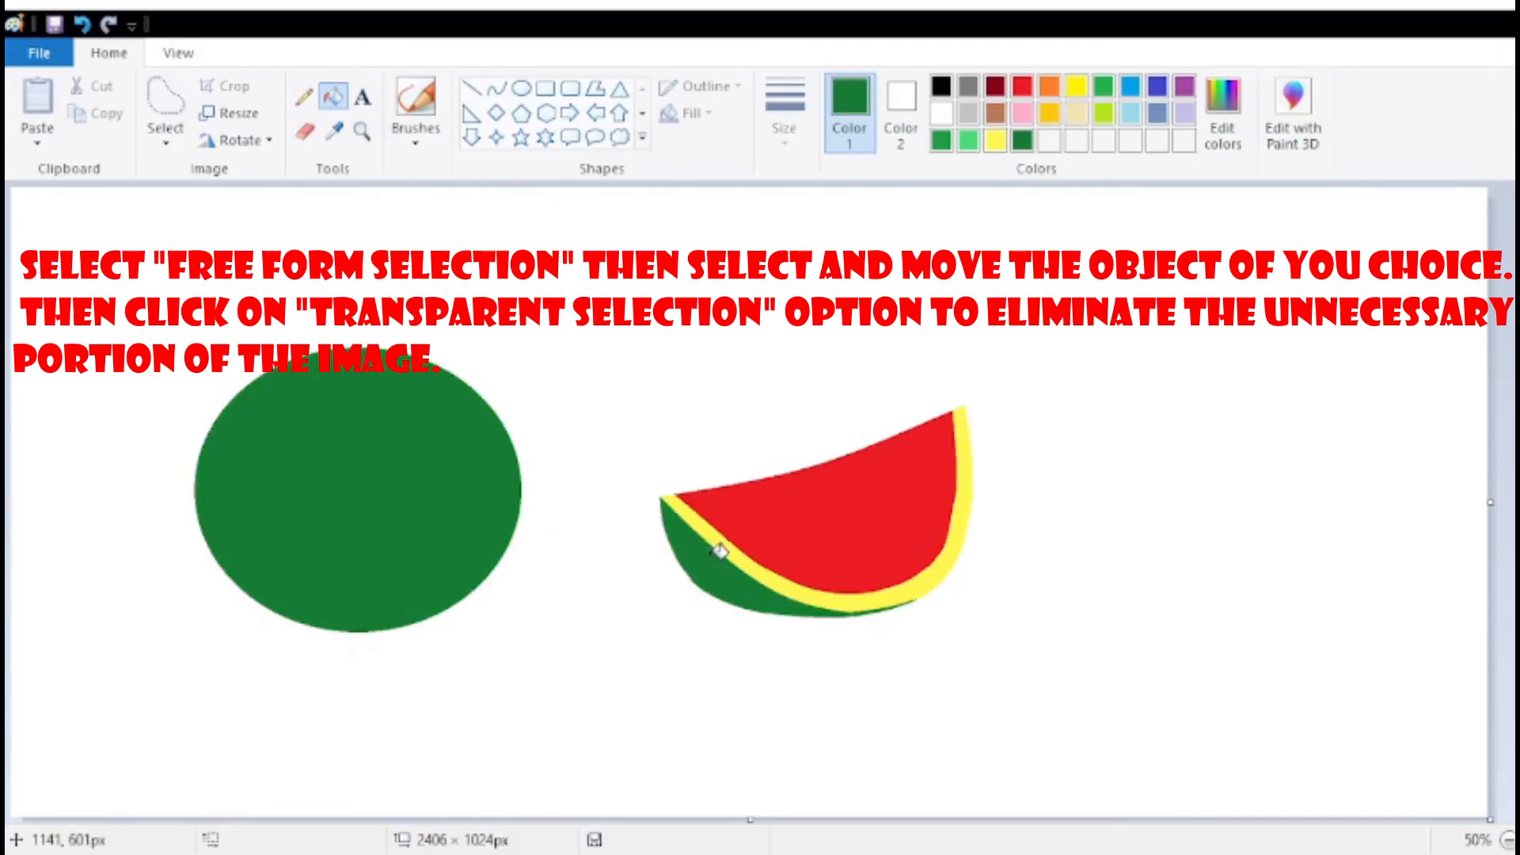
Outline the wedge with a transparent free-form selection and move it in front of the green circle's lower-left part.
click(178, 151)
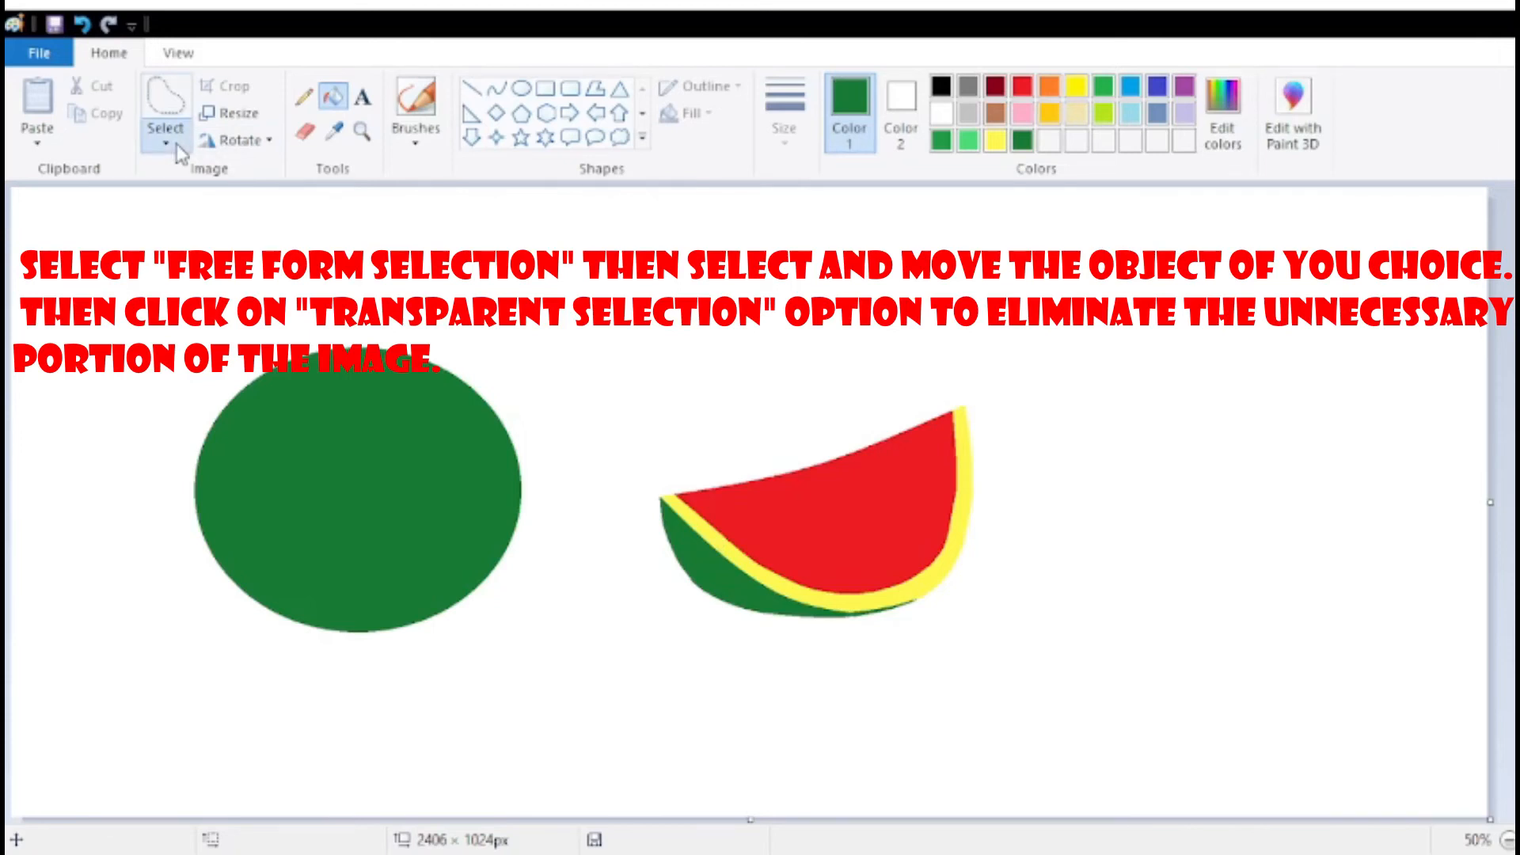
click(221, 222)
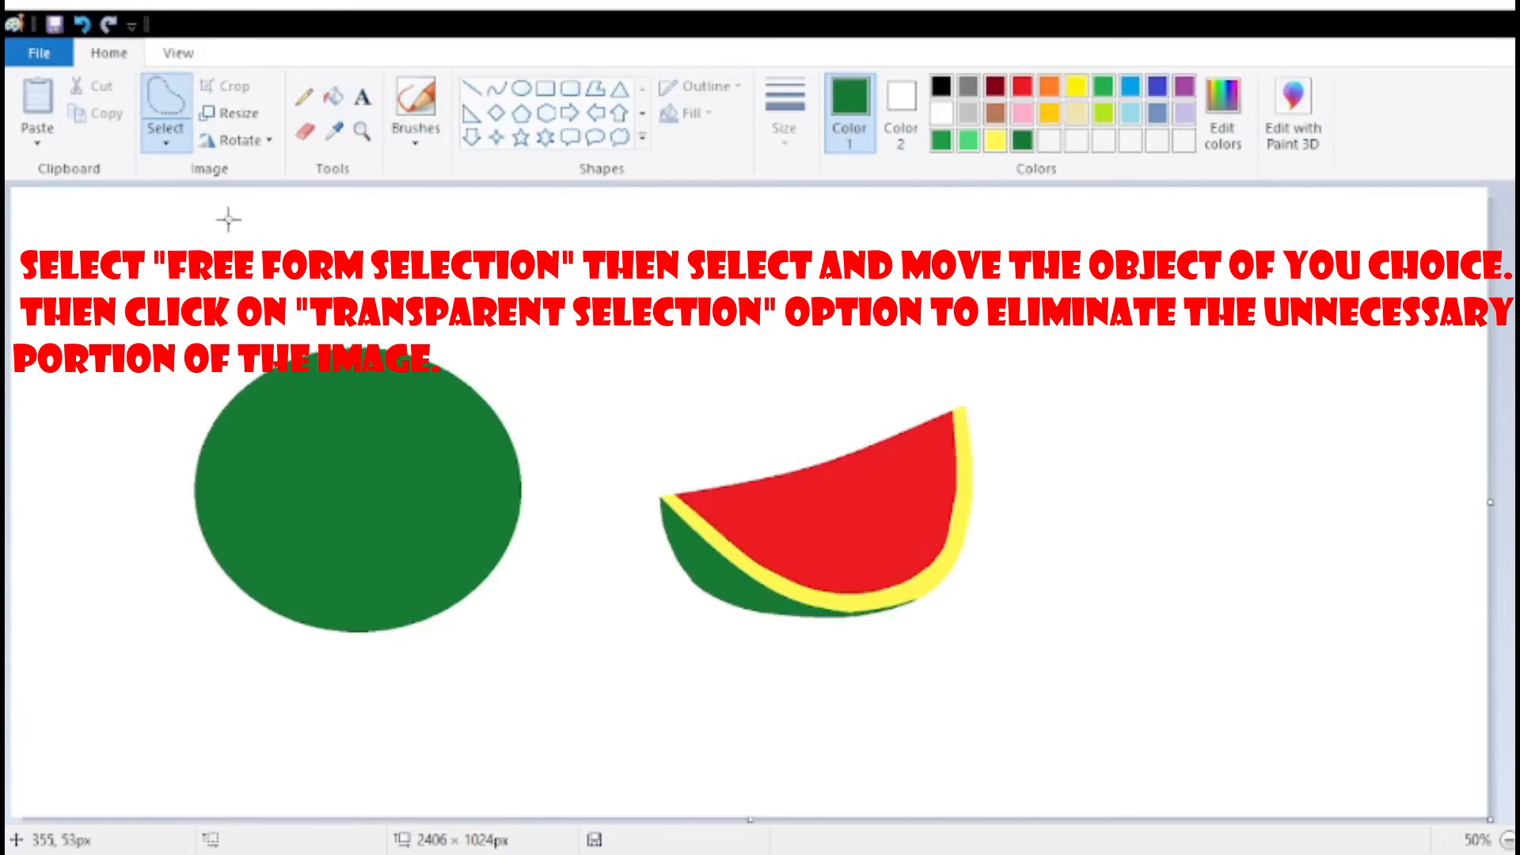
mouse_move(784, 424)
mouse_down()
mouse_move(654, 455)
mouse_move(646, 612)
mouse_move(988, 633)
mouse_move(1049, 450)
mouse_move(924, 391)
mouse_move(780, 425)
mouse_up()
drag(942, 475, 398, 570)
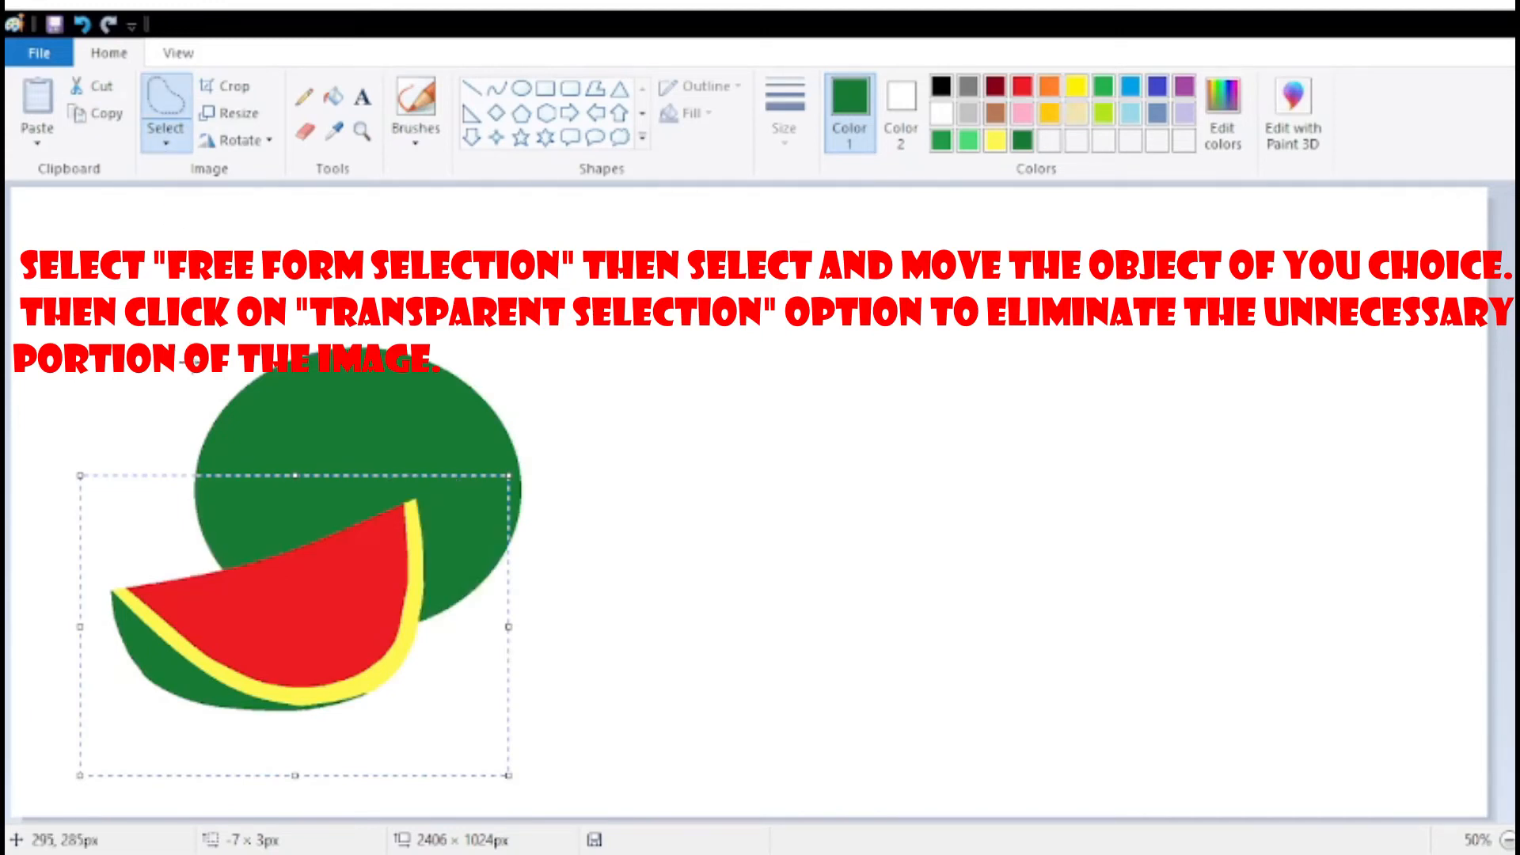
drag(244, 580, 302, 569)
click(908, 520)
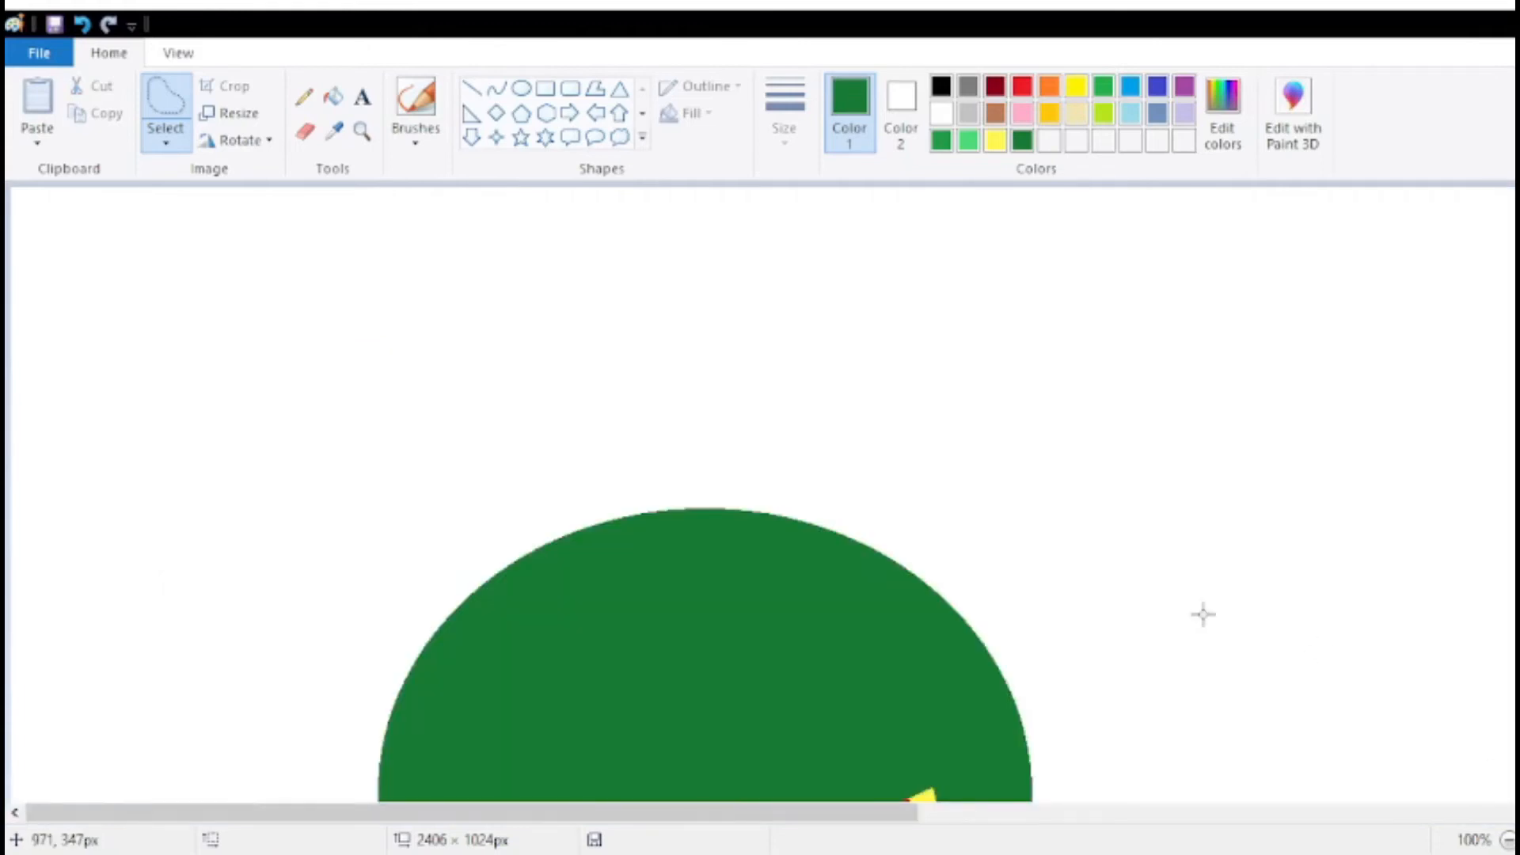
Draw a very dark green curve from the circle's left edge to the wedge's upper tip and fill the area beneath it to match.
scroll(1201, 614, down, 4)
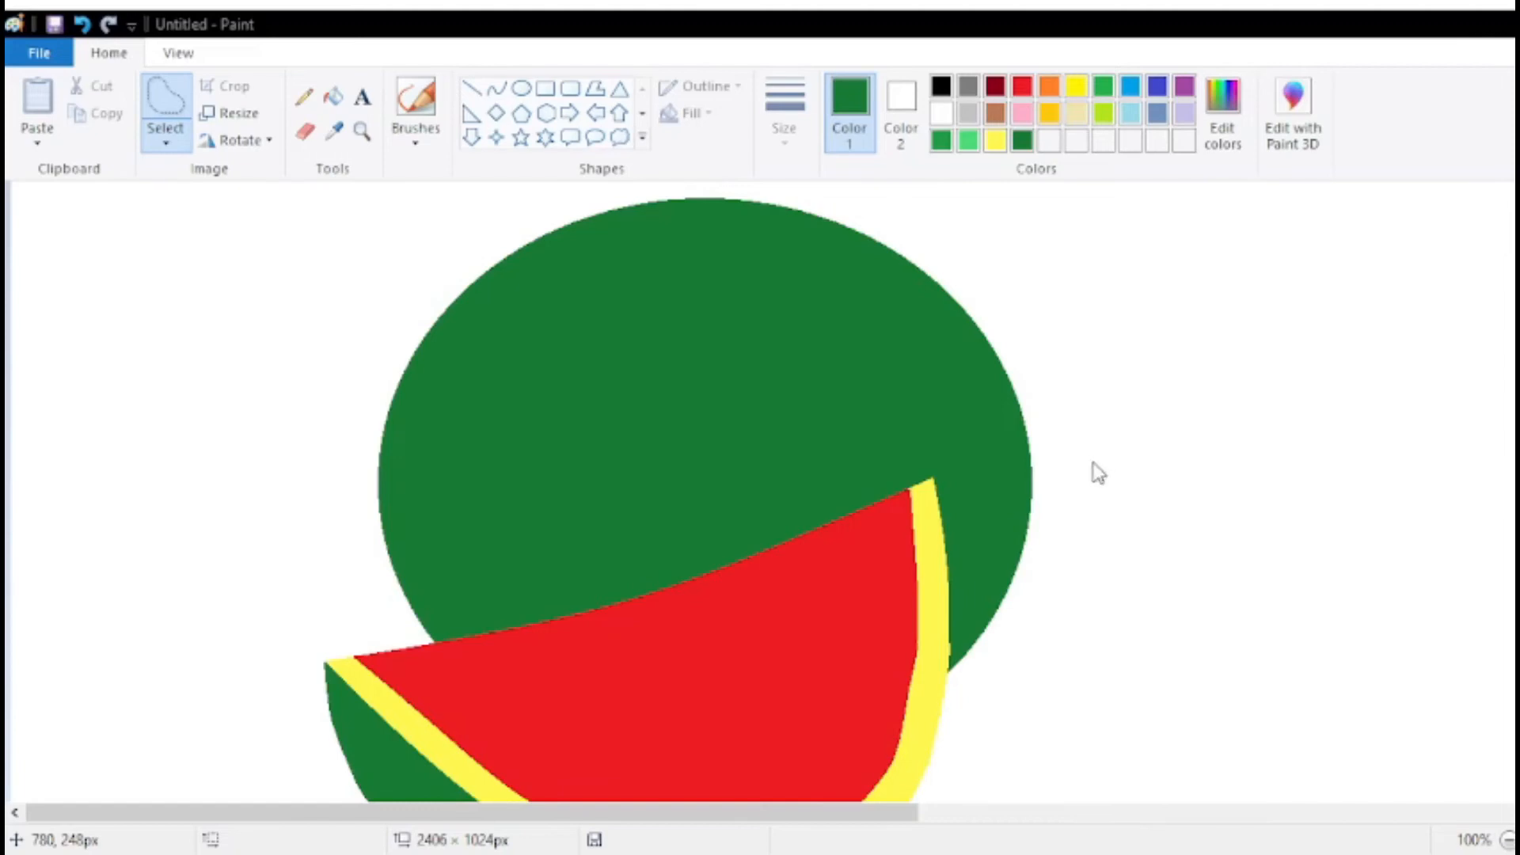
click(609, 596)
click(496, 88)
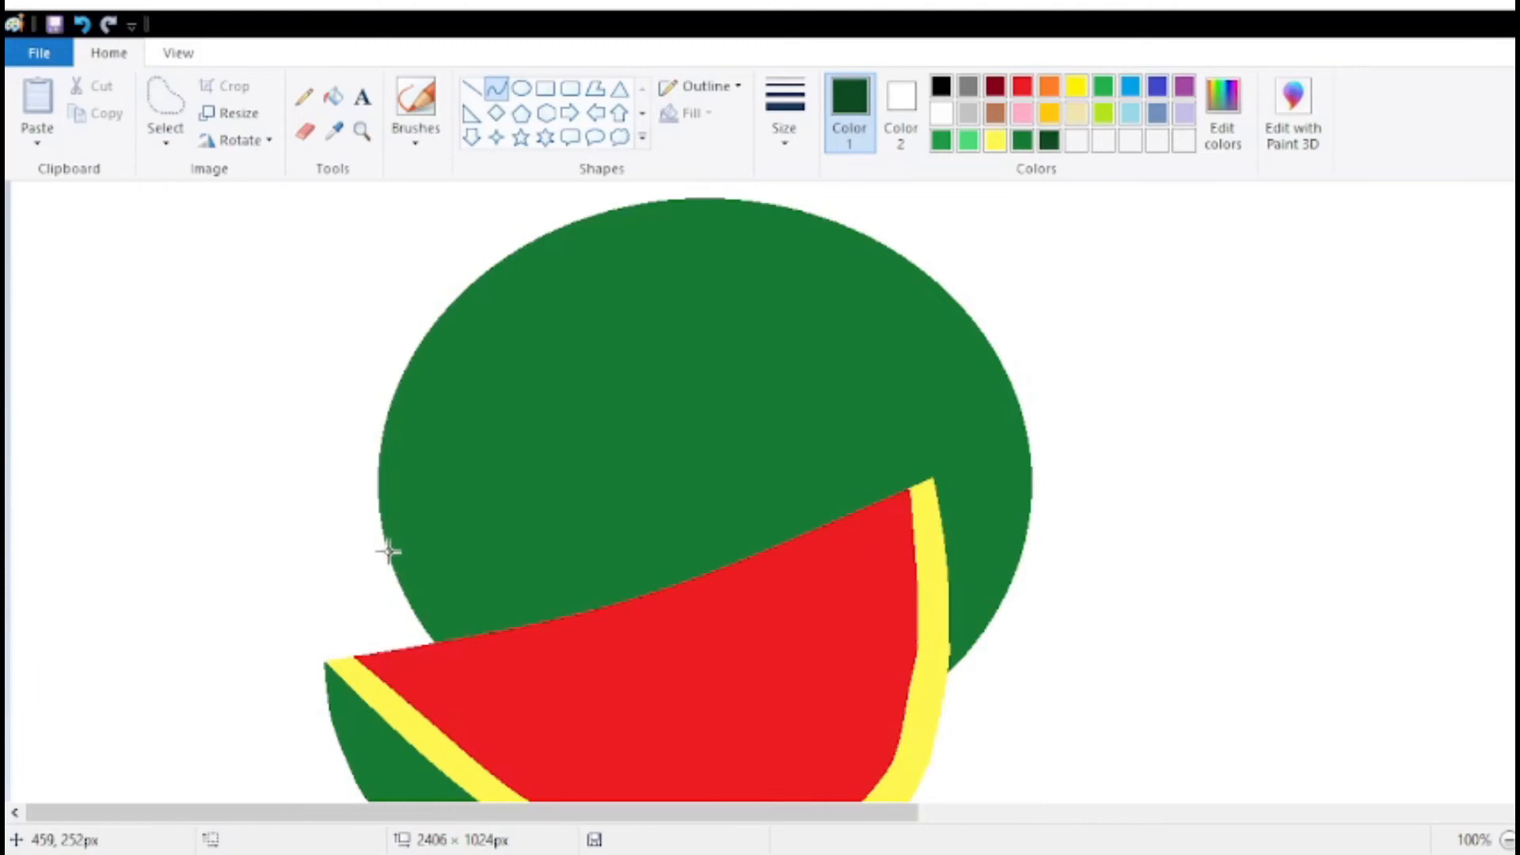
mouse_move(394, 564)
mouse_down()
mouse_move(529, 567)
mouse_move(922, 472)
mouse_move(638, 516)
mouse_move(508, 600)
mouse_move(549, 604)
mouse_move(607, 584)
mouse_move(600, 567)
mouse_move(702, 557)
mouse_up()
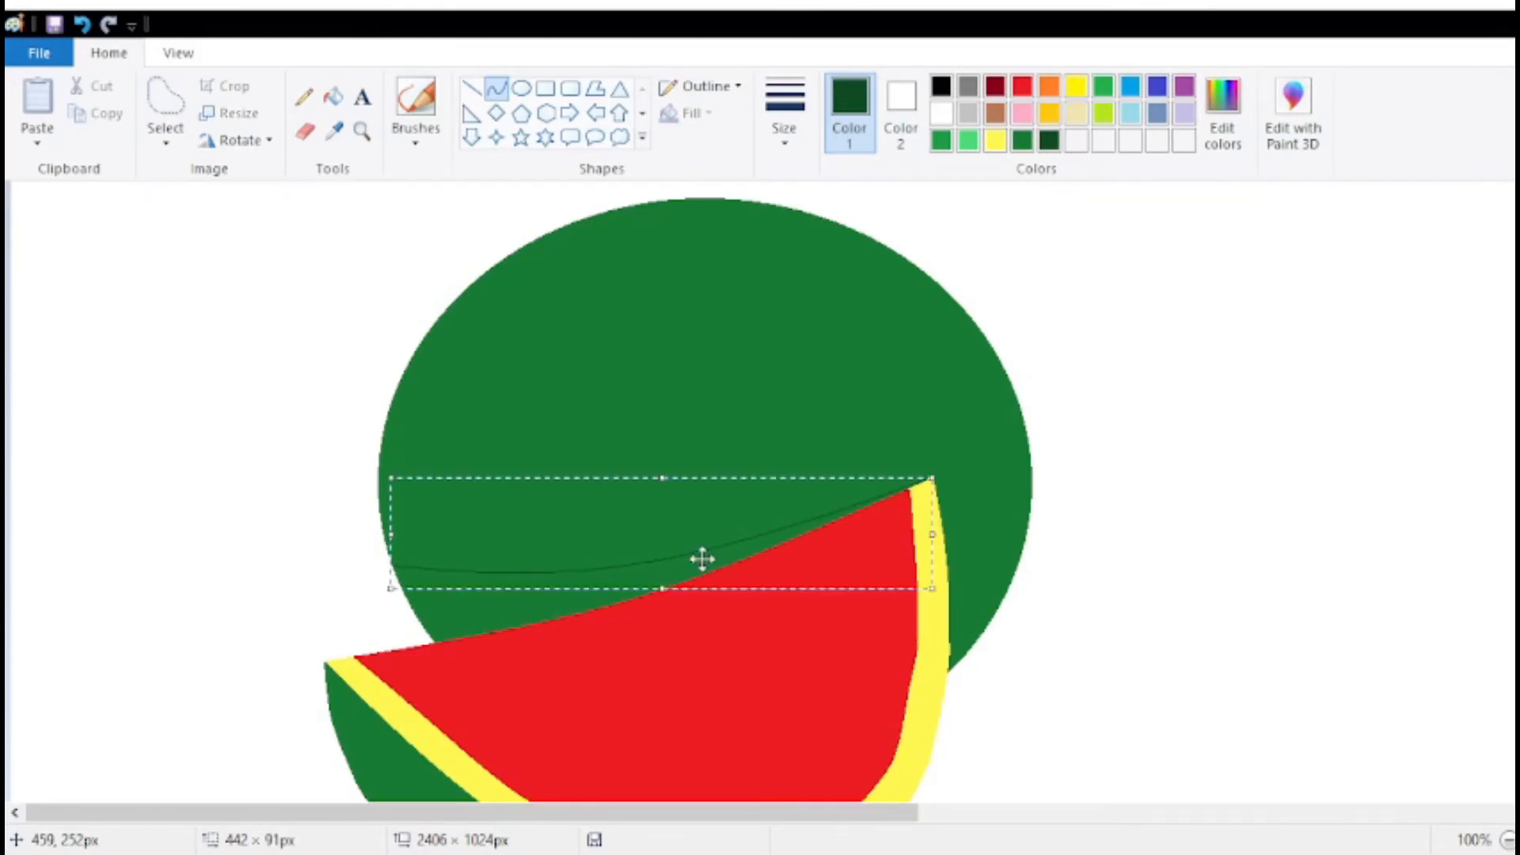
click(327, 297)
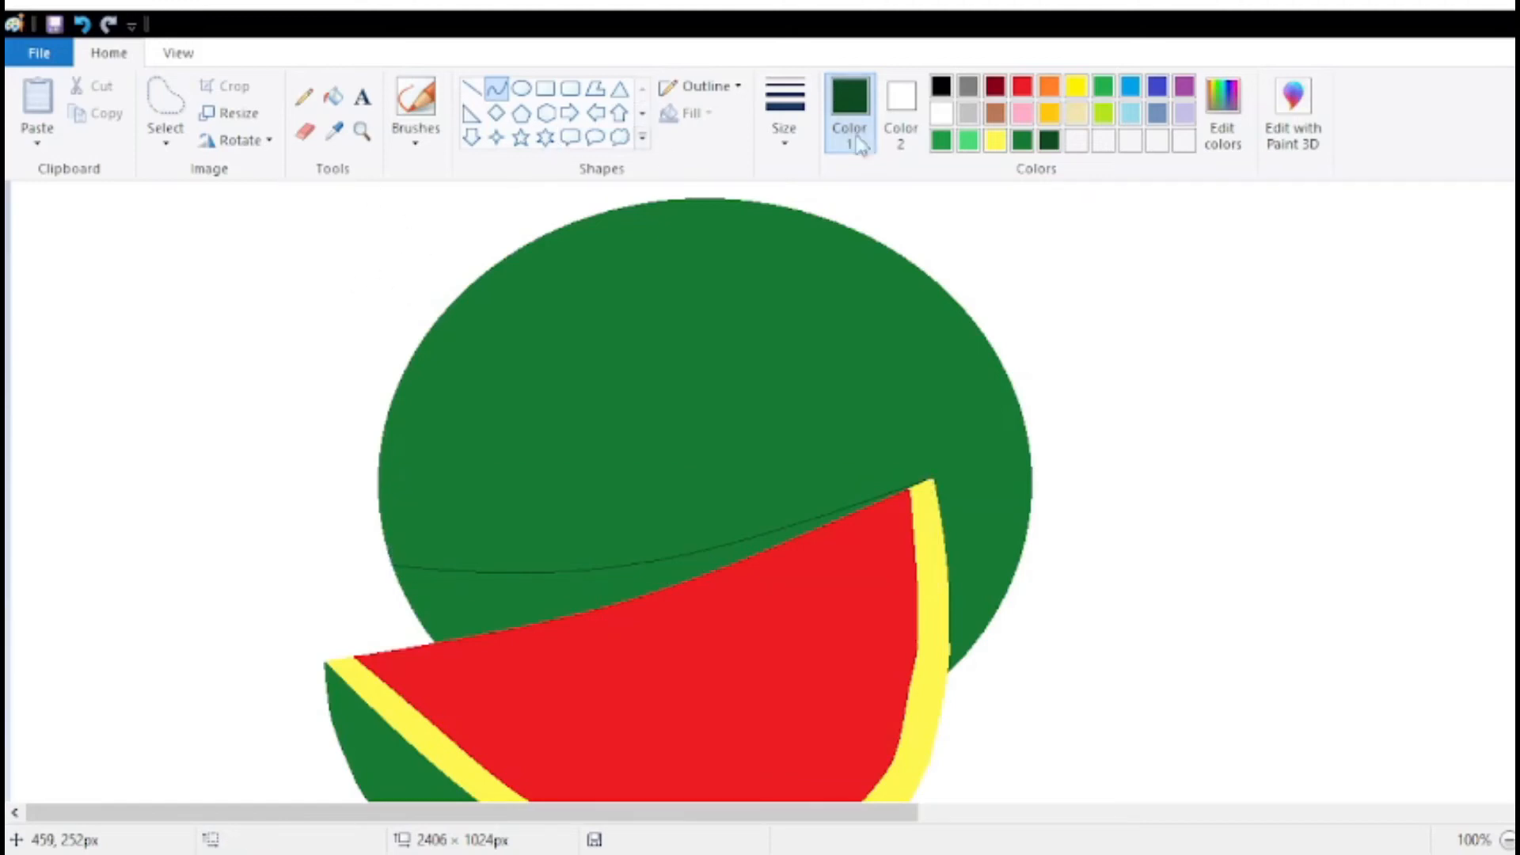
click(333, 95)
click(515, 577)
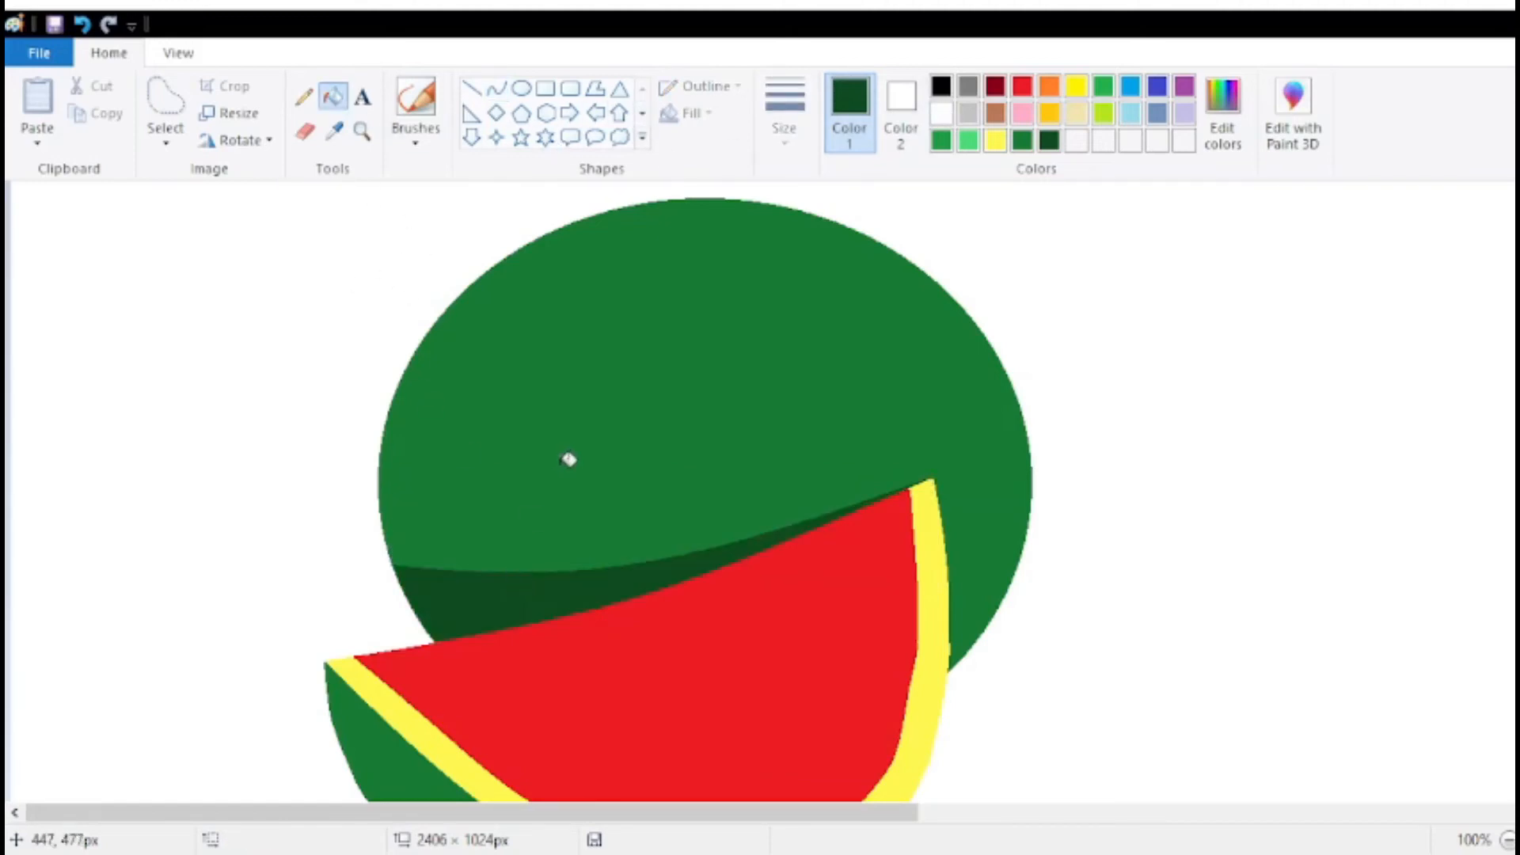
Draw two very dark green curves across the wedge's green rind, from its outer edge to the same point on the yellow band.
scroll(567, 457, down, 3)
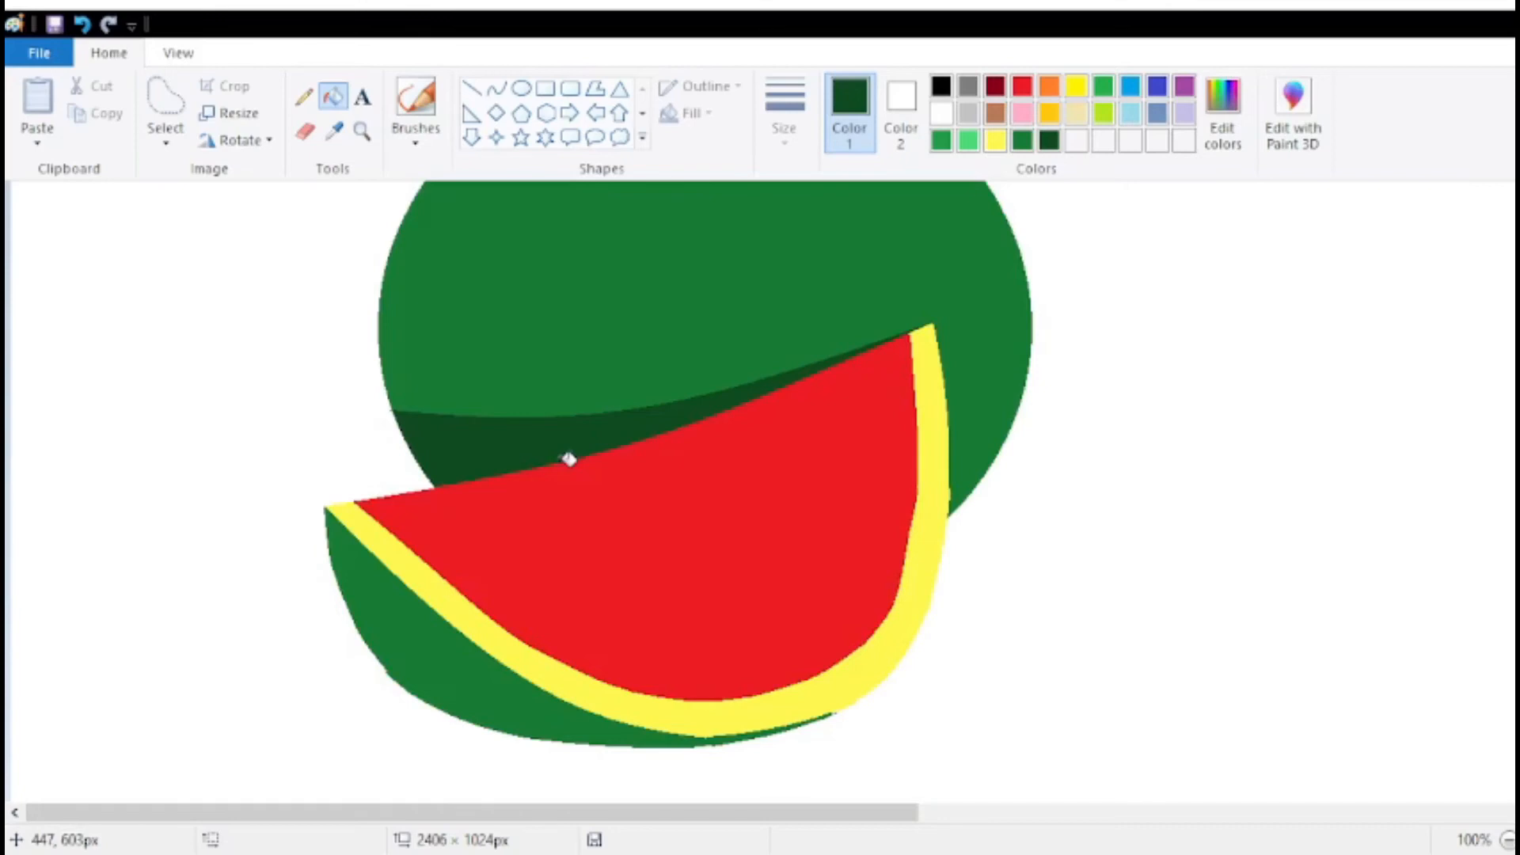
click(497, 88)
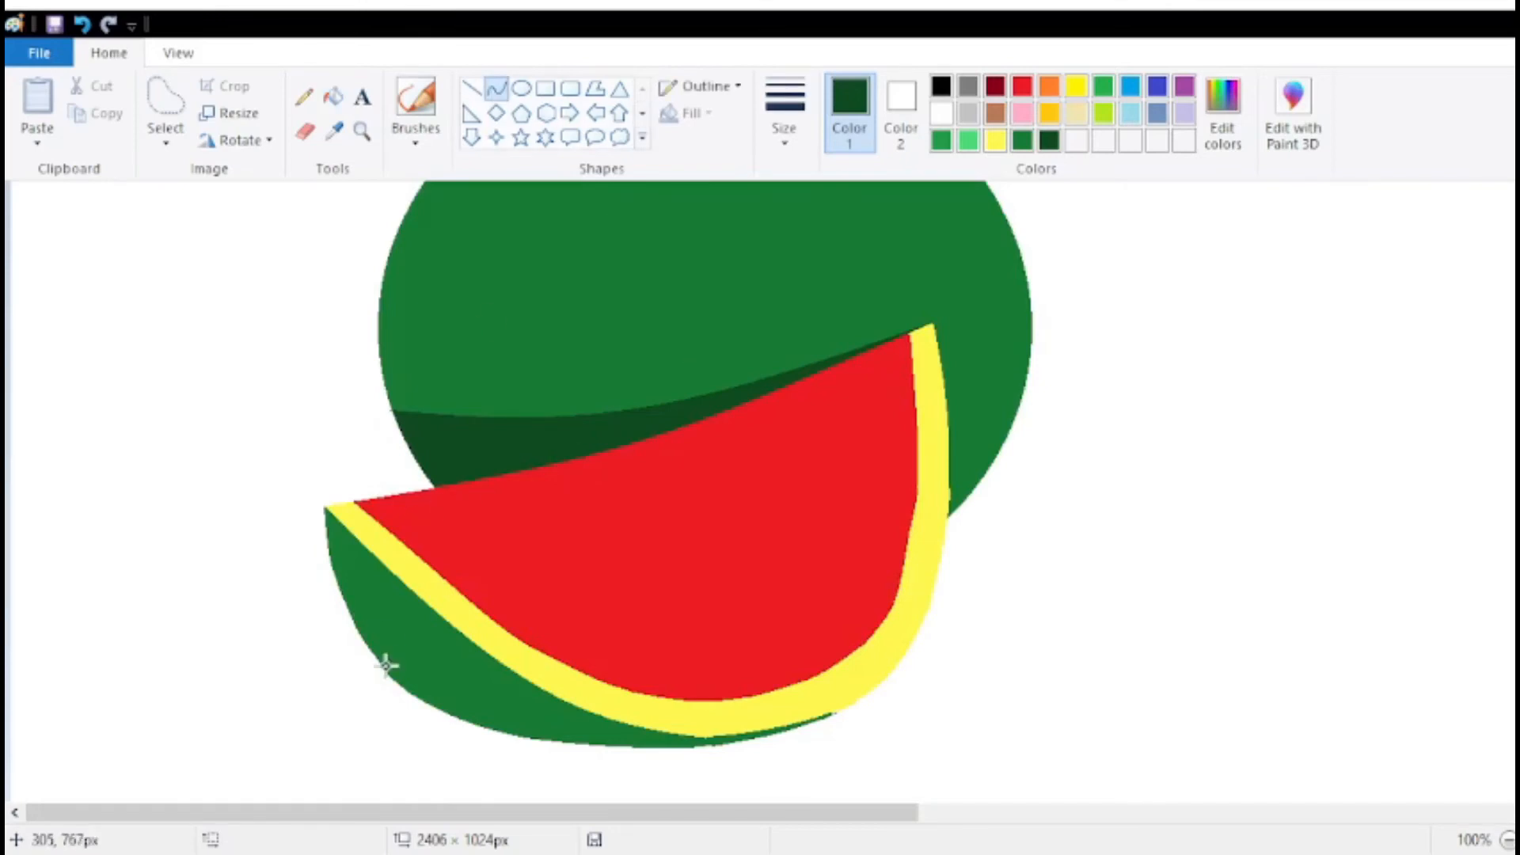
click(362, 131)
click(546, 625)
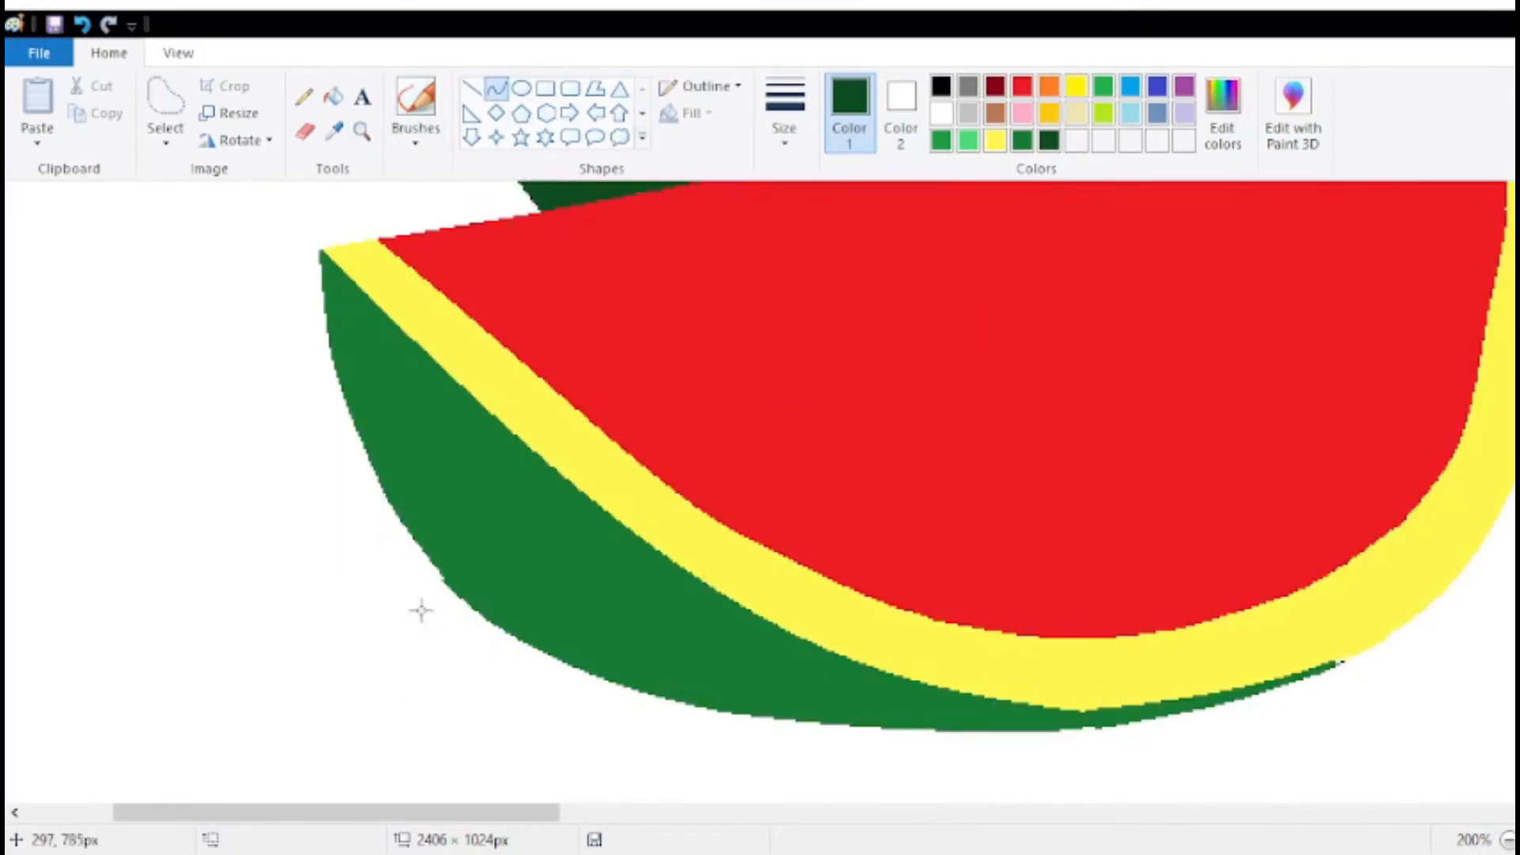
drag(441, 568, 692, 597)
click(604, 695)
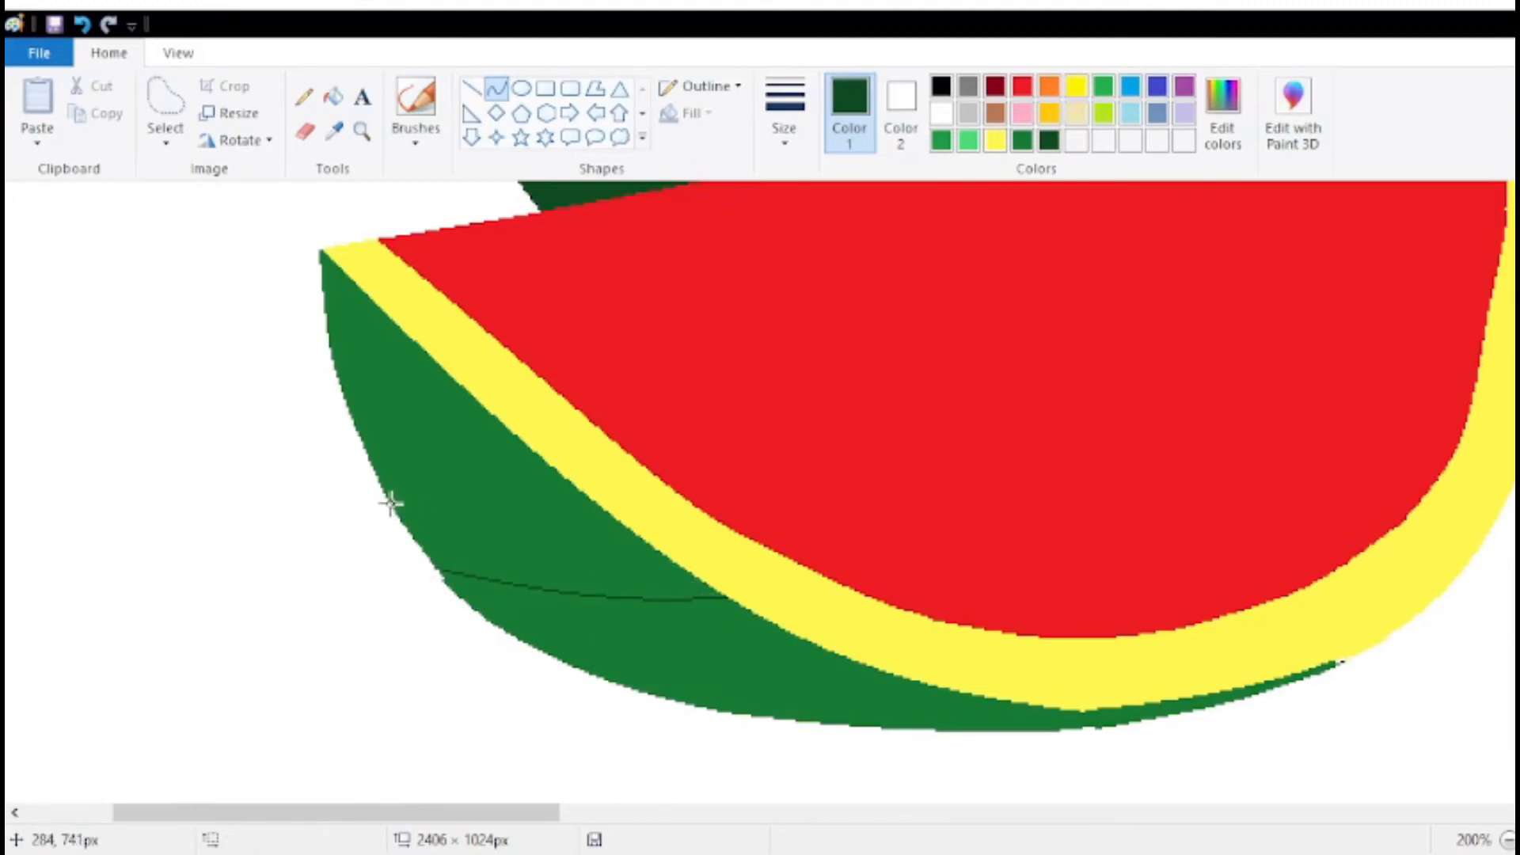
drag(390, 502, 512, 563)
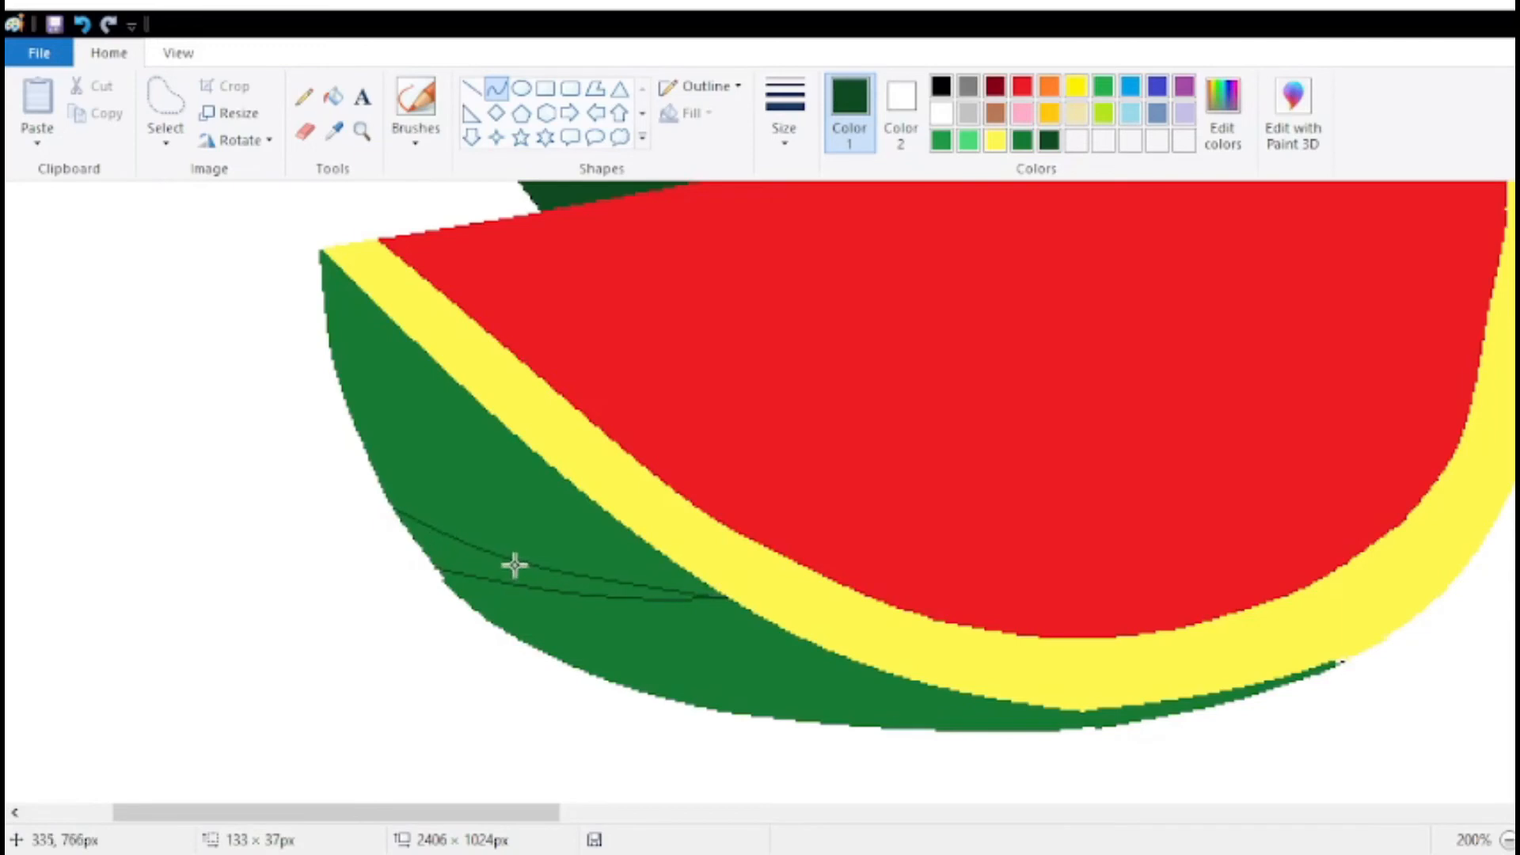
click(177, 532)
Fill the rind area between the two curves and the area below them with the very dark green.
click(333, 96)
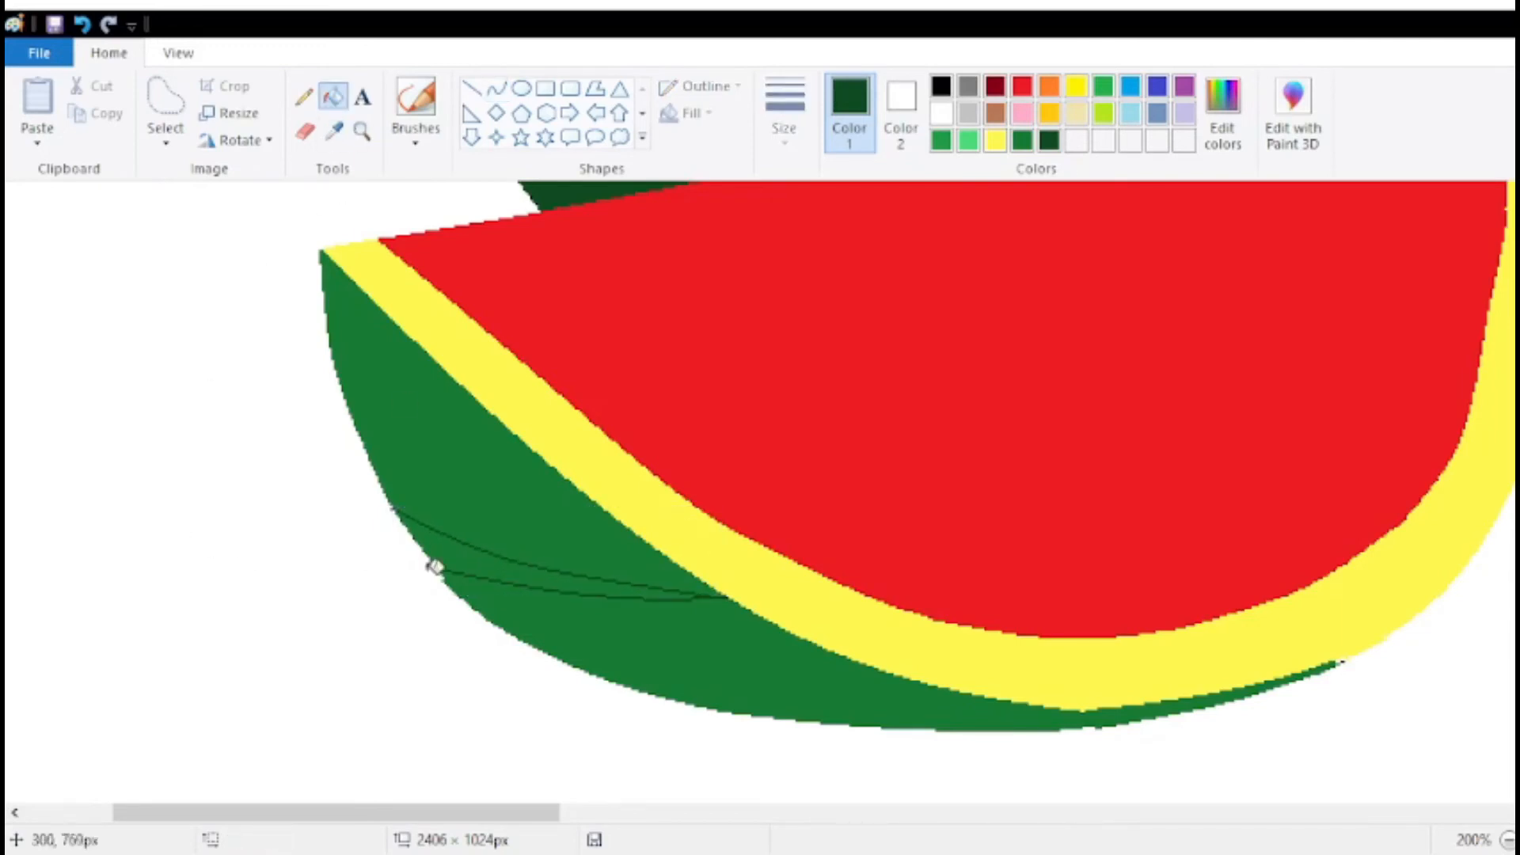
click(433, 563)
click(573, 609)
Narrow the canvas to 1316 px wide by pulling in its right edge.
click(362, 131)
right_click(535, 475)
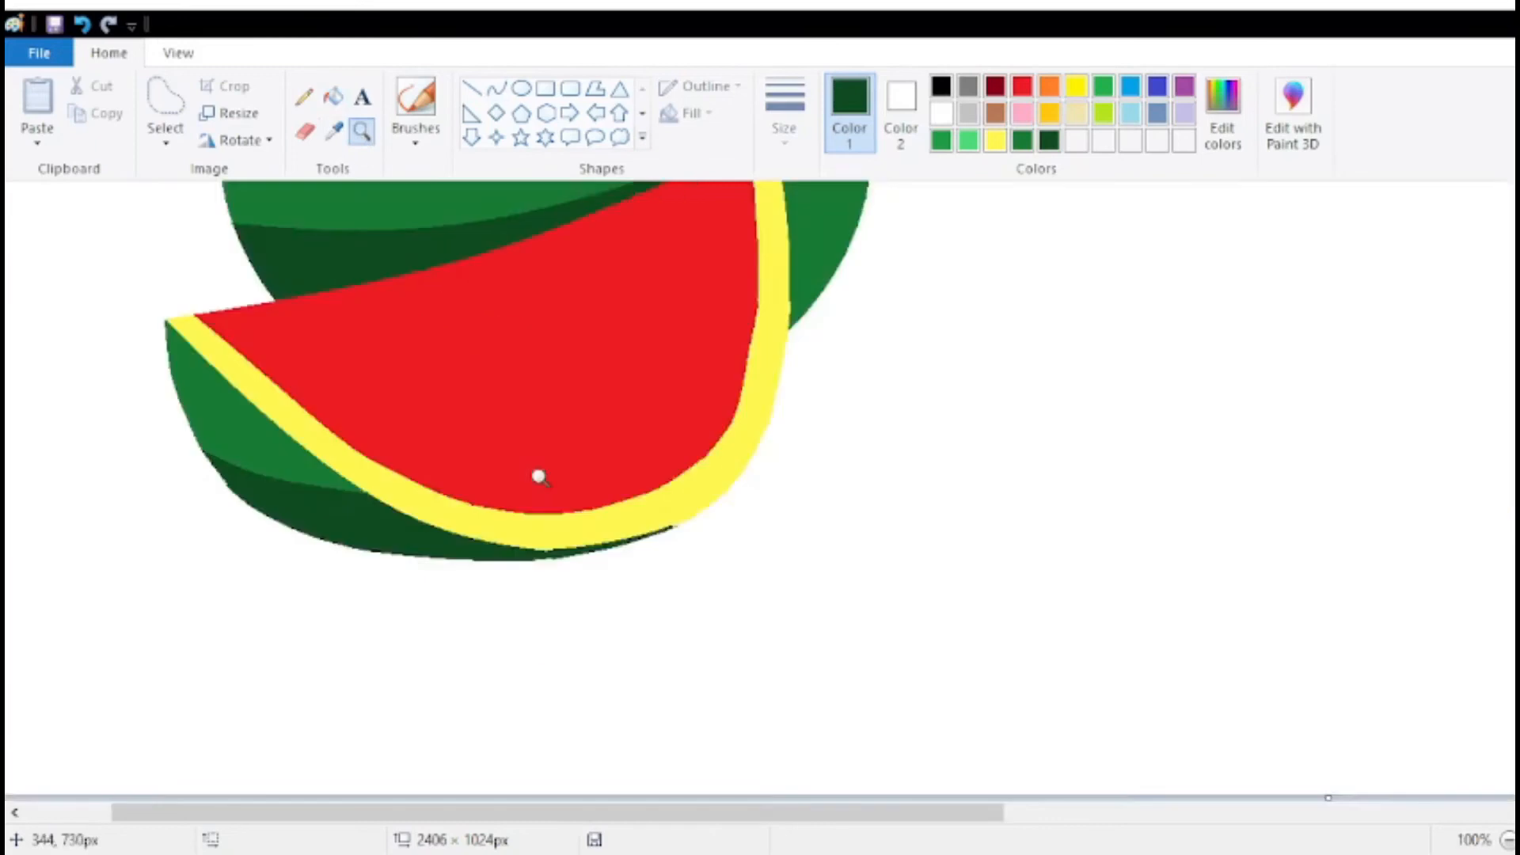
right_click(535, 475)
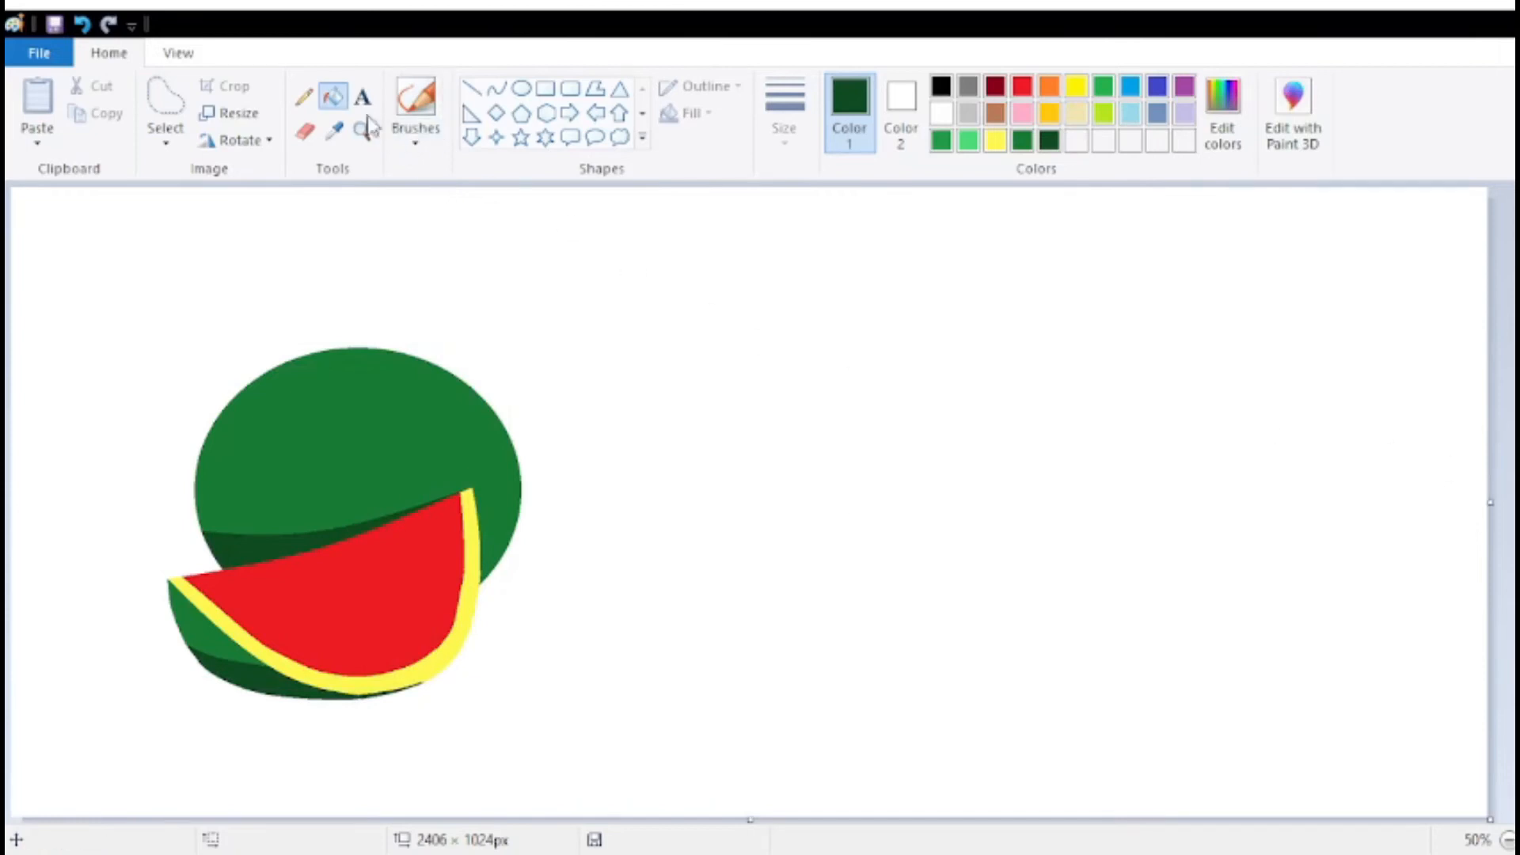
click(304, 96)
drag(1489, 504, 820, 506)
Brush a bundle of thin light green streaks along the whole watermelon's upper-left curve.
scroll(1084, 637, up, 1)
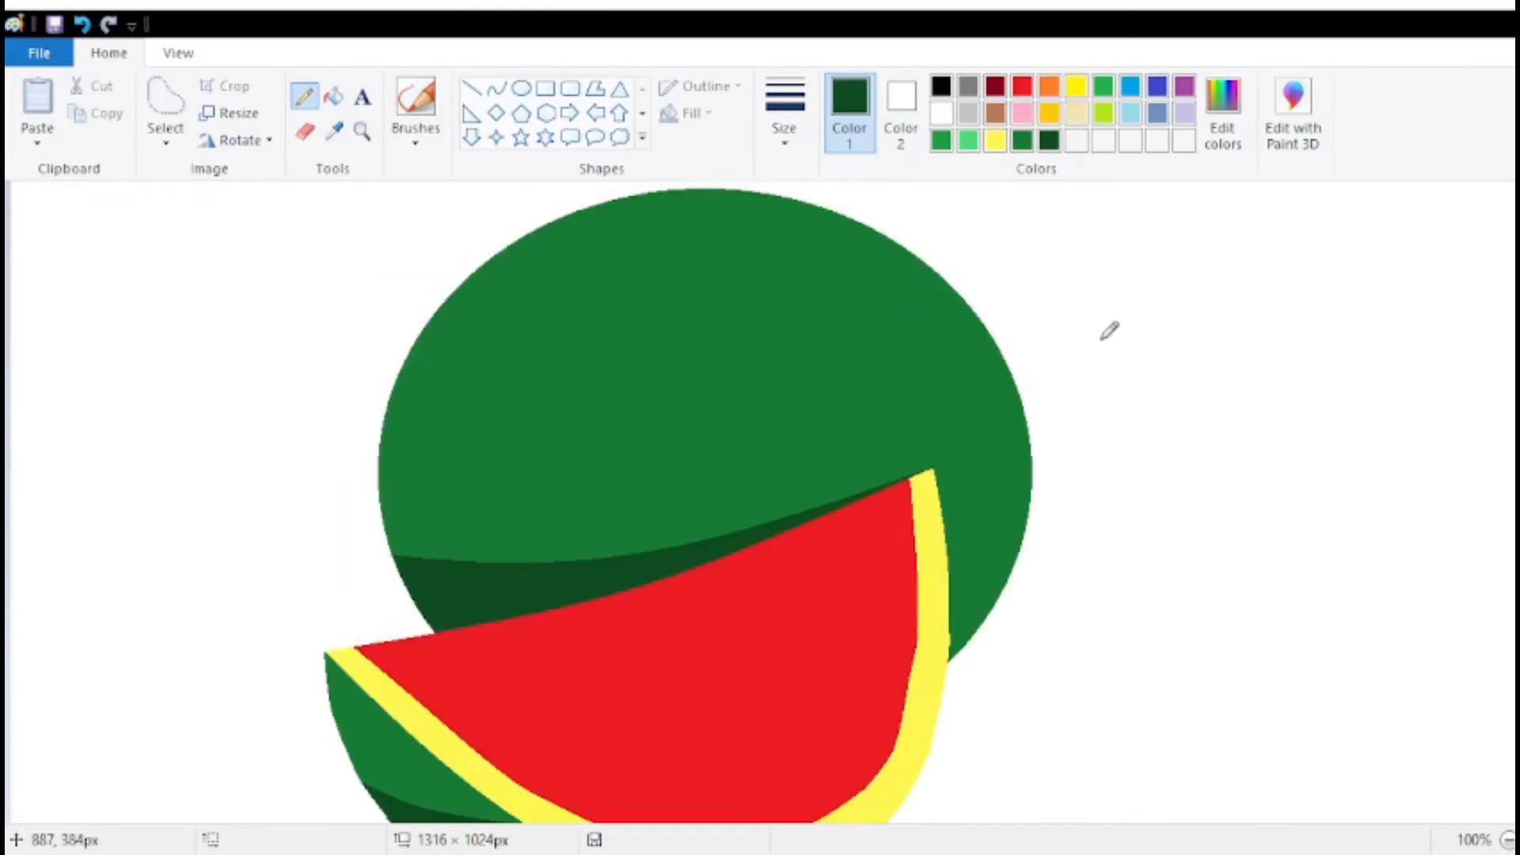
click(969, 142)
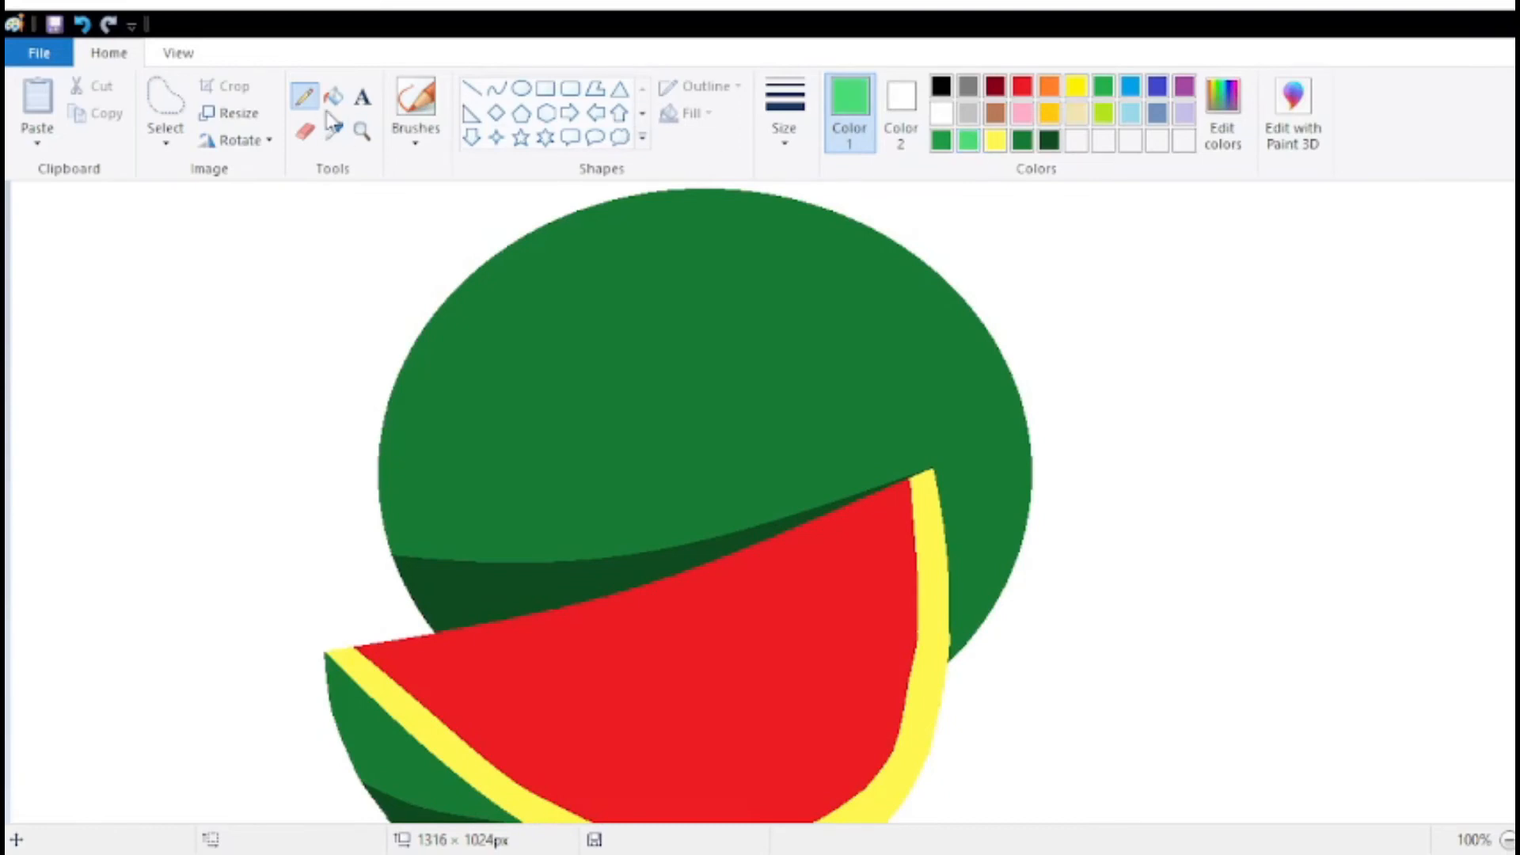
click(416, 107)
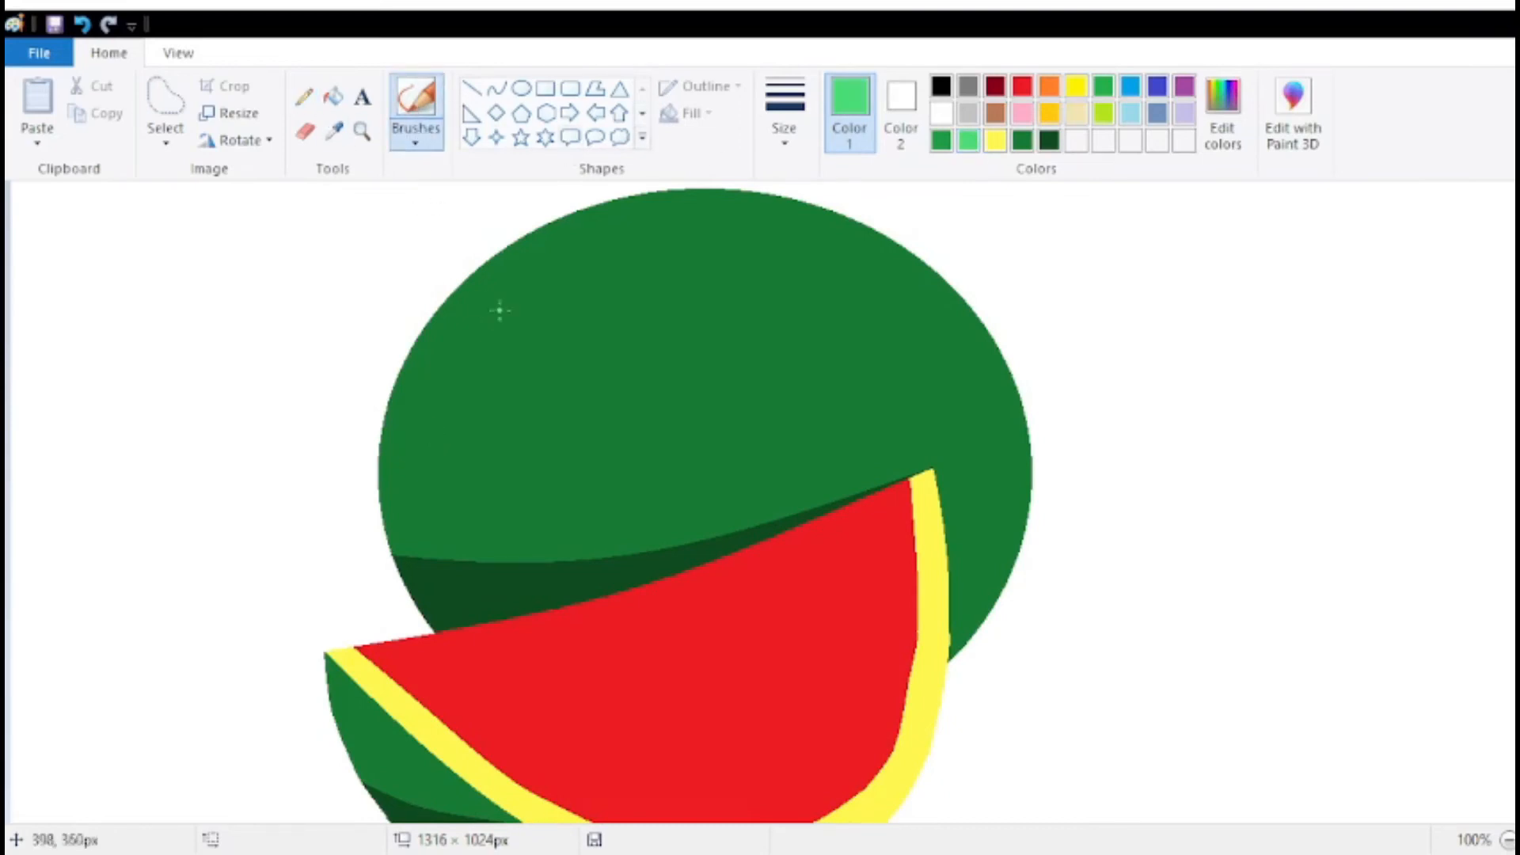
mouse_move(440, 459)
mouse_down()
mouse_move(505, 352)
mouse_move(636, 258)
mouse_move(756, 231)
mouse_up()
mouse_move(417, 494)
mouse_down()
mouse_move(663, 262)
mouse_move(780, 228)
mouse_up()
mouse_move(410, 471)
mouse_down()
mouse_move(482, 328)
mouse_move(651, 241)
mouse_move(750, 218)
mouse_move(824, 220)
mouse_move(851, 239)
mouse_up()
mouse_move(445, 482)
mouse_down()
mouse_move(478, 395)
mouse_move(576, 284)
mouse_move(784, 207)
mouse_up()
mouse_move(423, 452)
mouse_down()
mouse_move(393, 514)
mouse_move(453, 449)
mouse_move(410, 468)
mouse_move(393, 506)
mouse_move(454, 401)
mouse_move(591, 263)
mouse_move(802, 214)
mouse_up()
drag(608, 253, 762, 201)
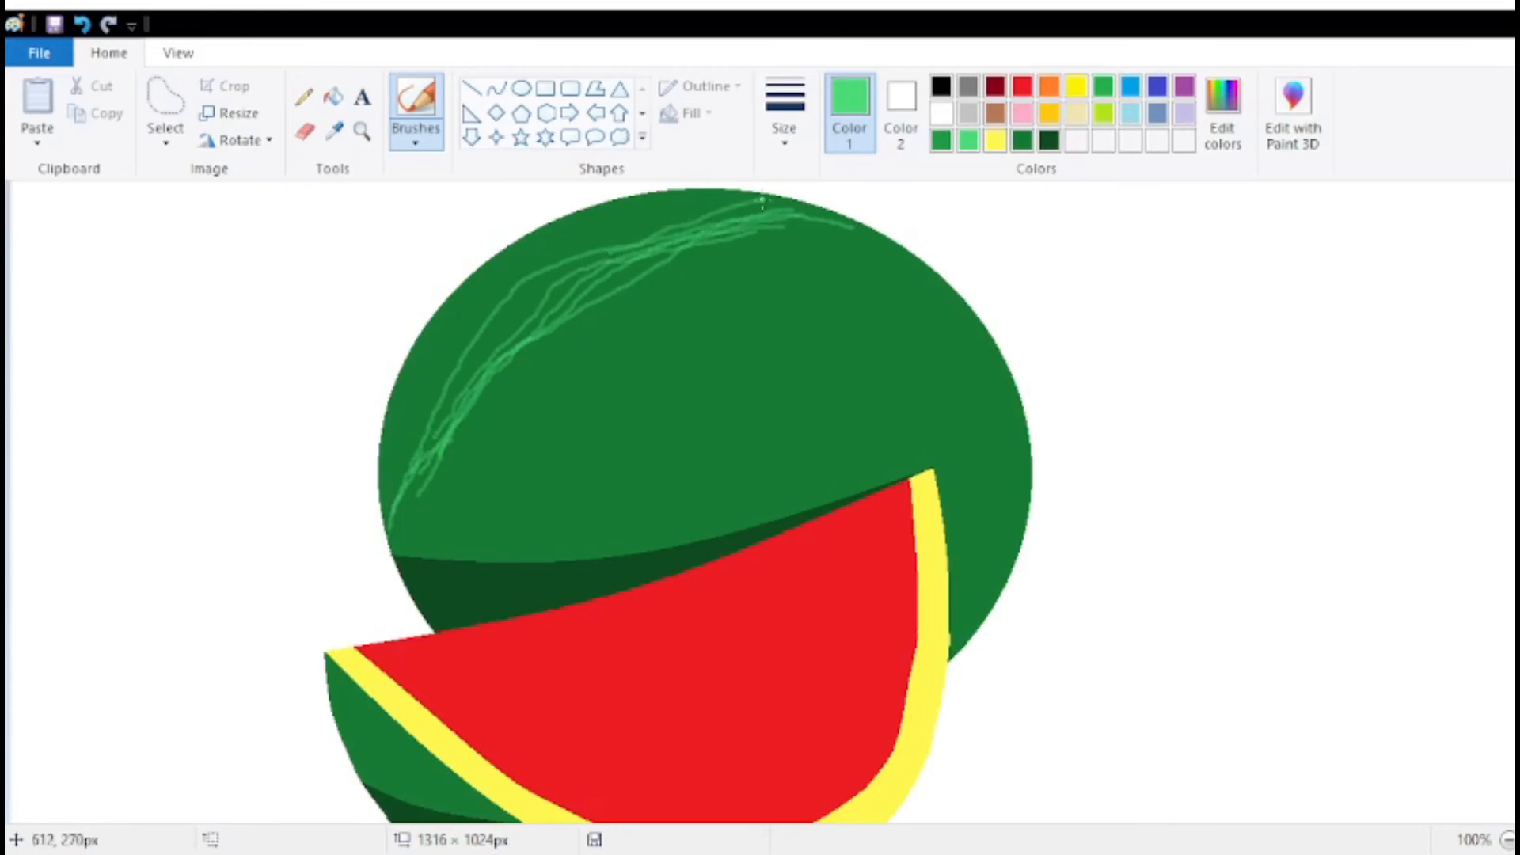
Brush a band of thin light green streaks just above the dark shadow, rising to the whole watermelon's right edge.
drag(520, 546, 1043, 412)
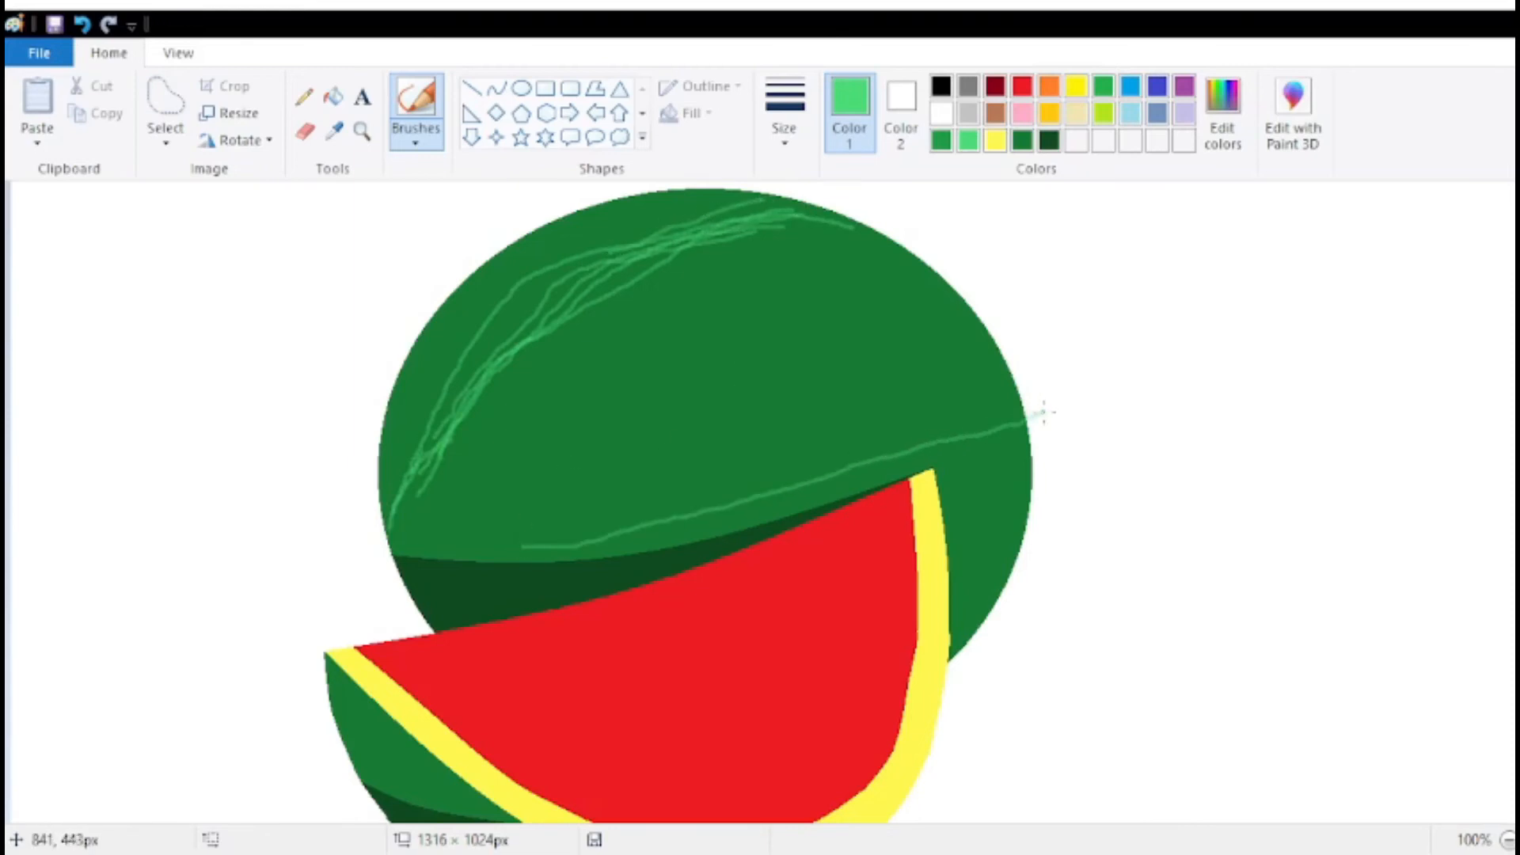
key(ctrl+z)
mouse_move(519, 545)
mouse_down()
mouse_move(697, 518)
mouse_move(992, 412)
mouse_move(939, 444)
mouse_move(1009, 378)
mouse_move(889, 388)
mouse_up()
drag(991, 385, 631, 503)
drag(441, 553, 687, 495)
drag(497, 540, 980, 396)
key(ctrl+z)
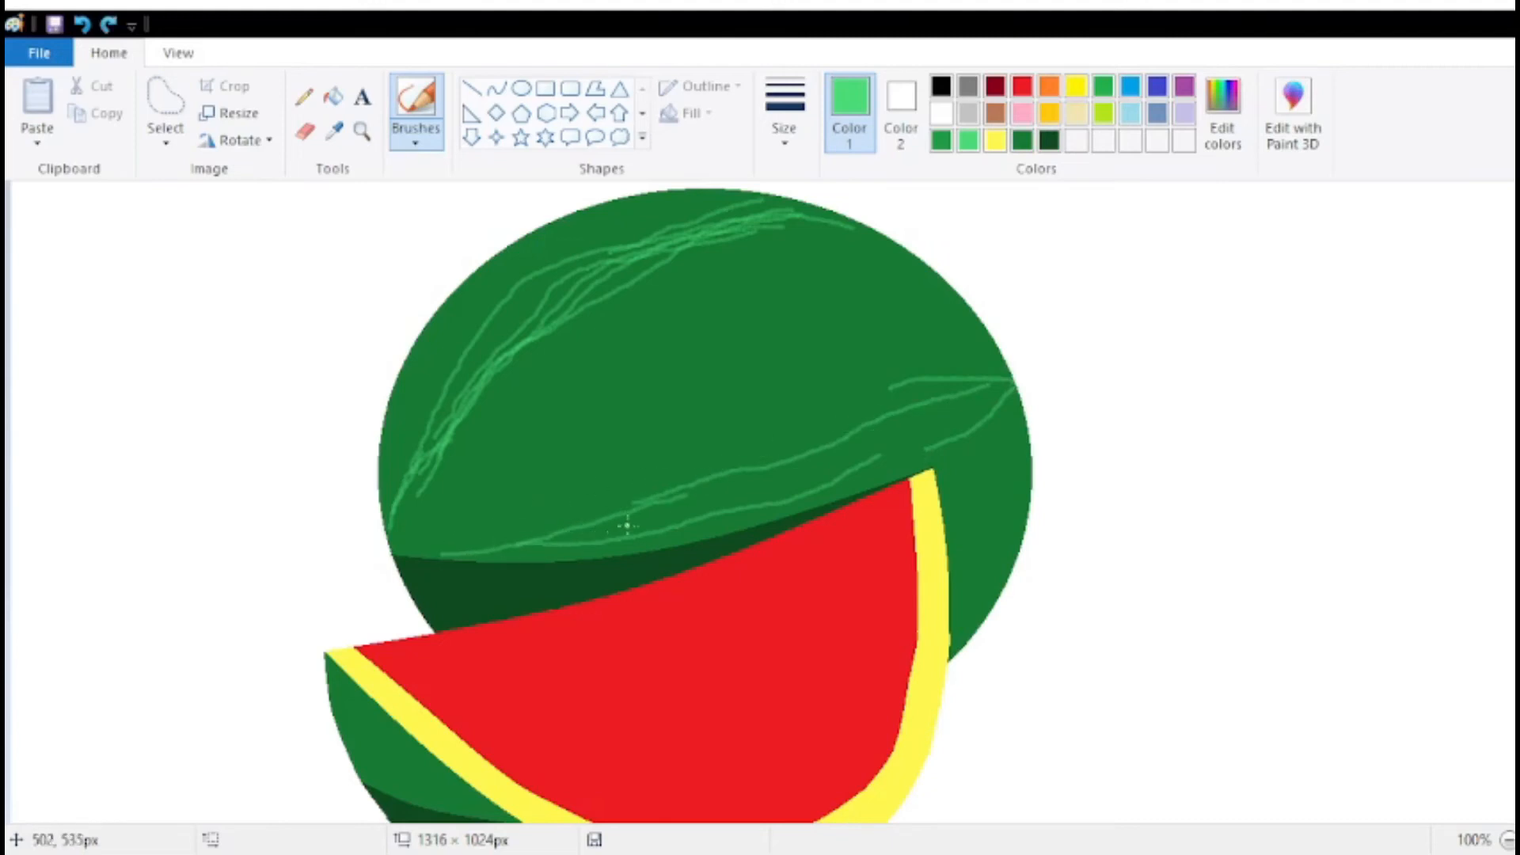
drag(696, 533, 918, 431)
drag(678, 509, 980, 403)
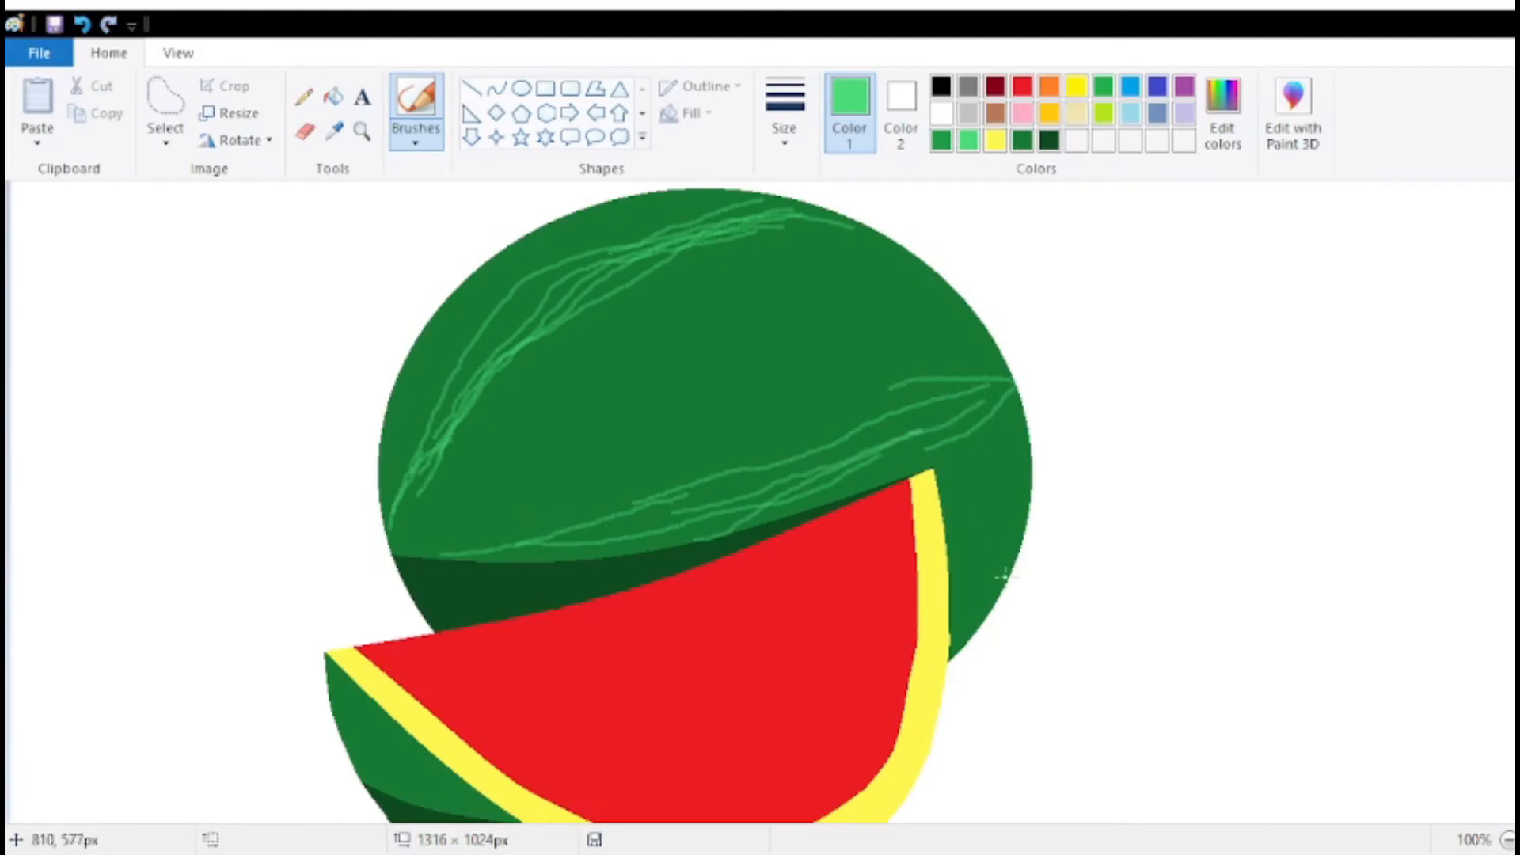
Thicken the upper-left streak bundle with more light green strokes, concentrated toward its lower end at the watermelon's left edge.
drag(534, 299, 408, 424)
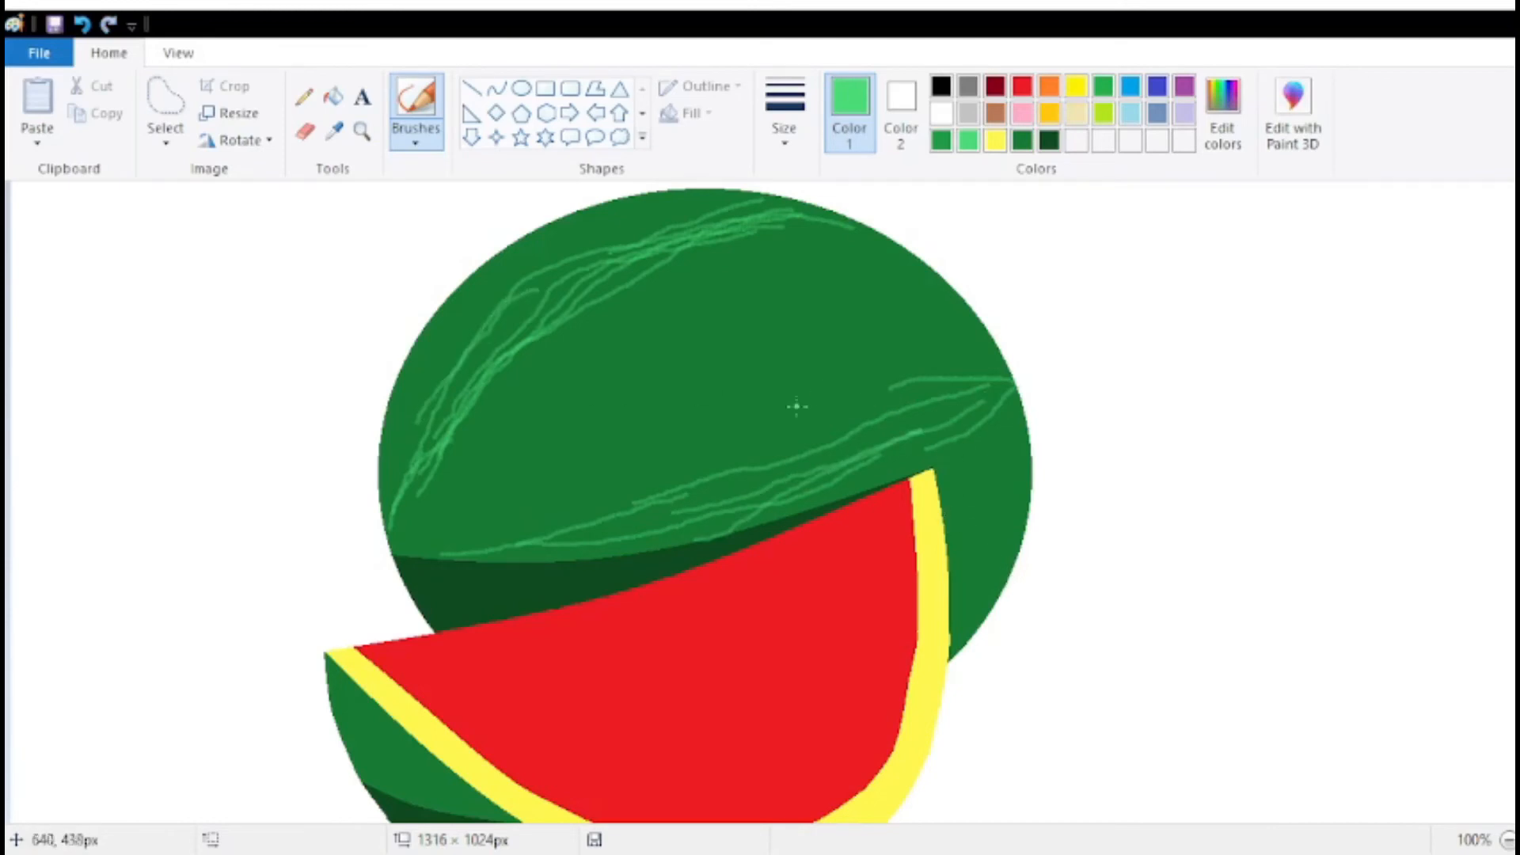
click(361, 131)
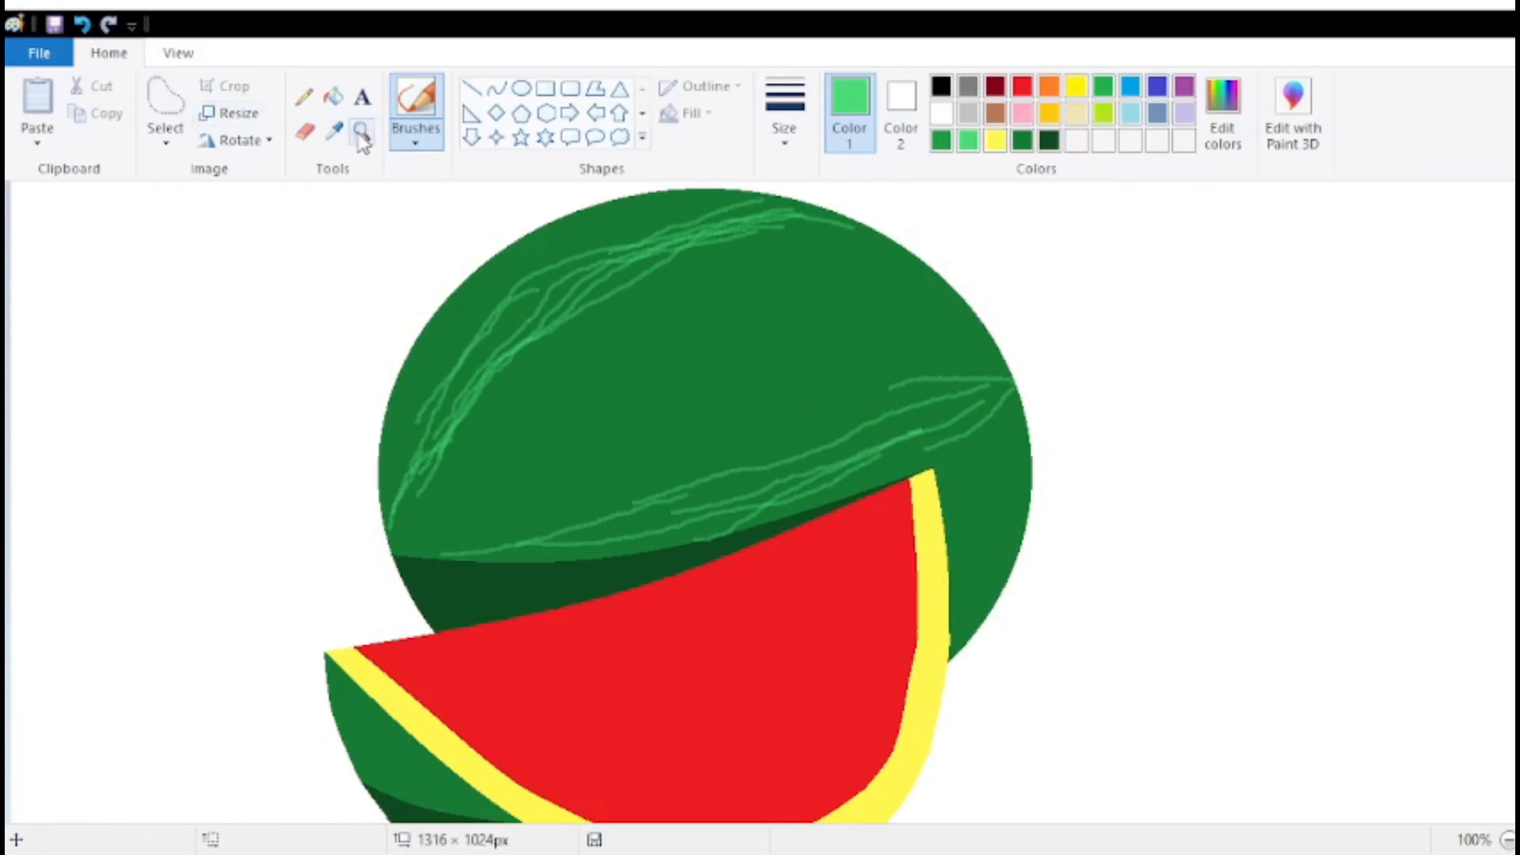
right_click(425, 426)
click(424, 426)
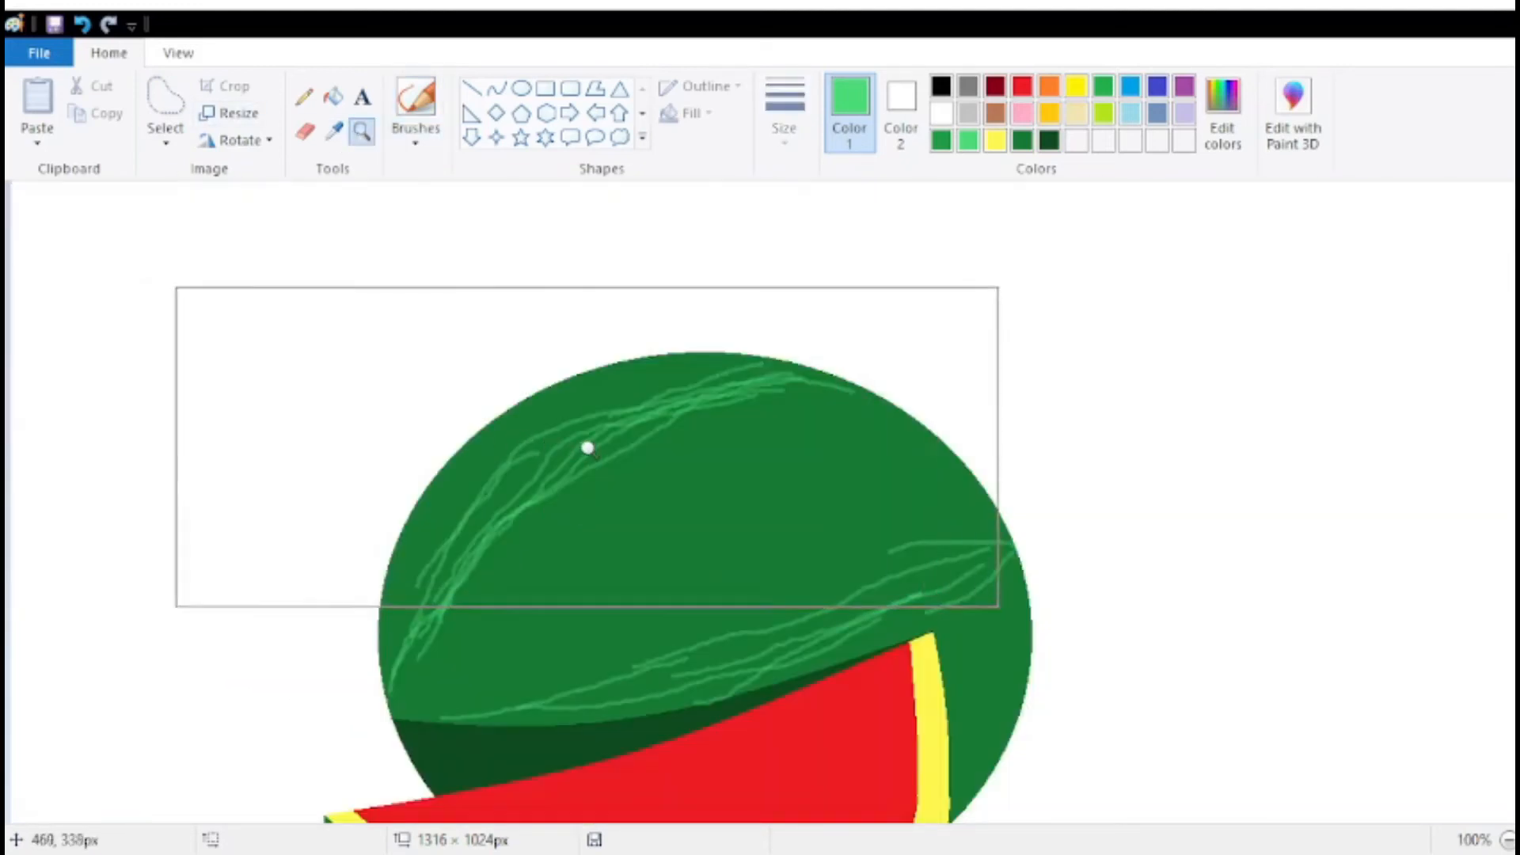
click(303, 101)
click(418, 127)
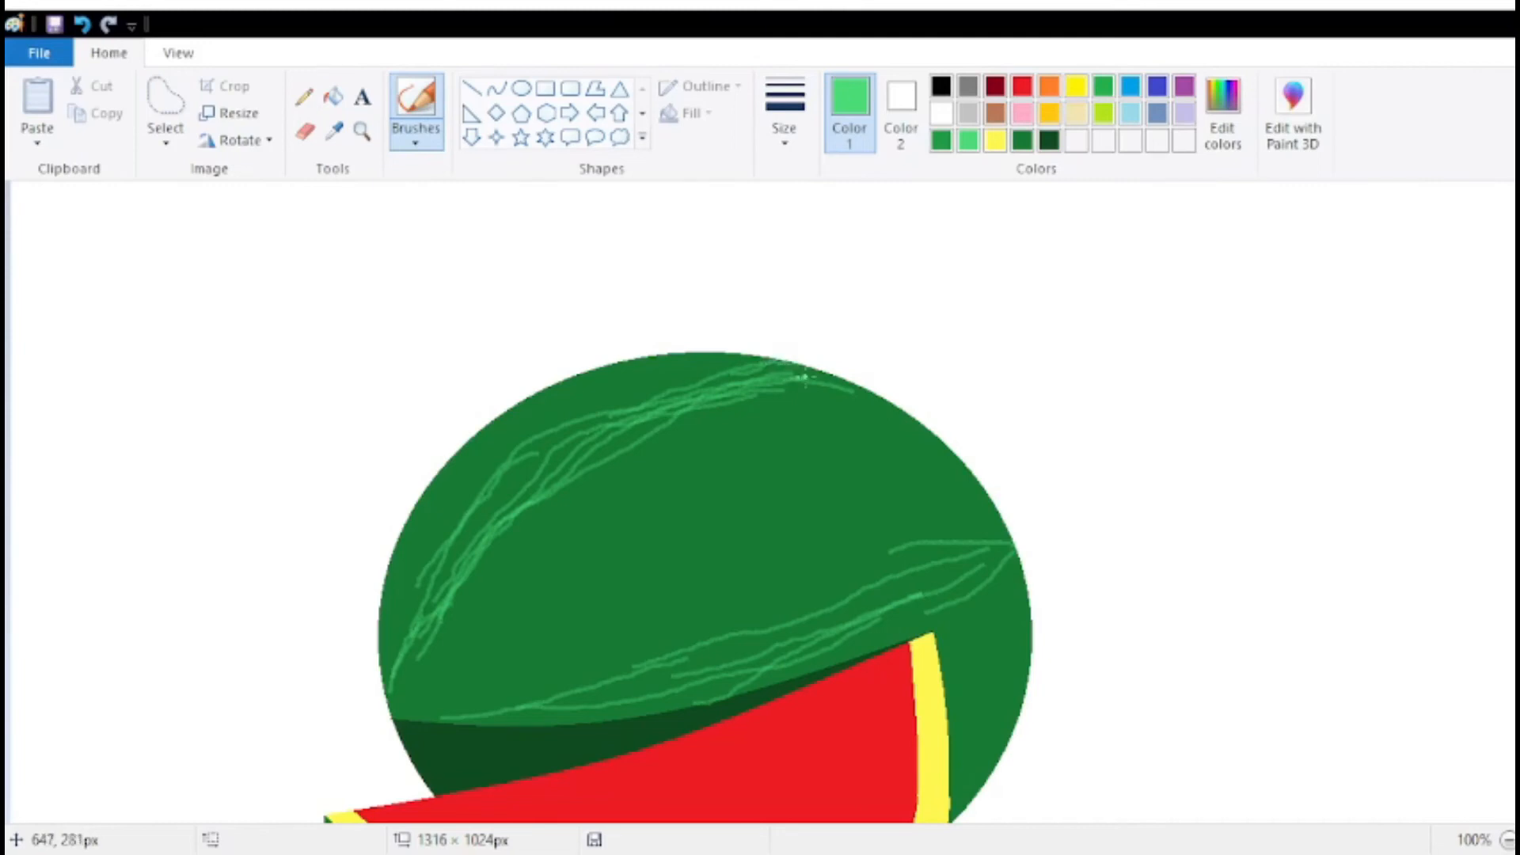
mouse_move(549, 456)
mouse_down()
mouse_move(494, 495)
mouse_move(410, 648)
mouse_up()
drag(417, 587, 392, 674)
drag(441, 625, 392, 702)
drag(403, 620, 385, 691)
Brush thin medium green streaks across the dark shadow area above the wedge.
scroll(976, 529, down, 4)
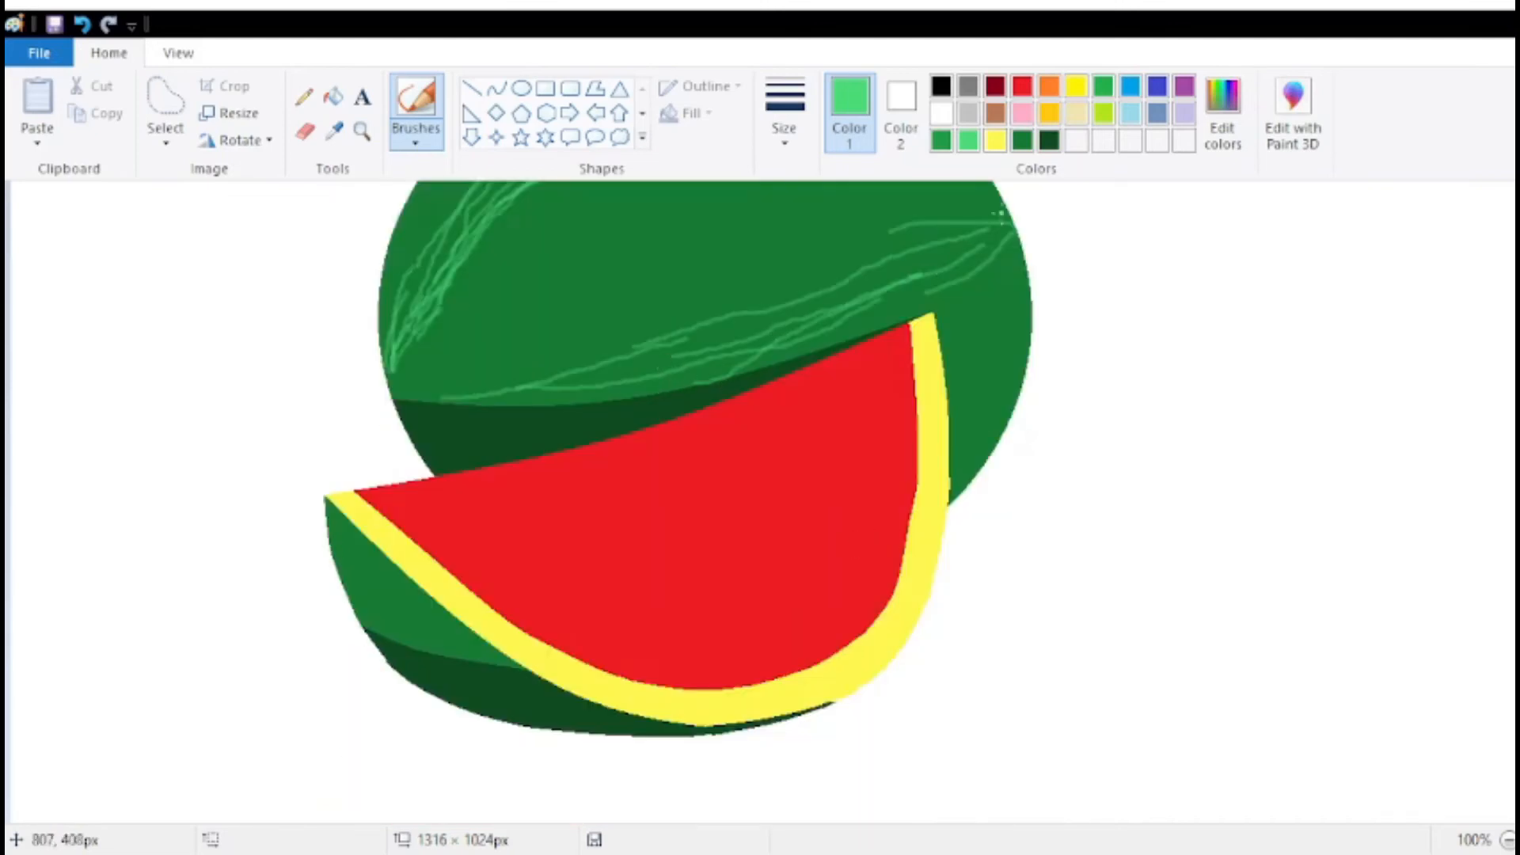
click(941, 141)
drag(413, 429, 593, 406)
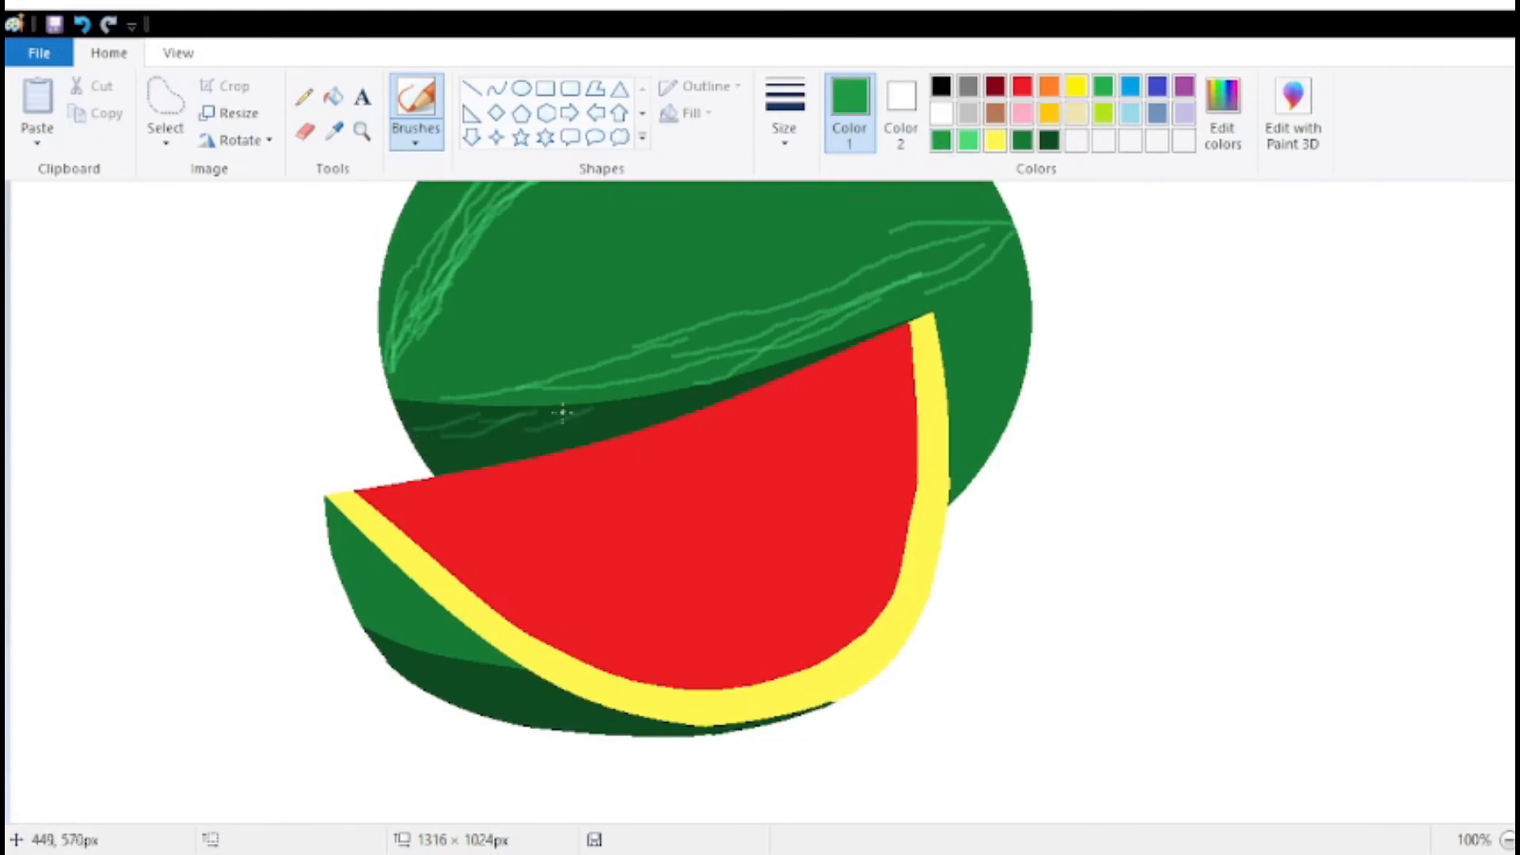
drag(604, 424, 707, 386)
mouse_move(605, 418)
mouse_down()
mouse_move(418, 441)
mouse_move(590, 428)
mouse_move(437, 441)
mouse_move(515, 410)
mouse_up()
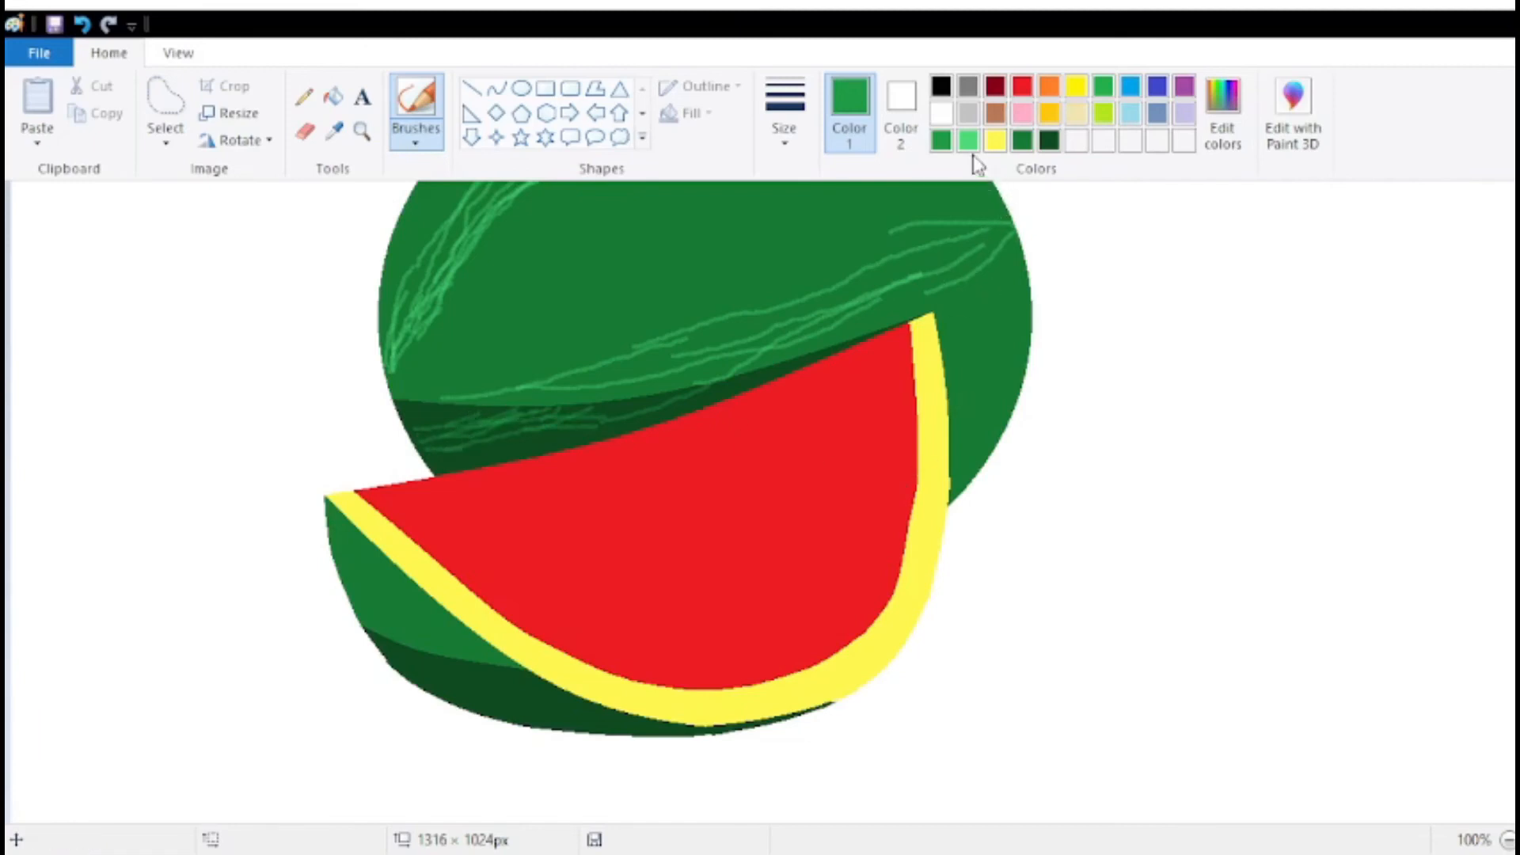
Add light green streaks along the shadow's upper boundary and on the watermelon's lower-right edge beside the wedge.
click(968, 140)
mouse_move(523, 406)
mouse_down()
mouse_move(679, 353)
mouse_move(597, 409)
mouse_move(763, 334)
mouse_up()
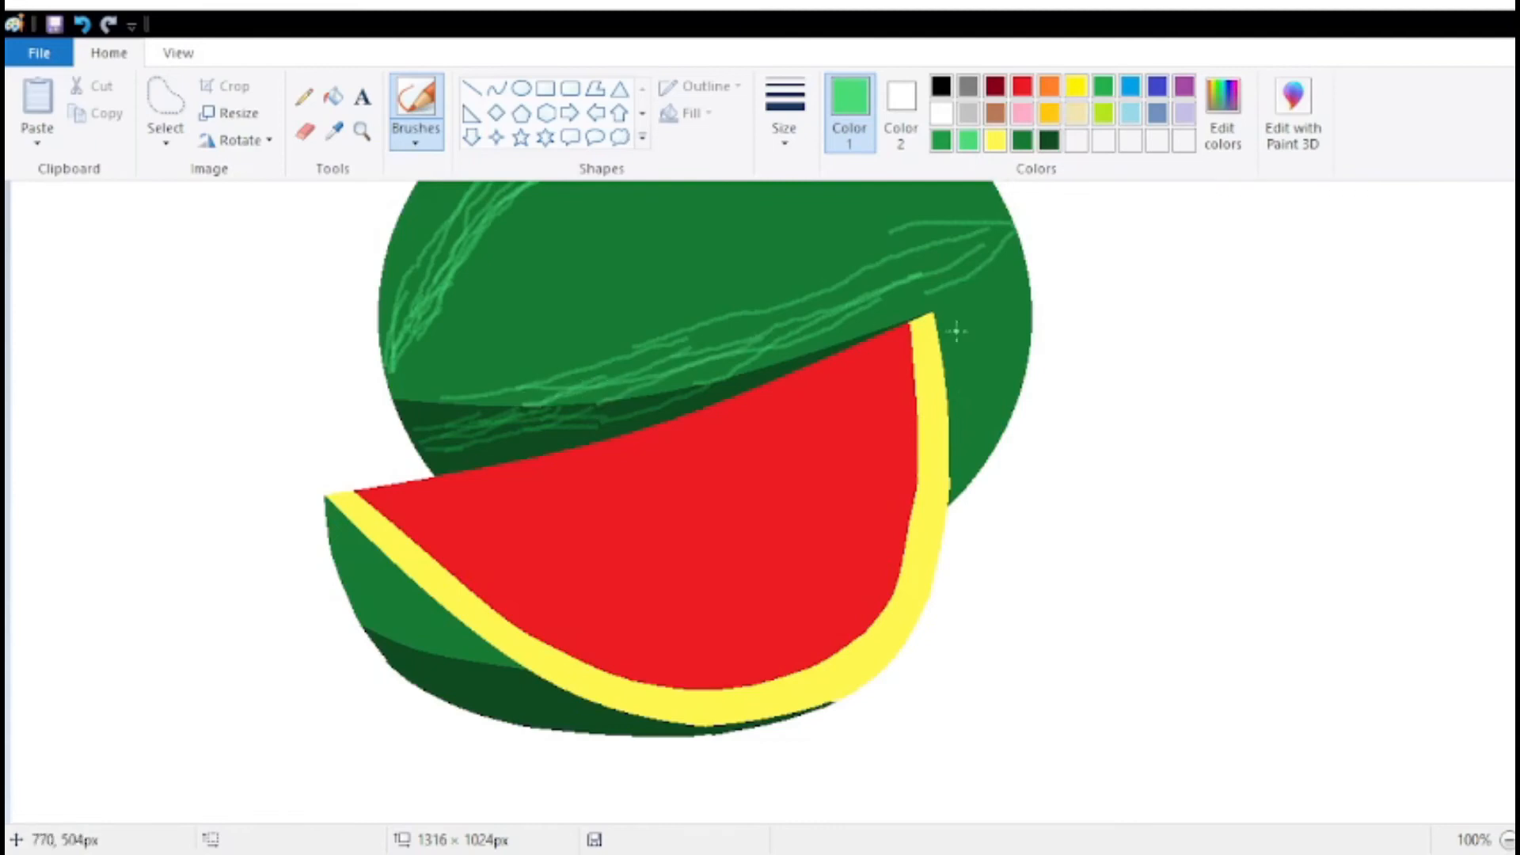
drag(956, 455, 1018, 376)
mouse_move(956, 475)
mouse_down()
mouse_move(1000, 425)
mouse_move(968, 445)
mouse_move(989, 403)
mouse_up()
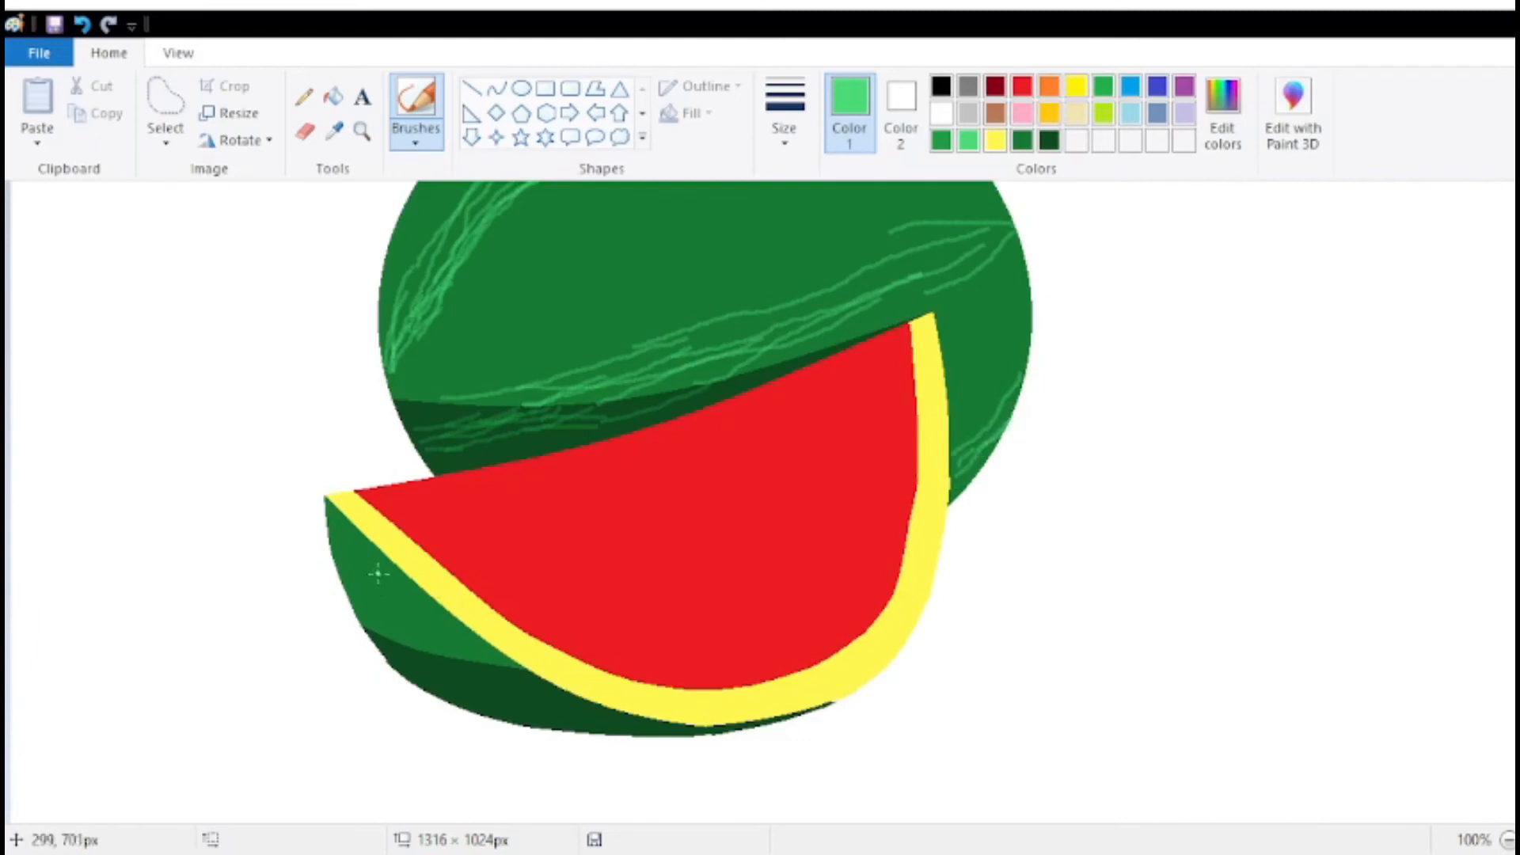
Brush light green streaks down the lighter part of the wedge's green rind, starting from its left tip.
drag(341, 520, 428, 652)
mouse_move(345, 524)
mouse_down()
mouse_move(382, 583)
mouse_move(473, 665)
mouse_up()
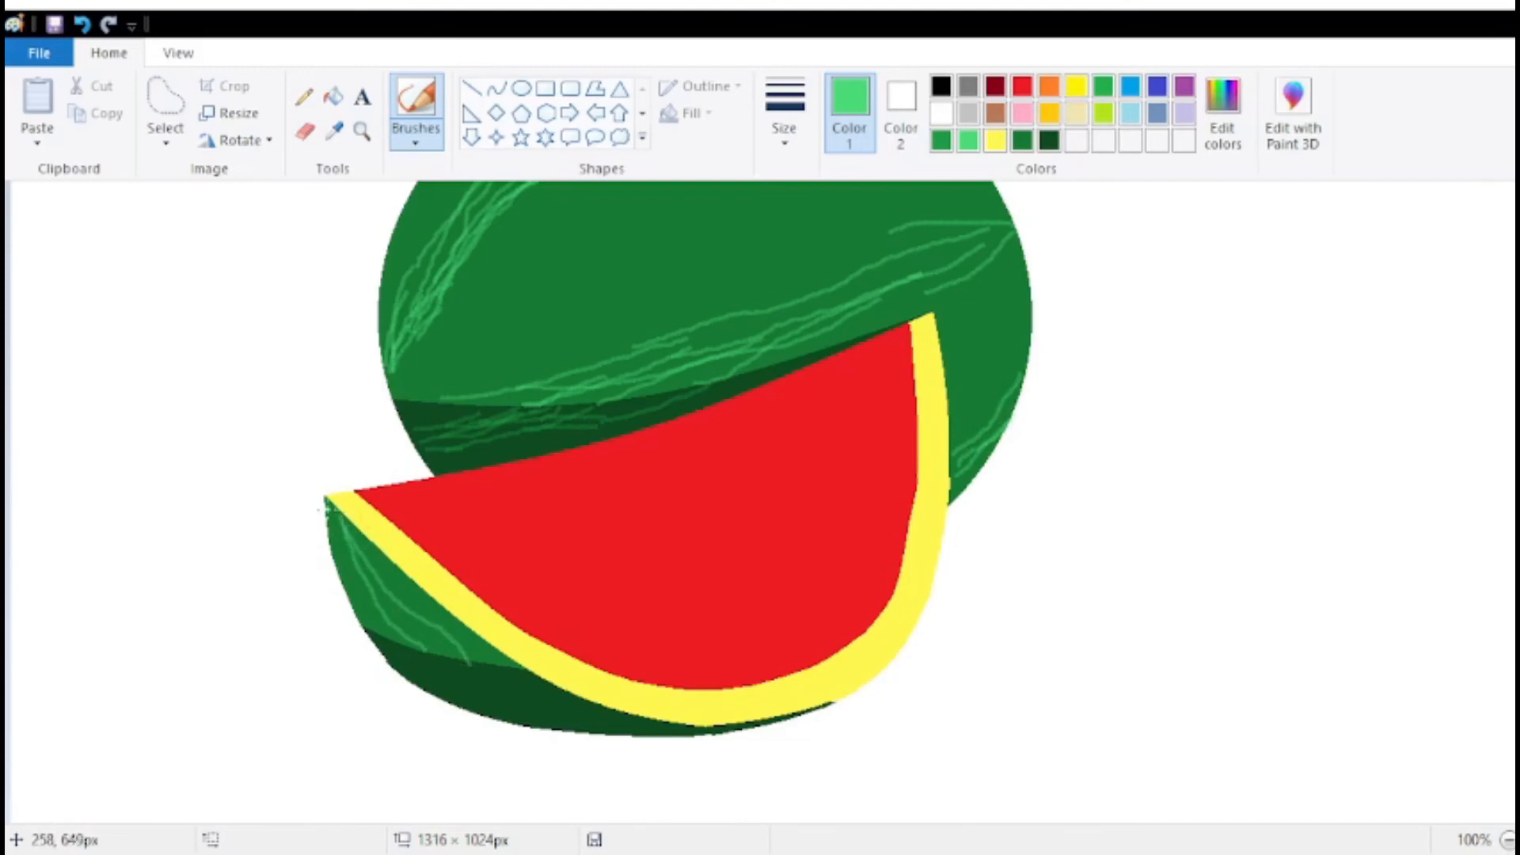
mouse_move(328, 504)
mouse_down()
mouse_move(363, 577)
mouse_move(438, 653)
mouse_up()
mouse_move(347, 535)
mouse_down()
mouse_move(403, 618)
mouse_move(449, 651)
mouse_up()
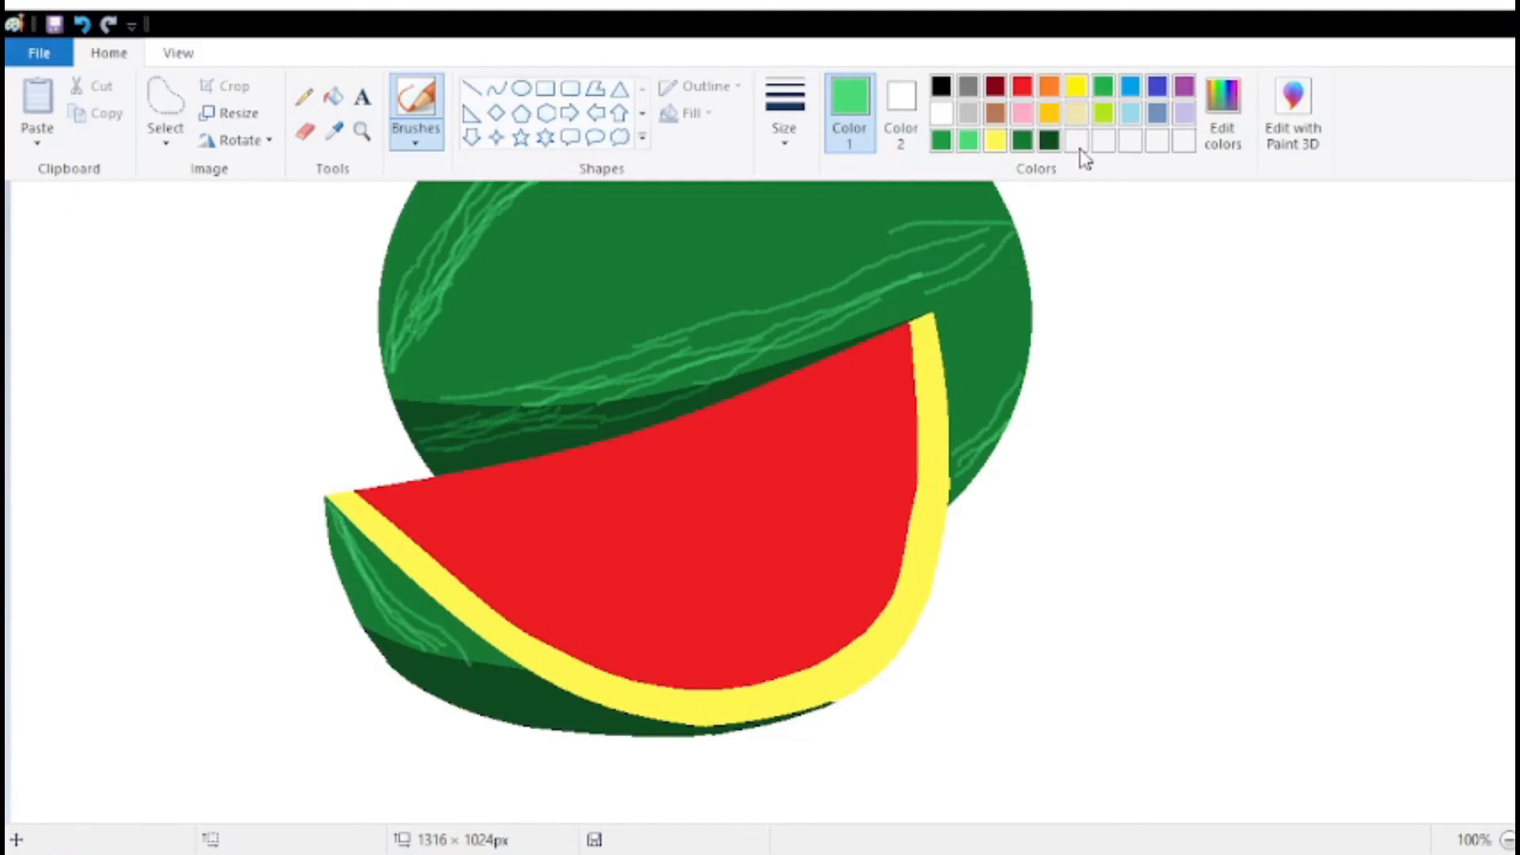
Brush medium green streaks down across the dark shadow part of the wedge's green rind.
click(942, 141)
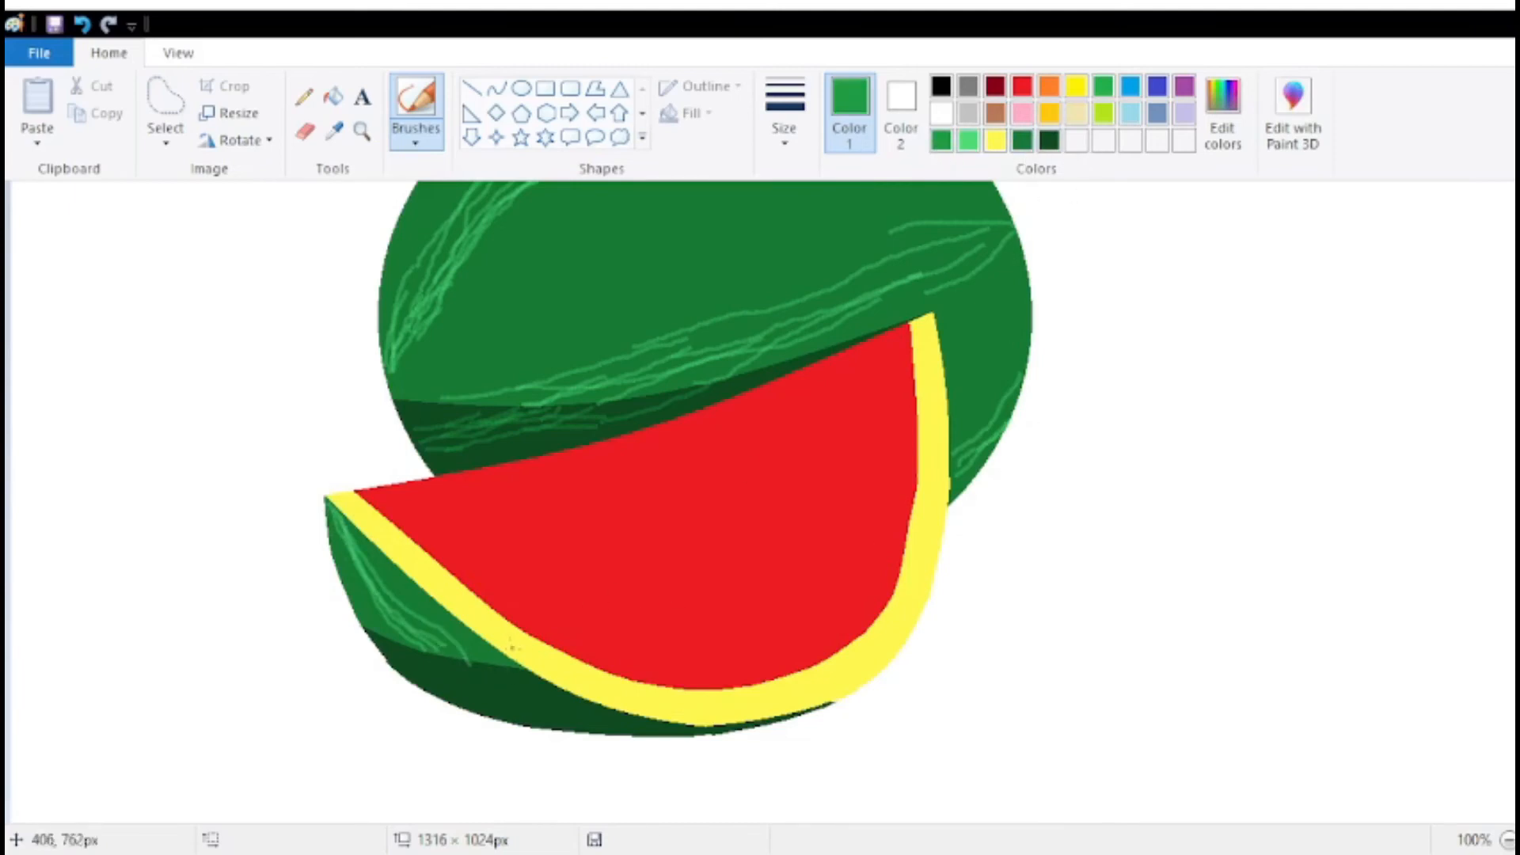
drag(466, 664, 546, 721)
drag(450, 664, 516, 728)
drag(429, 657, 486, 712)
mouse_move(433, 656)
mouse_down()
mouse_move(461, 699)
mouse_move(424, 649)
mouse_move(458, 700)
mouse_move(480, 689)
mouse_move(460, 669)
mouse_move(515, 717)
mouse_up()
click(967, 140)
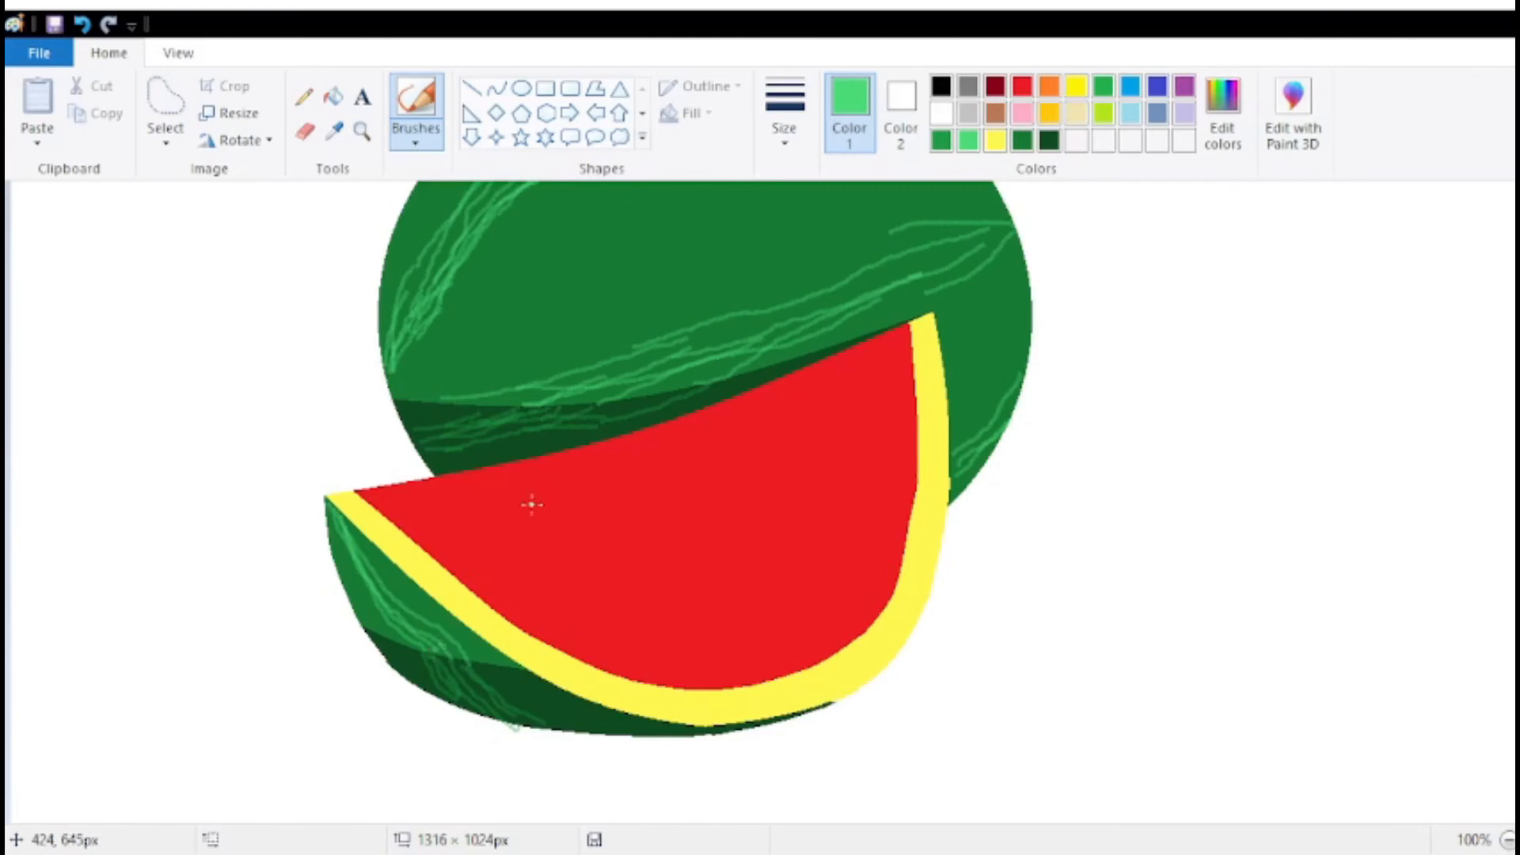
Undo the first dark red seeds and dab smaller dark red ones across the upper part of the wedge's flesh.
click(994, 85)
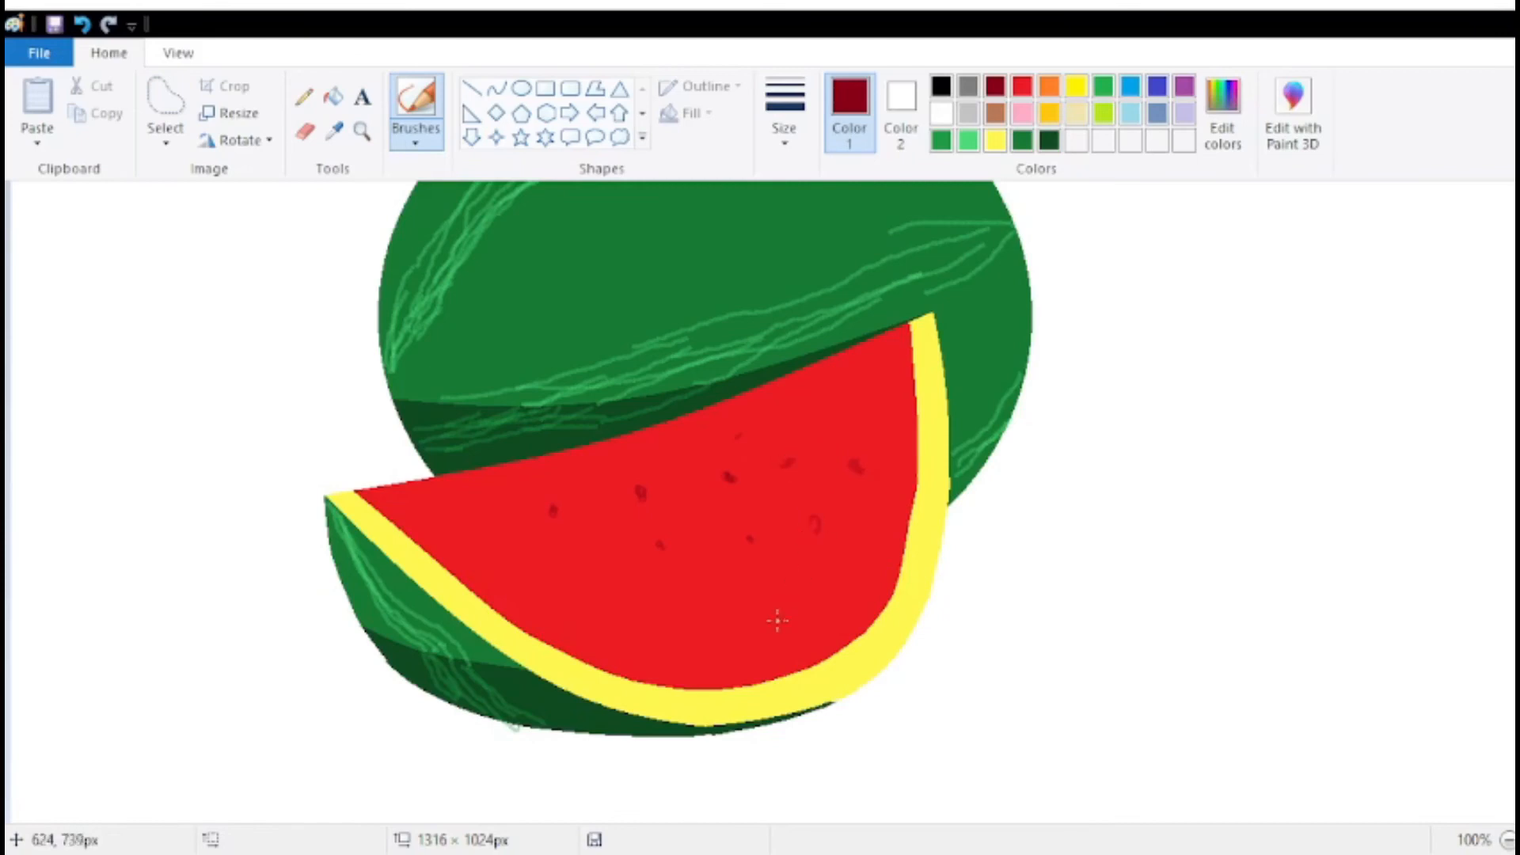
key(ctrl+z)
click(593, 464)
click(683, 509)
click(525, 497)
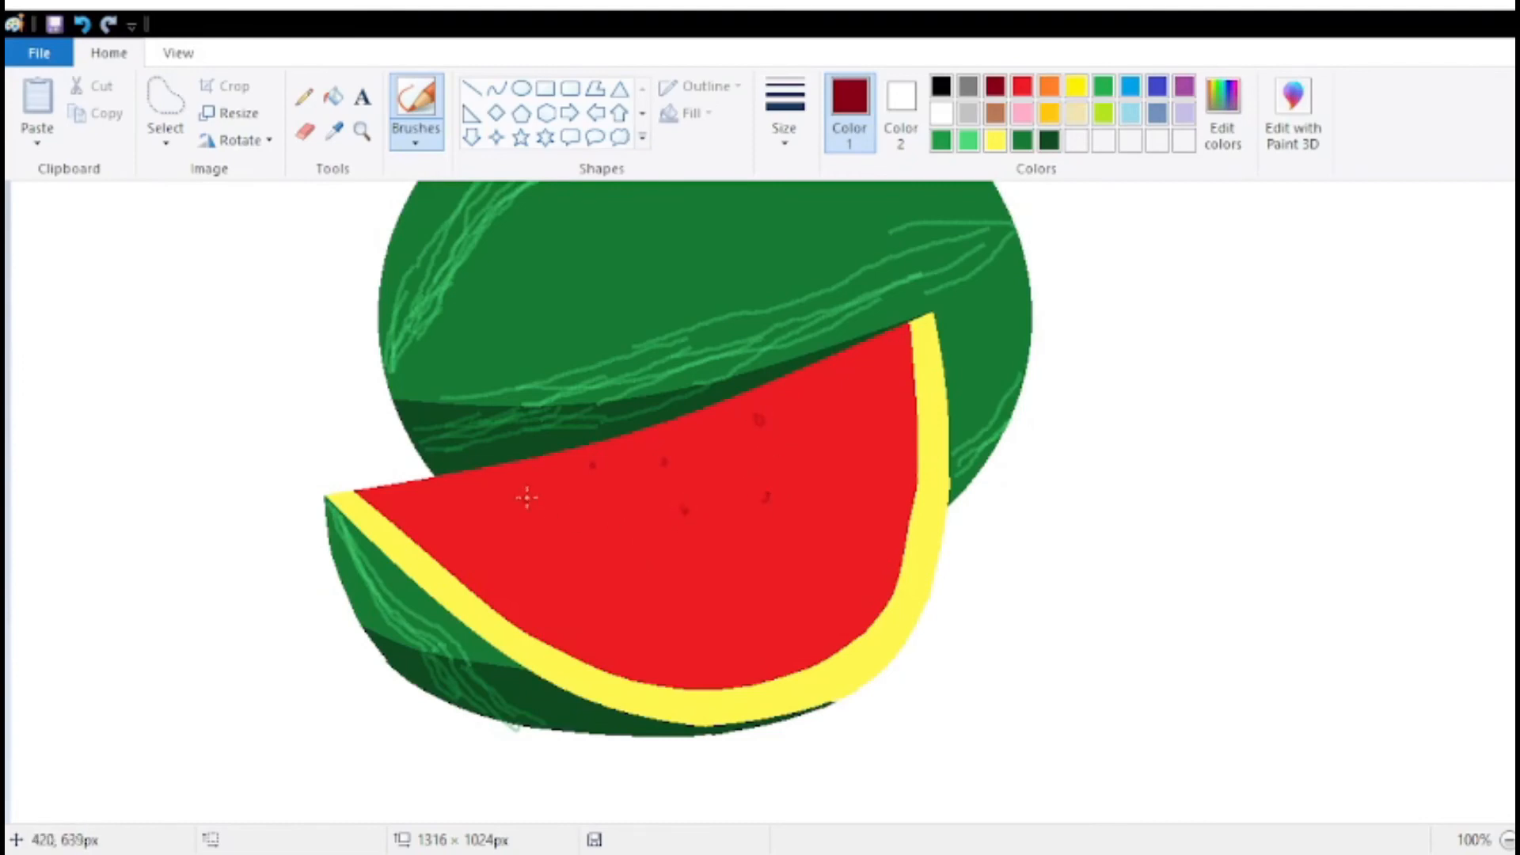
click(588, 522)
drag(654, 569, 656, 581)
drag(753, 584, 757, 585)
drag(835, 393, 899, 437)
drag(821, 475, 826, 473)
key(ctrl+z)
key(ctrl+z)
key(ctrl+z)
key(ctrl+z)
key(ctrl+z)
key(ctrl+z)
key(ctrl+z)
Brush a small dark red seed near the middle of the flesh's upper edge.
click(572, 497)
key(ctrl+z)
drag(706, 434, 697, 438)
drag(718, 457, 721, 463)
drag(635, 490, 699, 496)
click(770, 391)
click(799, 396)
click(823, 402)
drag(708, 540, 716, 546)
click(641, 532)
click(542, 528)
click(600, 519)
click(623, 573)
drag(807, 445, 815, 445)
key(ctrl+z)
key(ctrl+z)
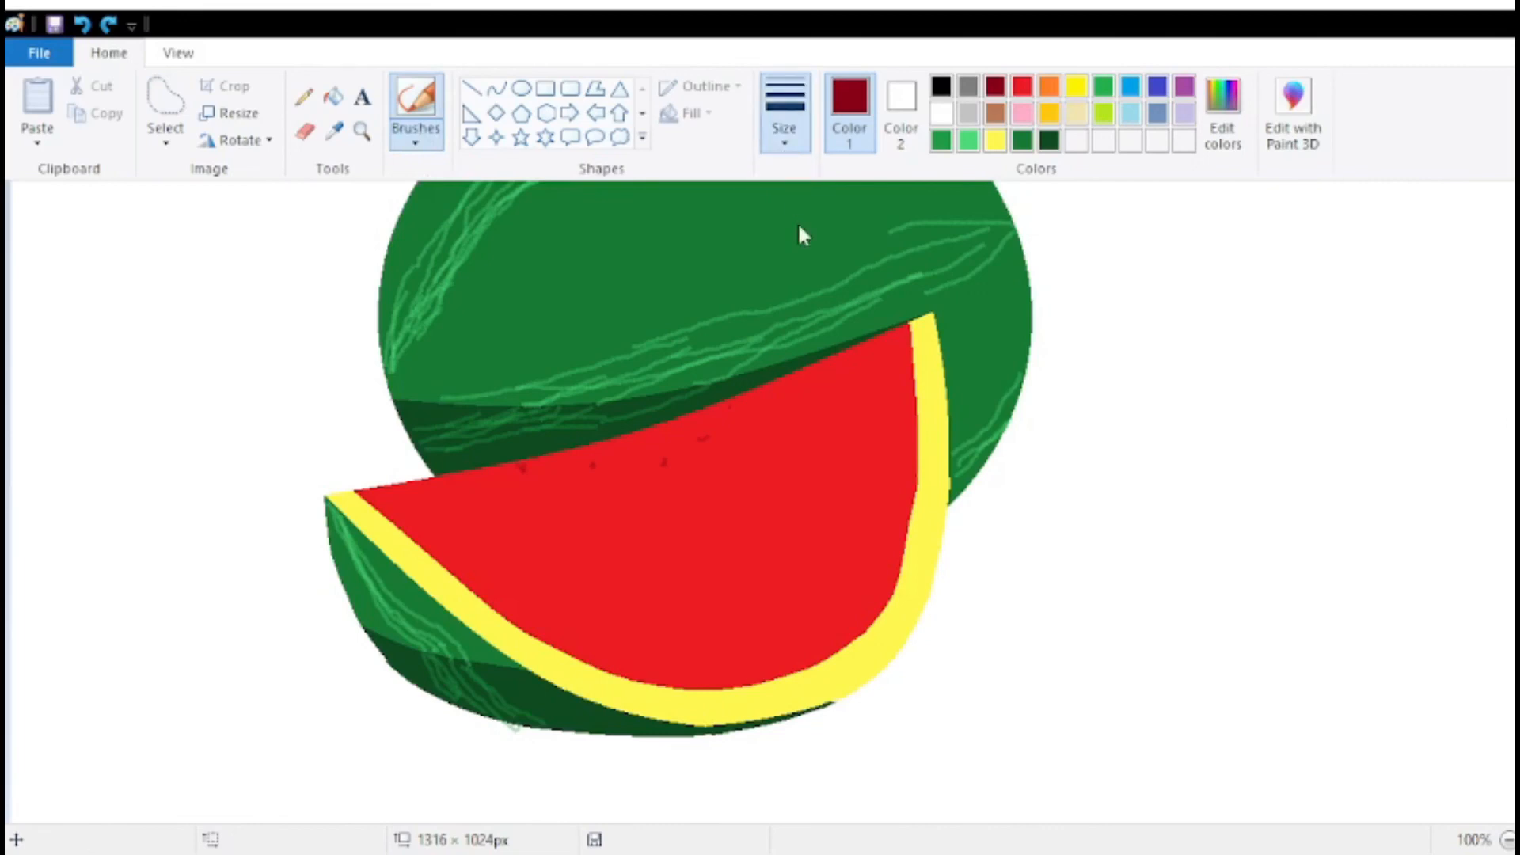
Scatter small dark red seeds through the upper middle of the flesh, reaching toward its upper-right corner.
drag(744, 417, 749, 421)
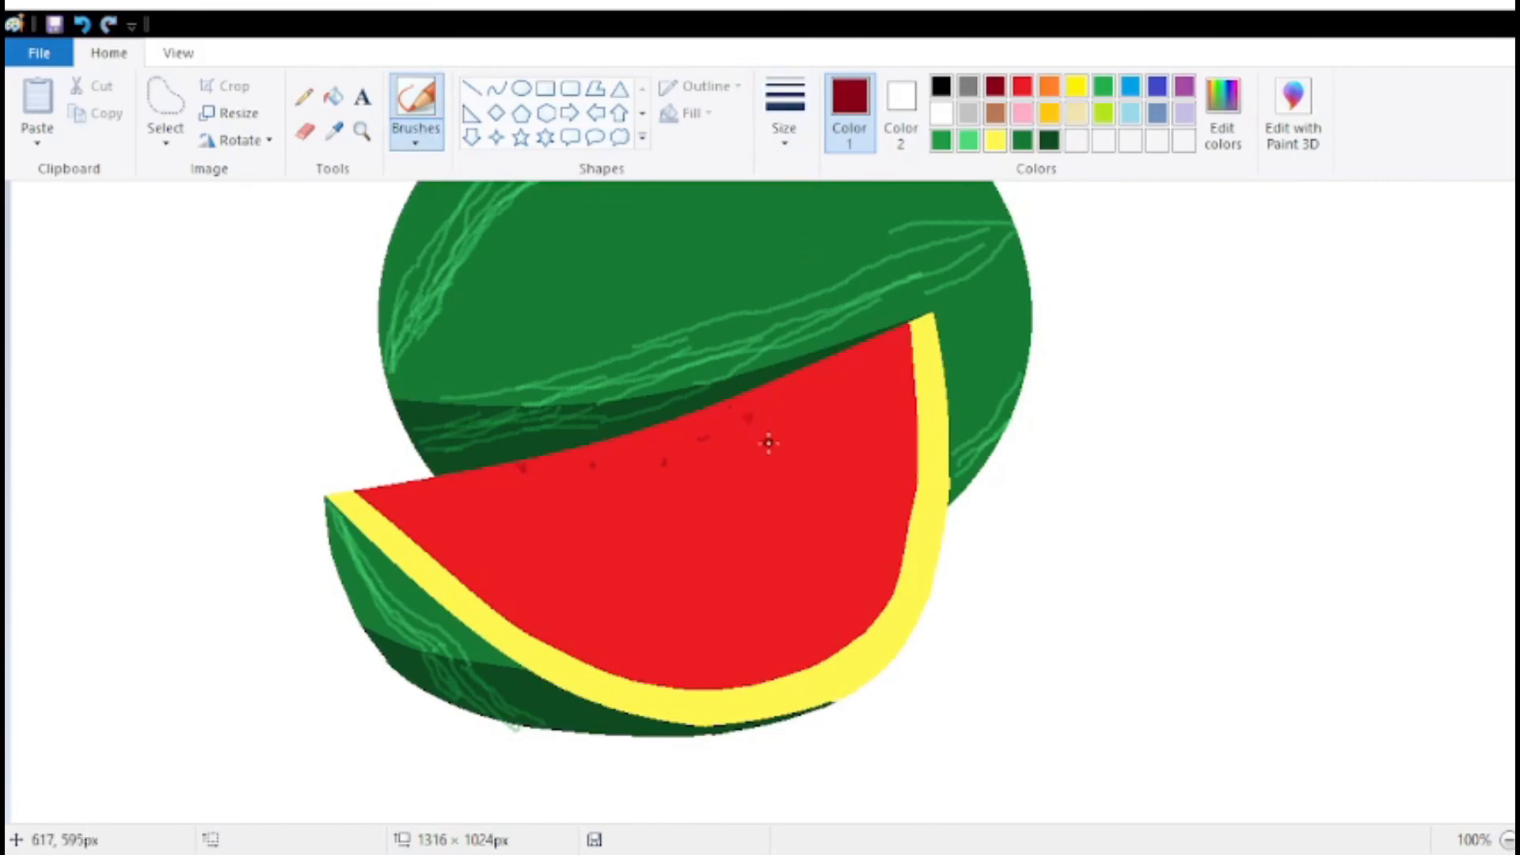
click(728, 450)
click(699, 474)
click(638, 481)
click(620, 508)
click(574, 495)
click(733, 487)
click(754, 467)
click(782, 453)
click(792, 413)
click(823, 376)
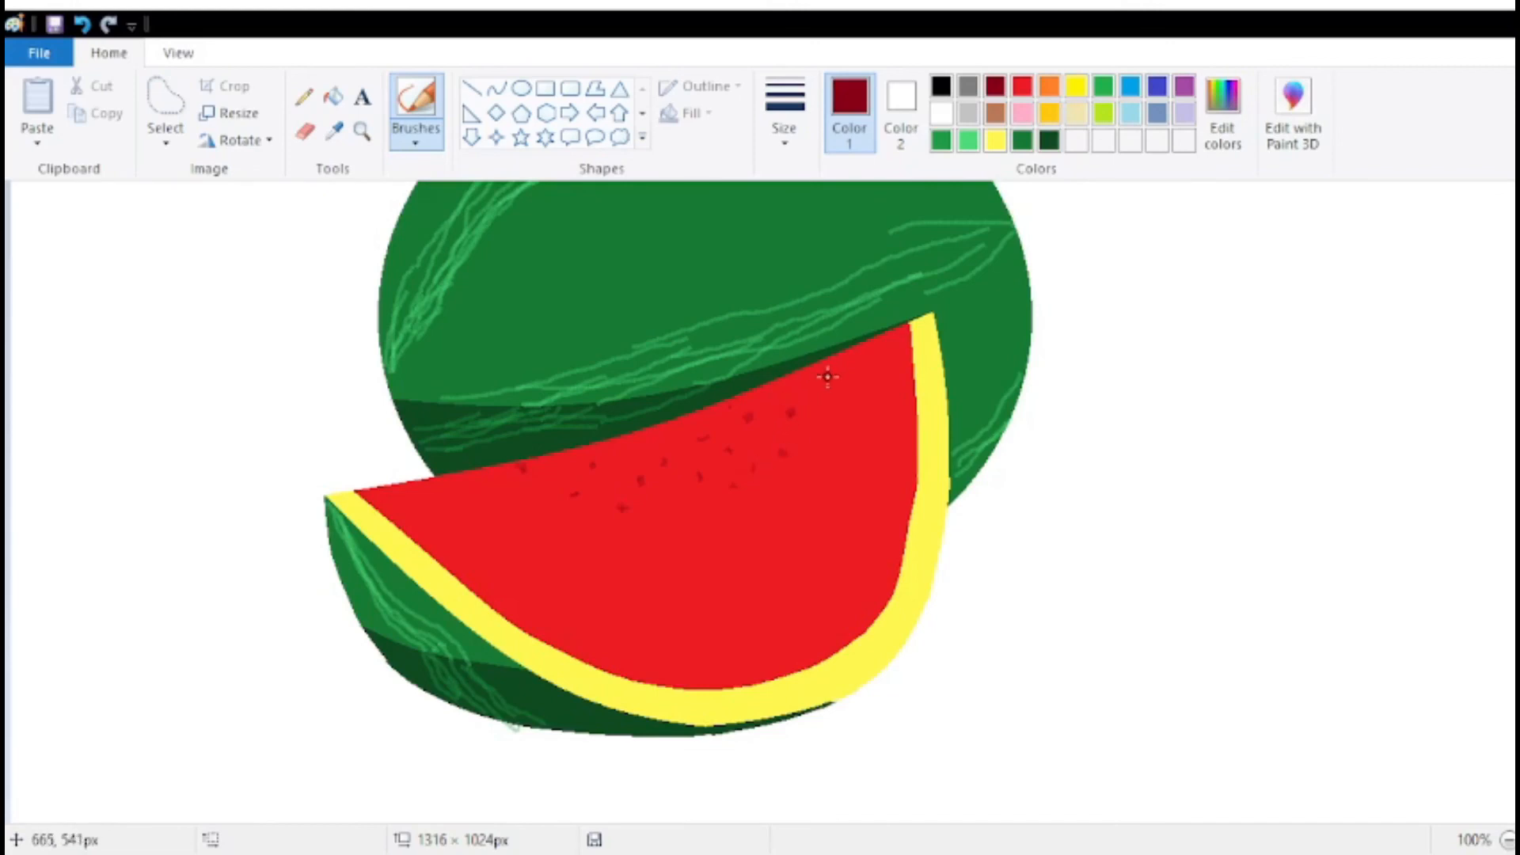
Extend the scatter of dark red seeds lower into the flesh and outward to both sides.
click(757, 511)
click(716, 523)
click(661, 500)
click(667, 530)
click(563, 470)
click(552, 506)
click(810, 497)
Brush a few more dark red seeds at the flesh's left side and just below the existing scatter.
click(362, 131)
right_click(599, 481)
click(580, 515)
right_click(709, 528)
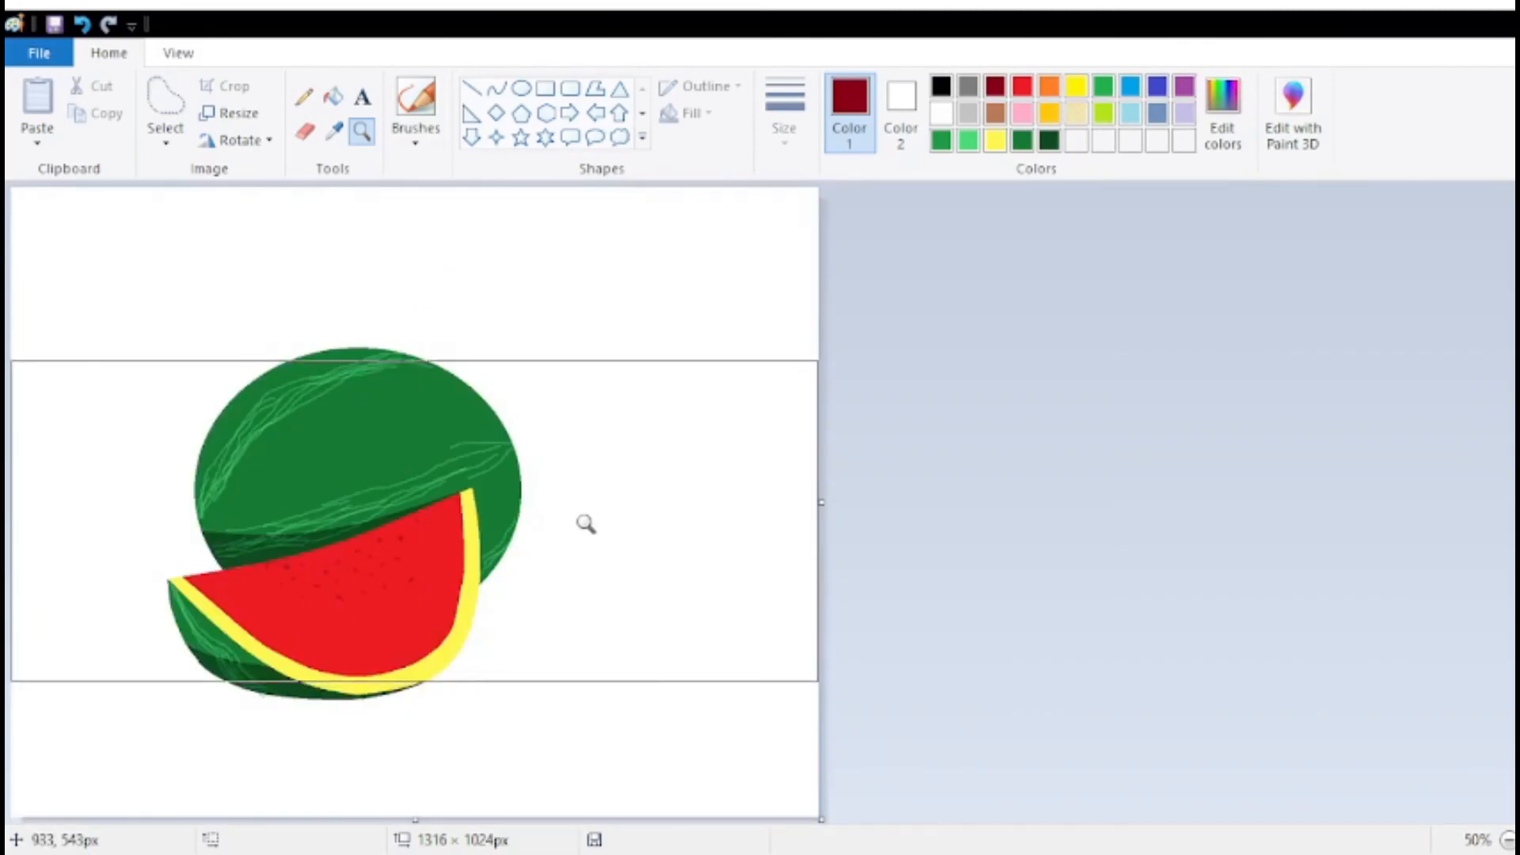
click(586, 524)
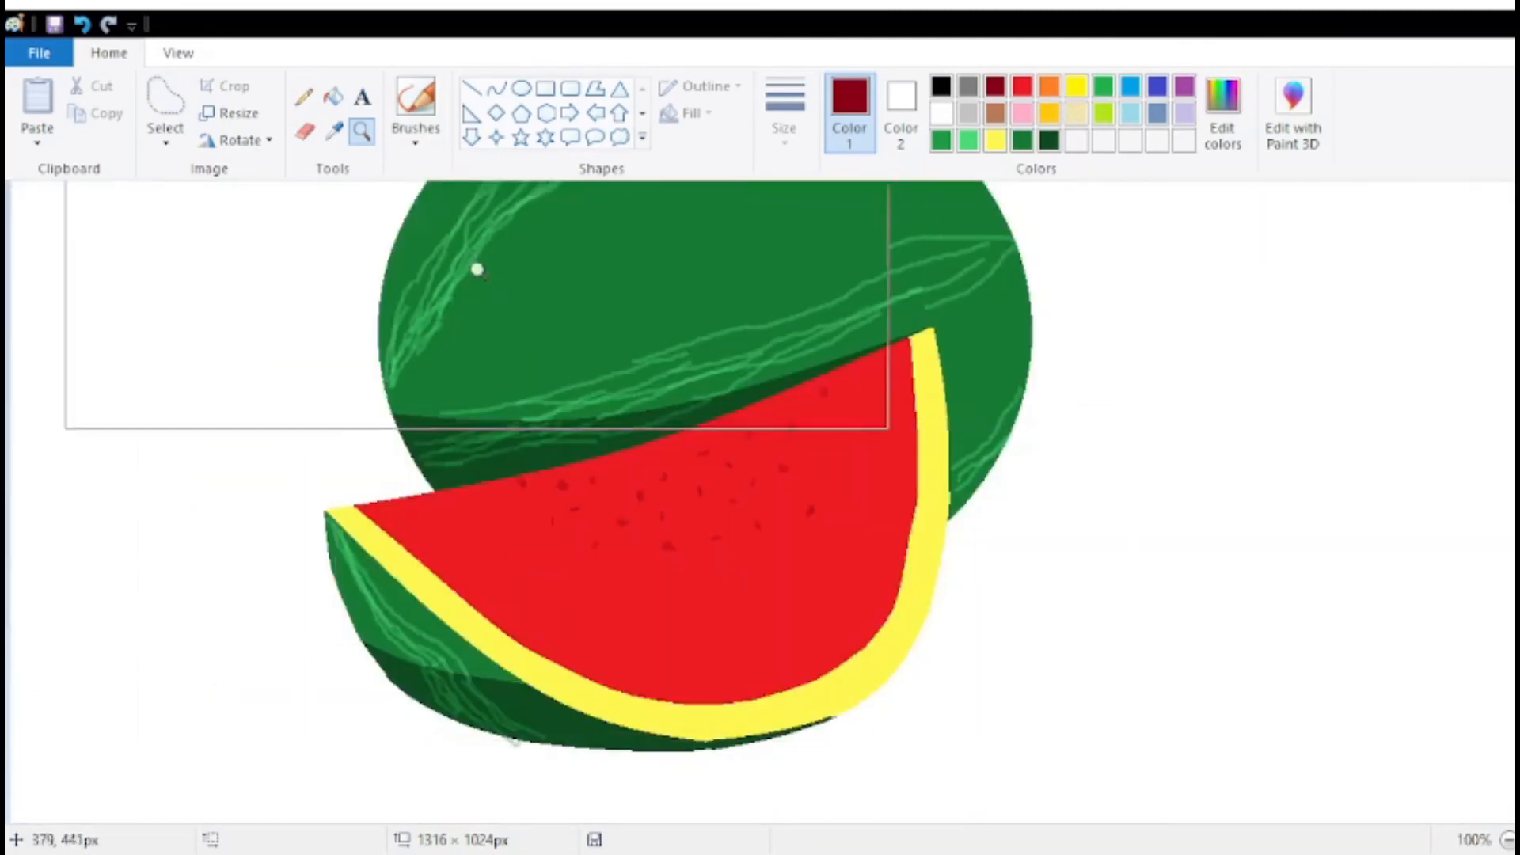
click(415, 110)
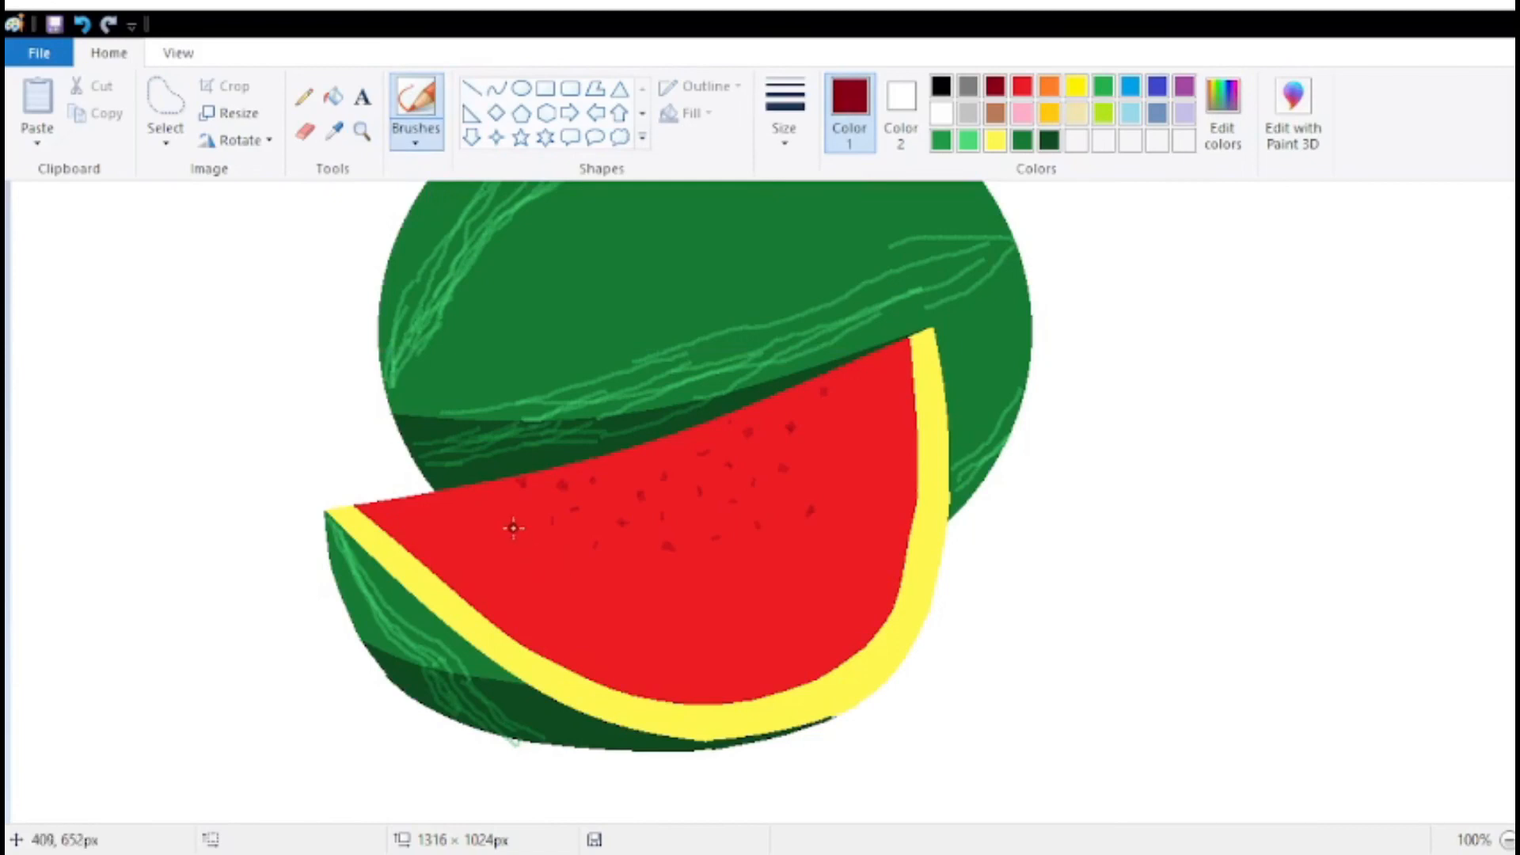
click(639, 573)
click(711, 584)
Fill the white background around the watermelon and wedge with bright blue.
click(342, 101)
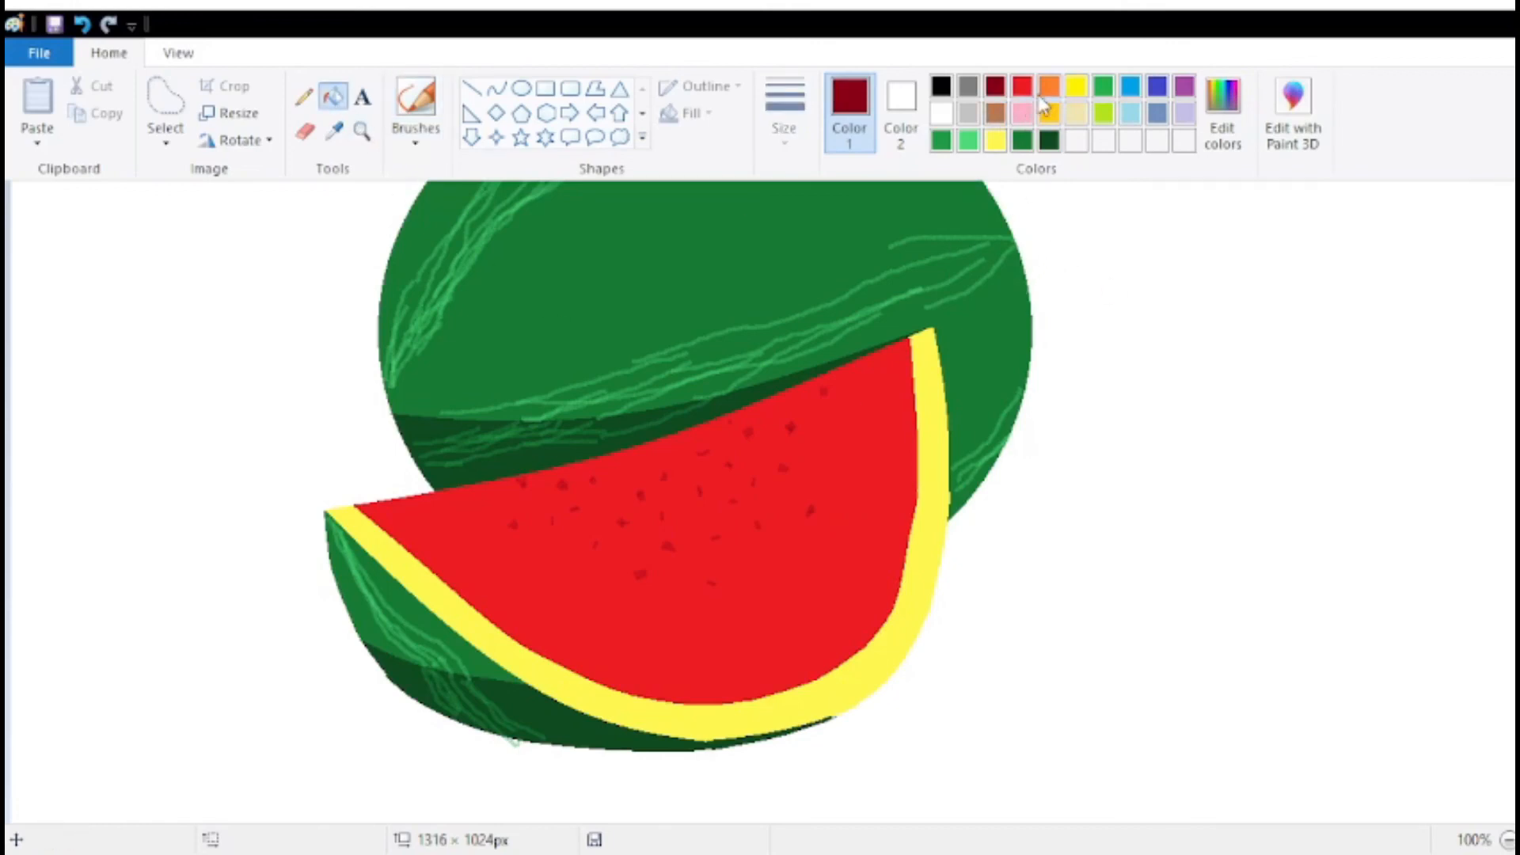
click(1130, 87)
click(1135, 385)
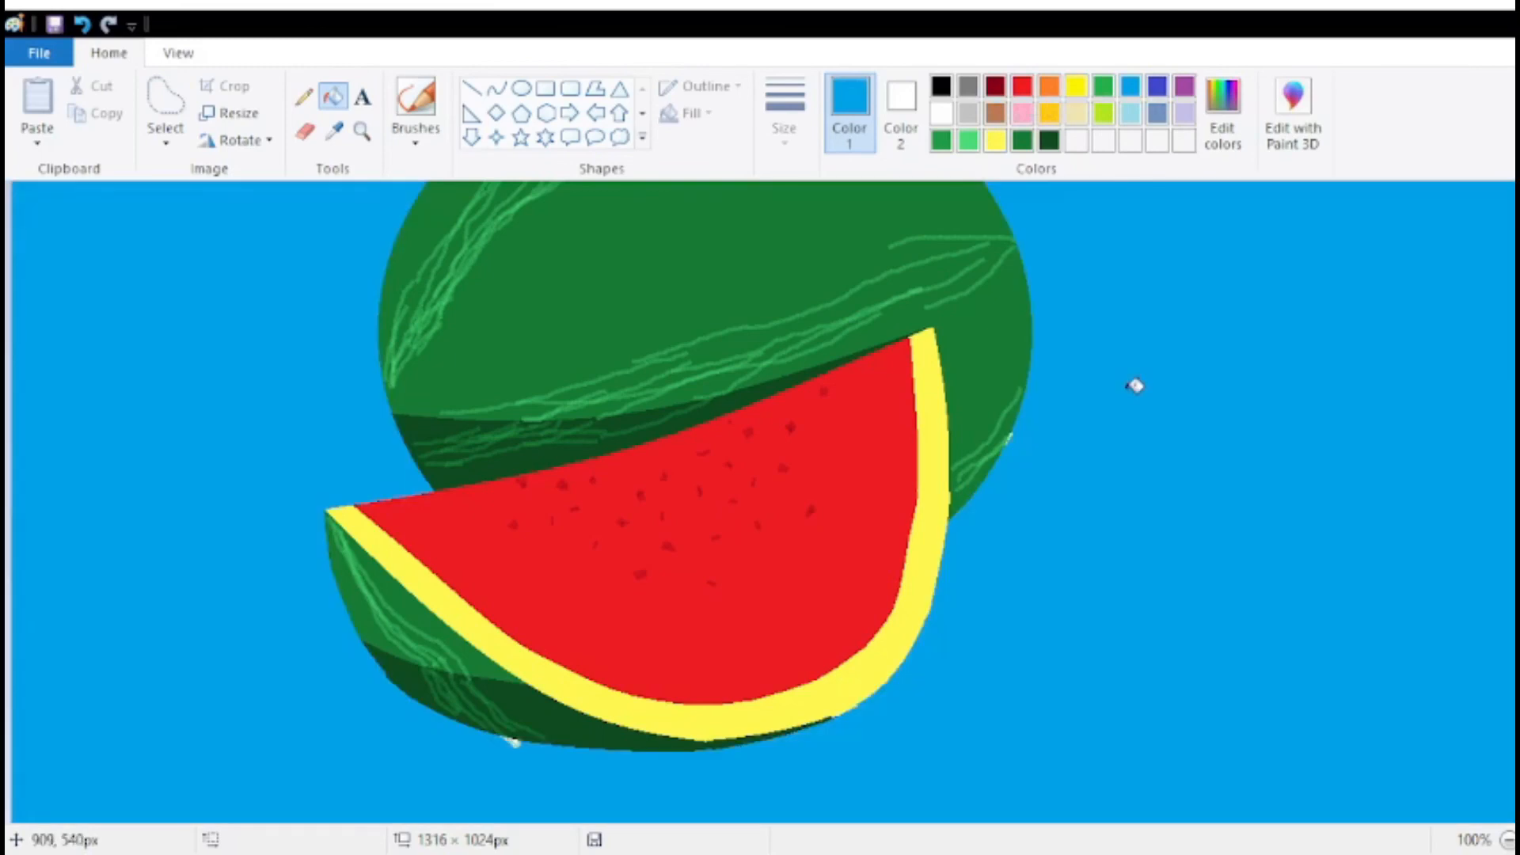
click(1508, 841)
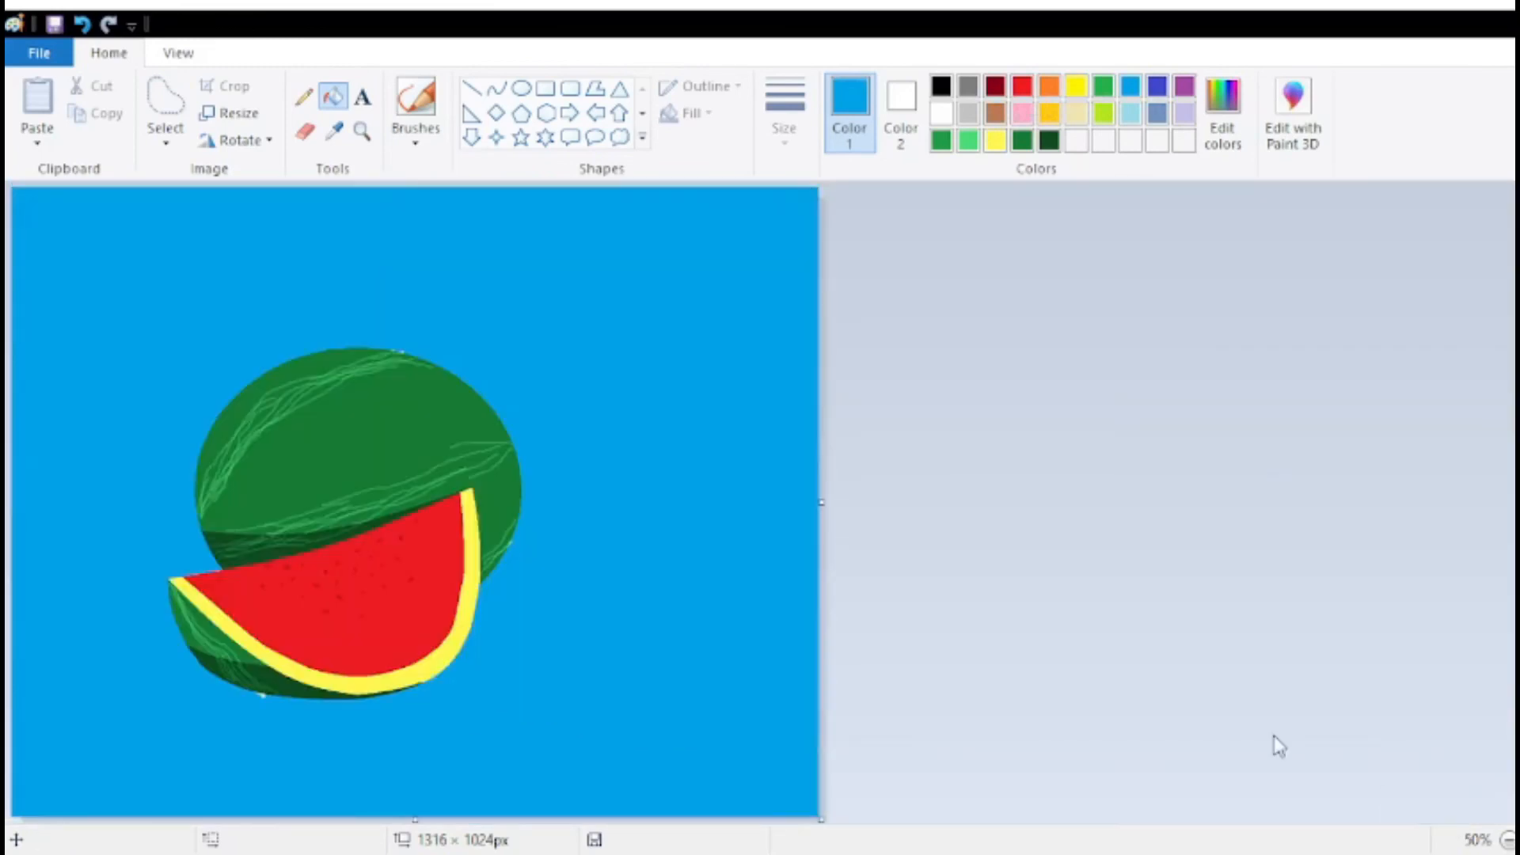